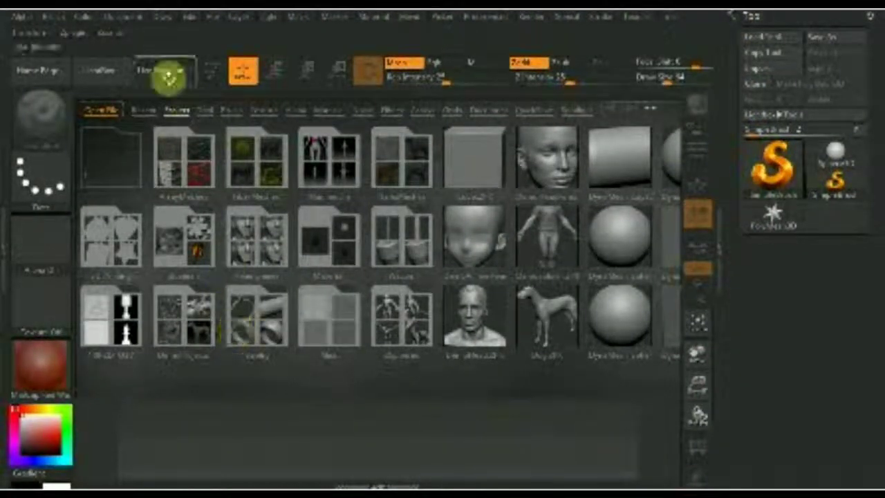
# Draw a Cube3D on the empty canvas and convert it to a PolyMesh3D tool.
pyautogui.click(100, 72)
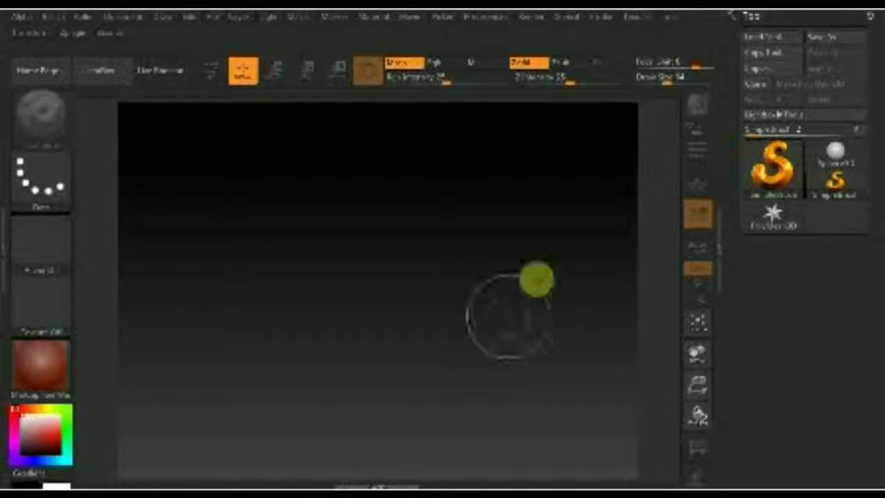
pyautogui.click(780, 173)
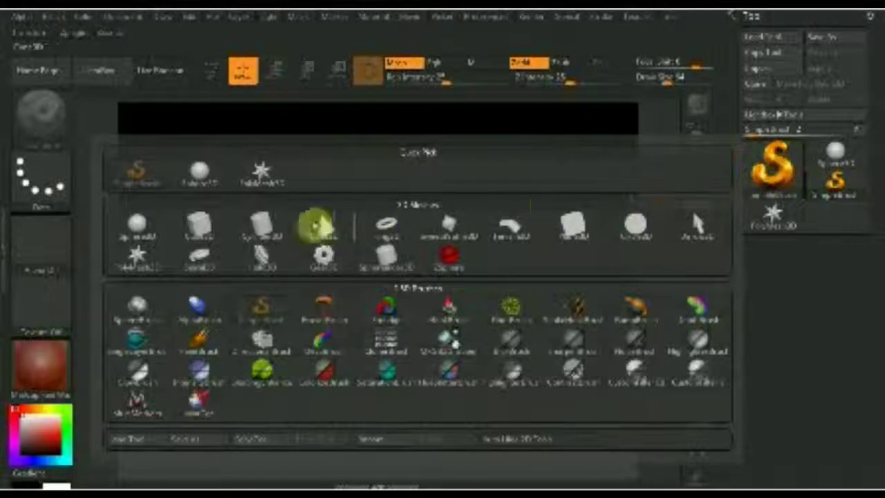
pyautogui.click(199, 225)
pyautogui.moveTo(362, 277); pyautogui.dragTo(363, 418)
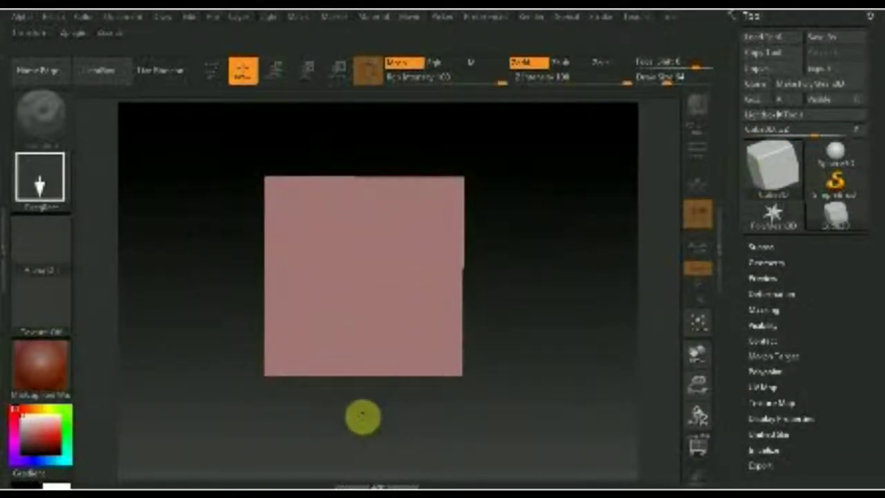
pyautogui.click(211, 70)
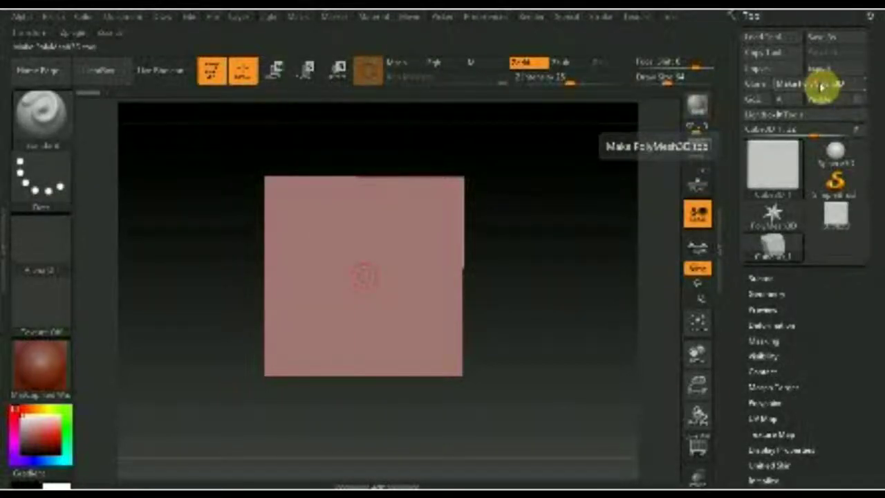
pyautogui.click(821, 84)
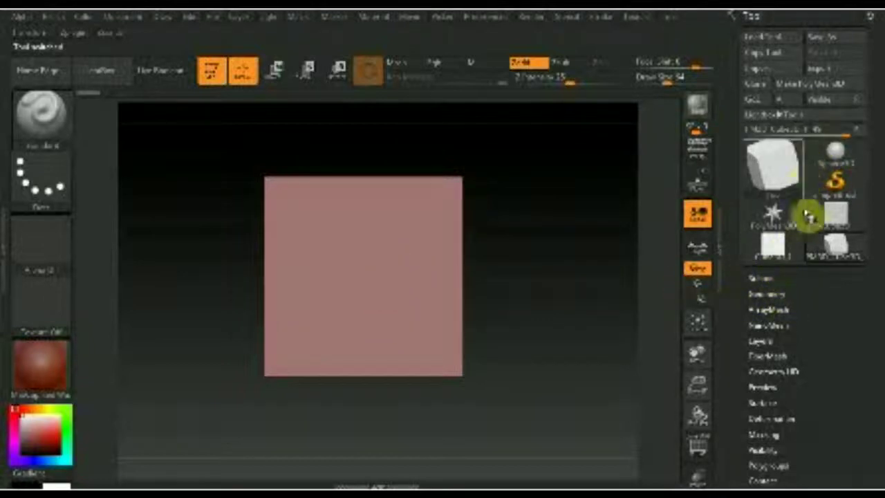
pyautogui.click(790, 170)
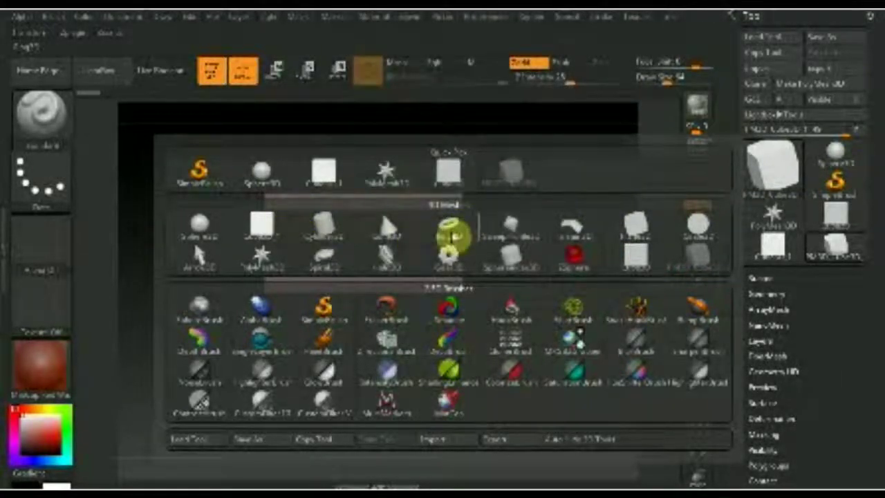
# Turn Ring3D into a Y-aligned 180-degree half ring and make it a PolyMesh3D.
pyautogui.click(450, 242)
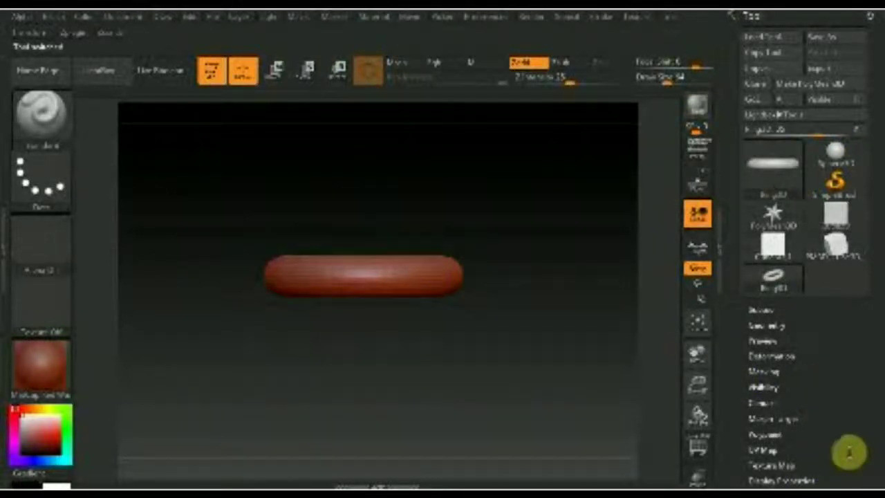
pyautogui.scroll(-5, 848, 452)
pyautogui.scroll(2, 863, 355)
pyautogui.click(766, 361)
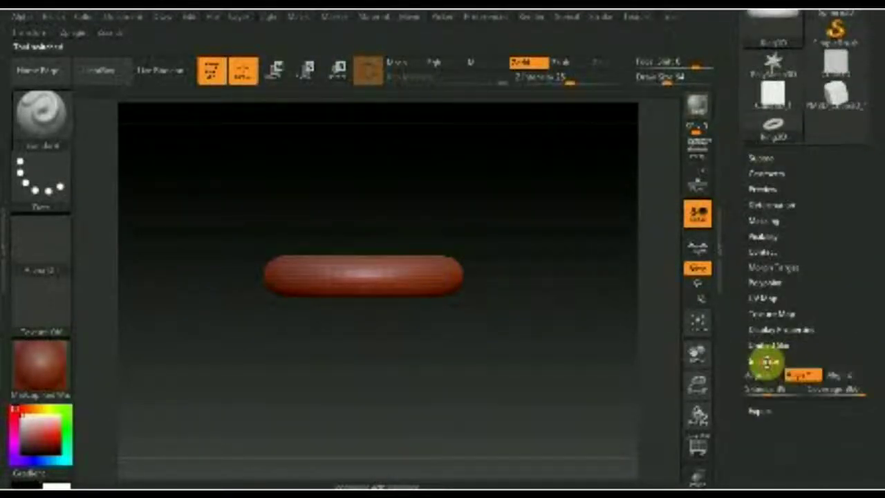
pyautogui.click(843, 379)
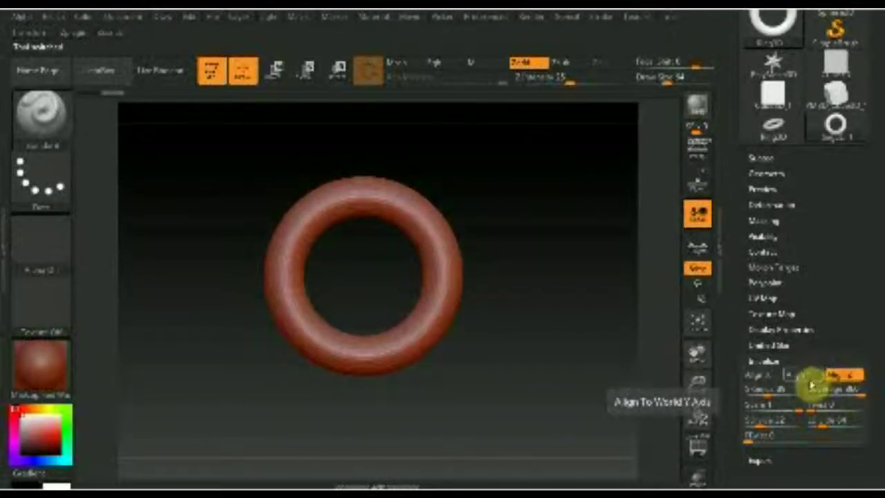
pyautogui.moveTo(864, 390); pyautogui.dragTo(846, 398)
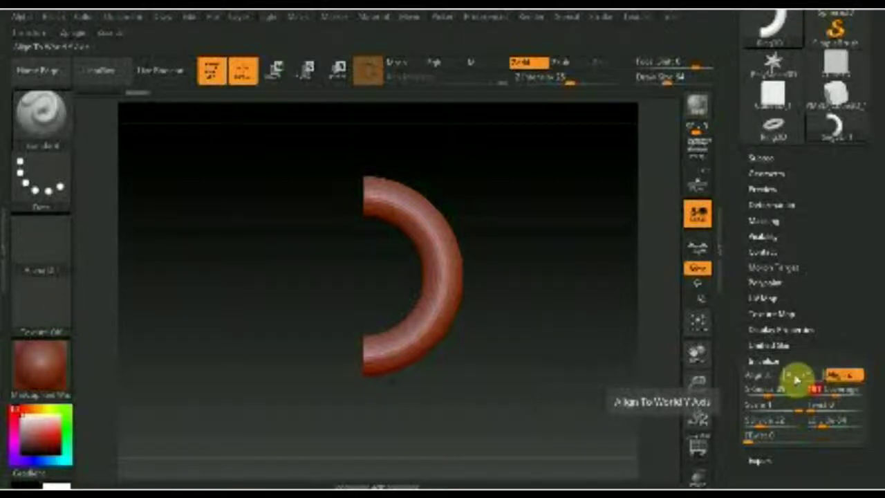
pyautogui.click(796, 377)
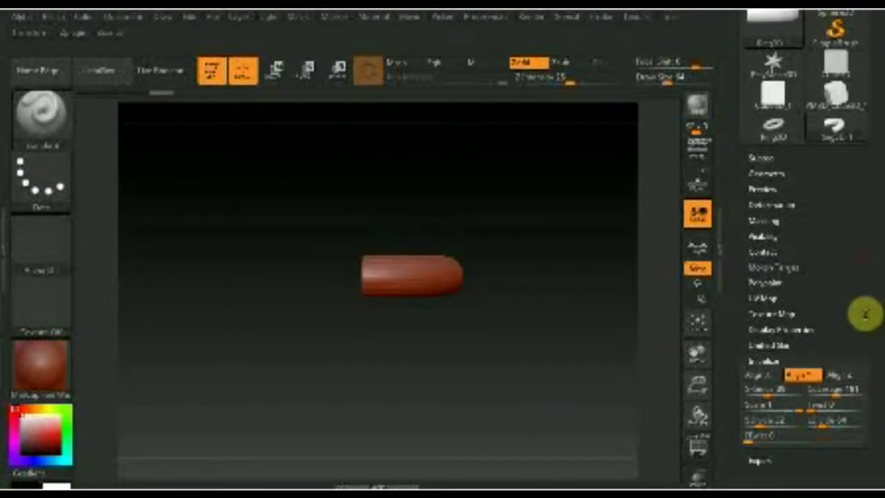
pyautogui.scroll(5, 866, 325)
pyautogui.click(819, 84)
pyautogui.moveTo(835, 245)
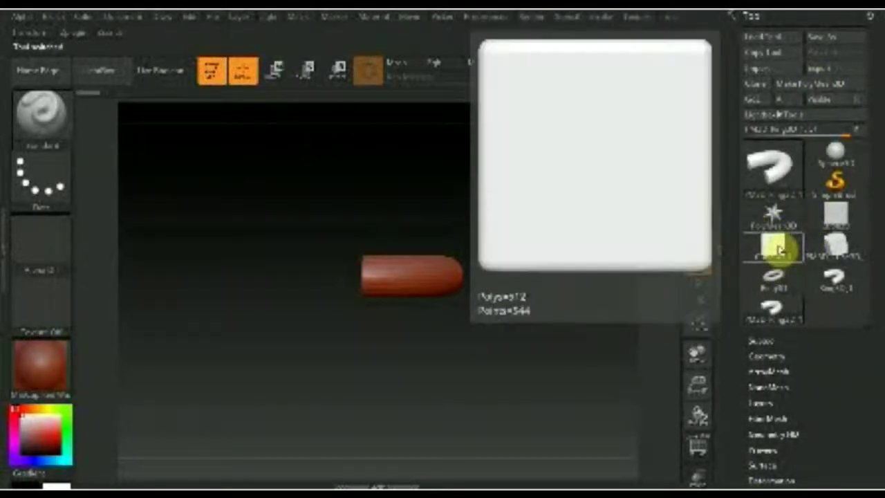
# Append the PM3D_Ring3D polymesh as a subtool of PM3D_Cube3D.
pyautogui.click(835, 243)
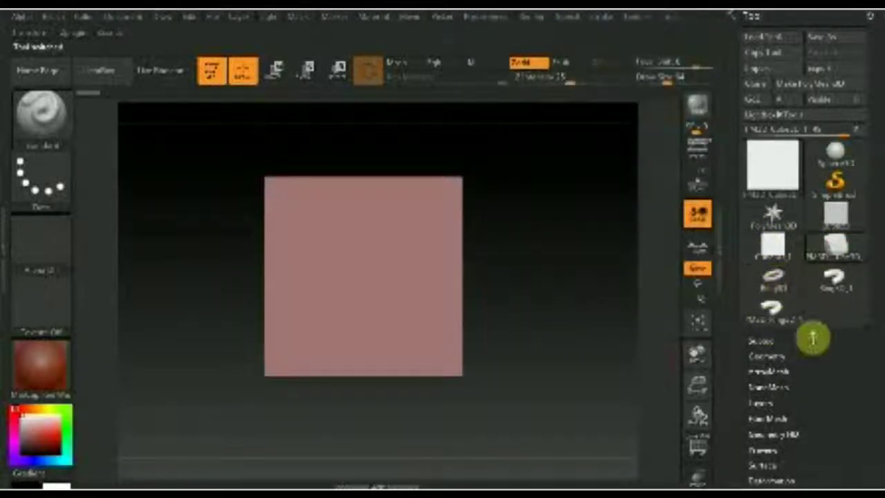
pyautogui.click(767, 343)
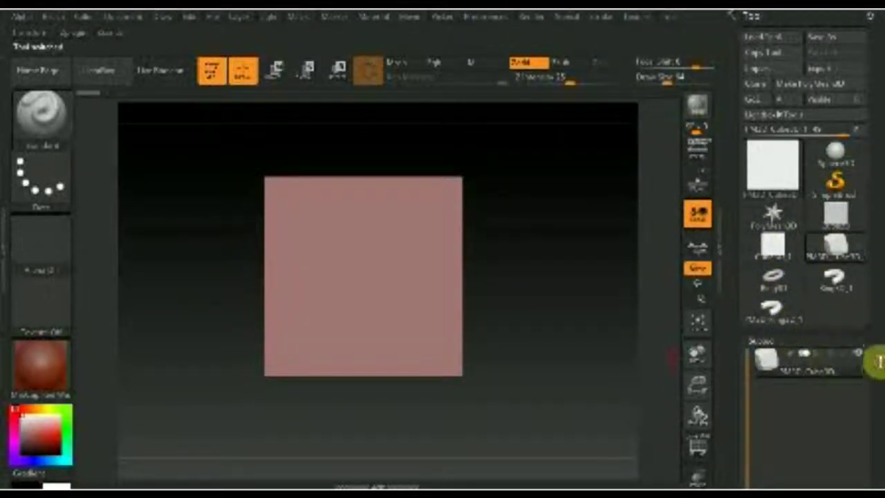
pyautogui.moveTo(877, 361); pyautogui.dragTo(869, 256)
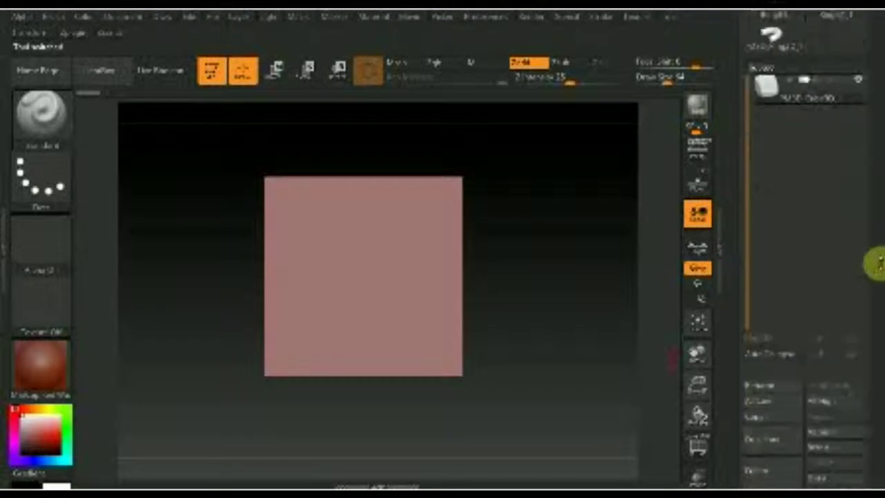
pyautogui.click(835, 430)
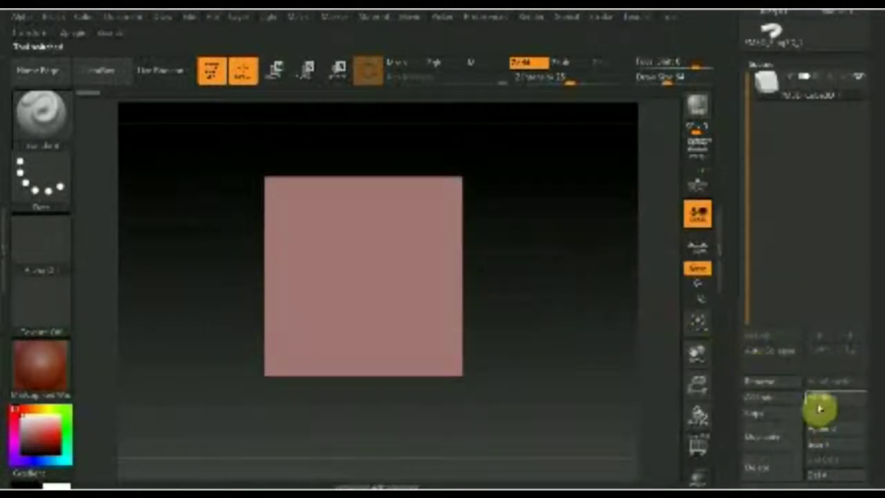
pyautogui.click(828, 430)
pyautogui.moveTo(691, 325)
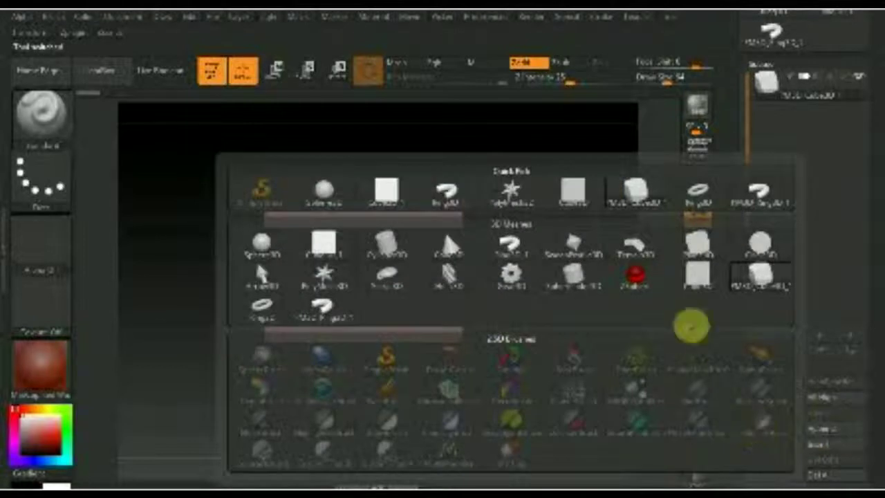
pyautogui.click(757, 197)
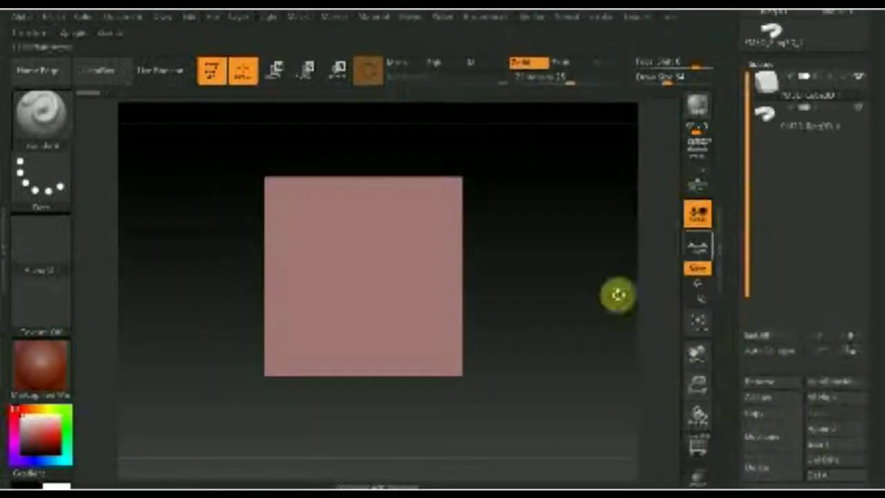
# Select the ring subtool, angle the view, and switch to Move.
pyautogui.click(765, 123)
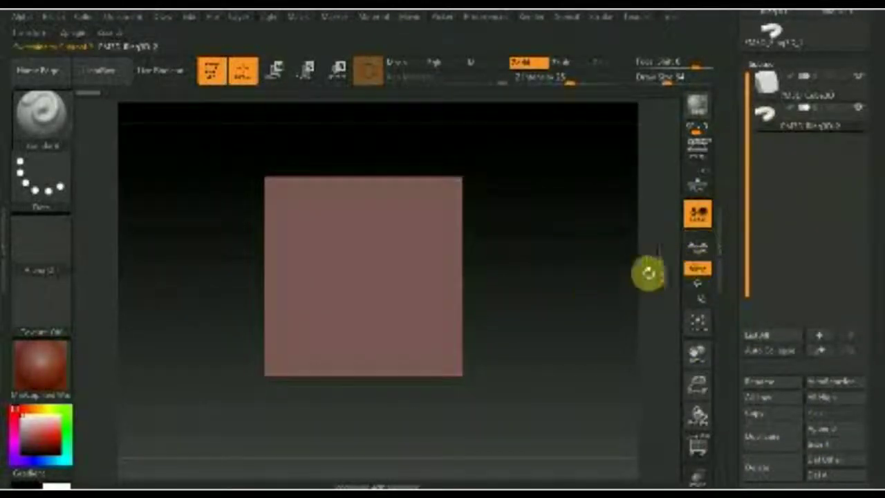
pyautogui.moveTo(649, 235); pyautogui.dragTo(588, 251)
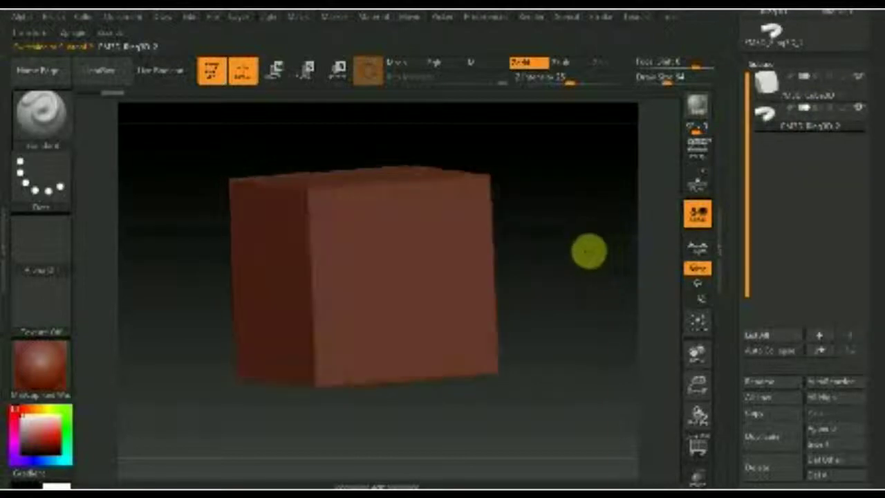
pyautogui.click(274, 71)
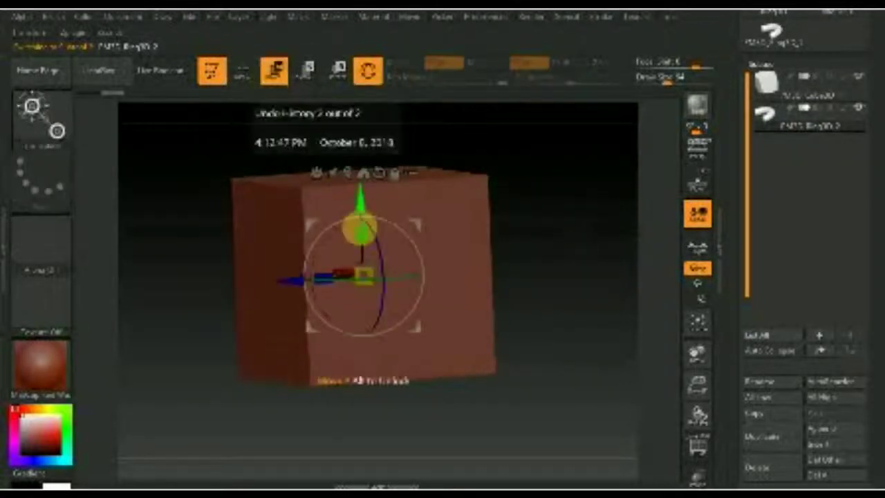
# Turn off Gizmo 3D and slide the ring out past the cube's left side with Transpose.
pyautogui.click(367, 71)
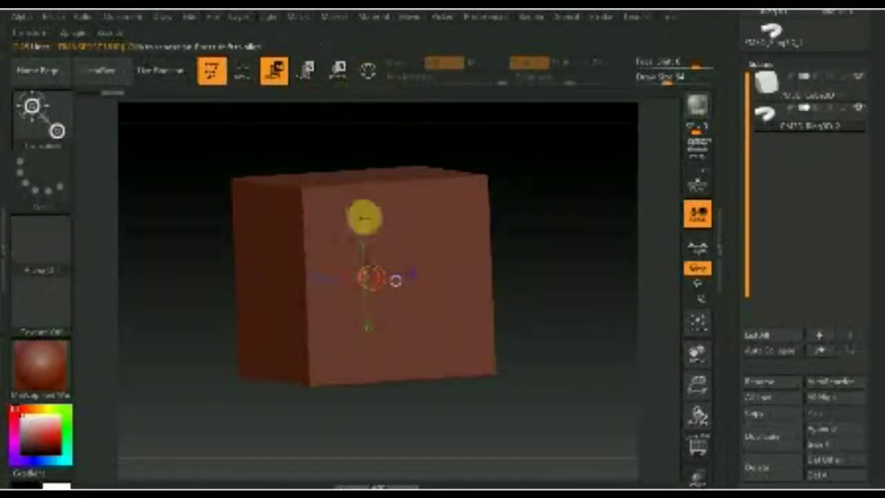
pyautogui.moveTo(411, 247)
pyautogui.mouseDown()
pyautogui.moveTo(315, 271)
pyautogui.moveTo(198, 269)
pyautogui.mouseUp()
pyautogui.click(270, 279)
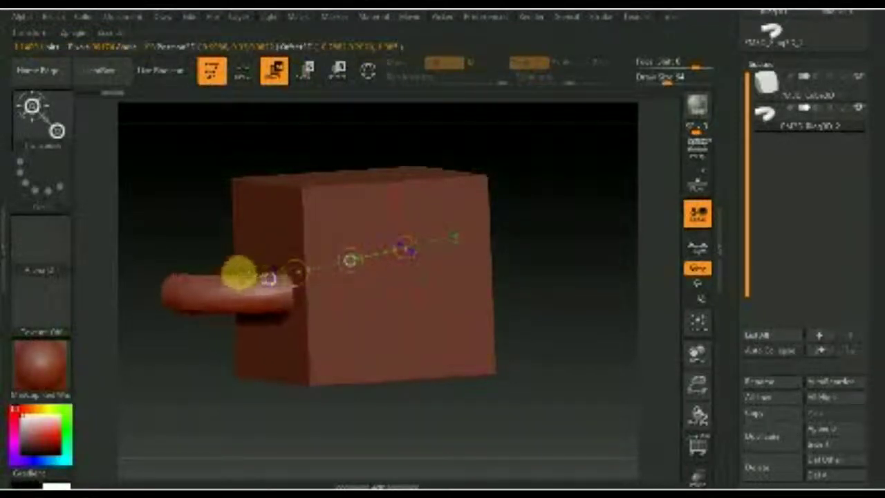
pyautogui.moveTo(211, 271); pyautogui.dragTo(270, 280)
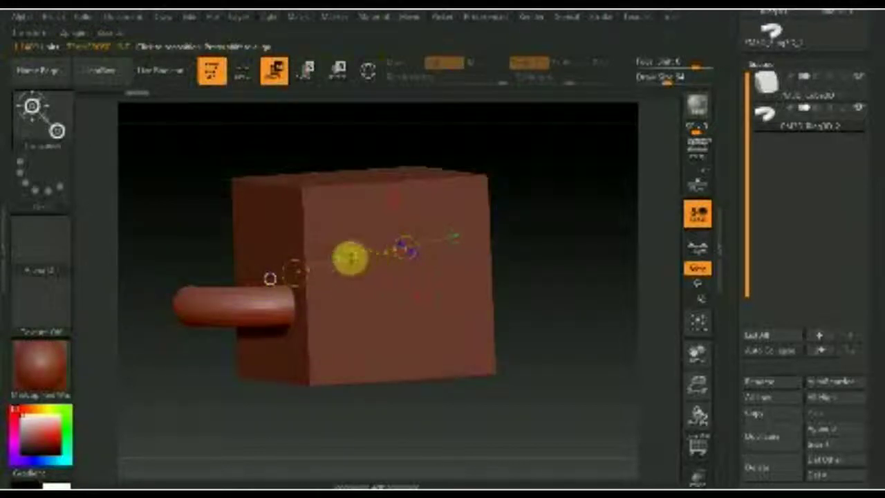
pyautogui.moveTo(354, 259); pyautogui.dragTo(238, 279)
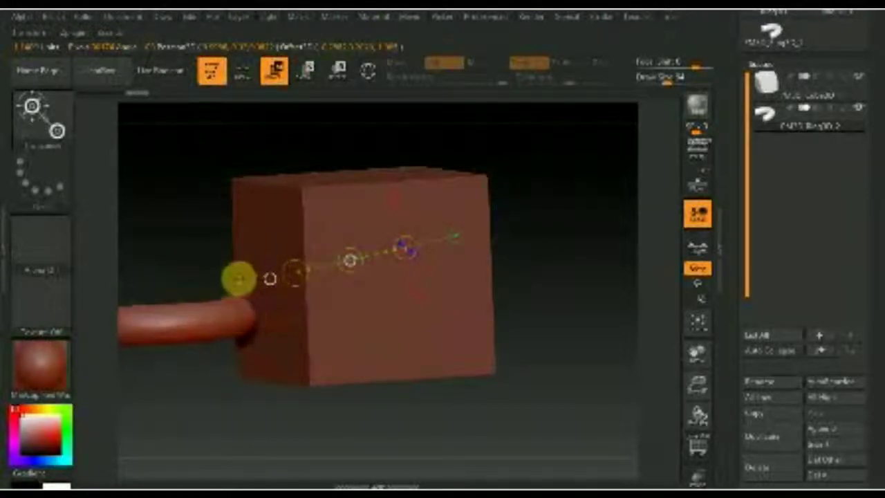
pyautogui.moveTo(468, 366)
pyautogui.mouseDown()
pyautogui.moveTo(496, 361)
pyautogui.moveTo(495, 369)
pyautogui.moveTo(497, 348)
pyautogui.moveTo(545, 360)
pyautogui.moveTo(525, 311)
pyautogui.moveTo(478, 335)
pyautogui.moveTo(470, 310)
pyautogui.moveTo(345, 201)
pyautogui.mouseUp()
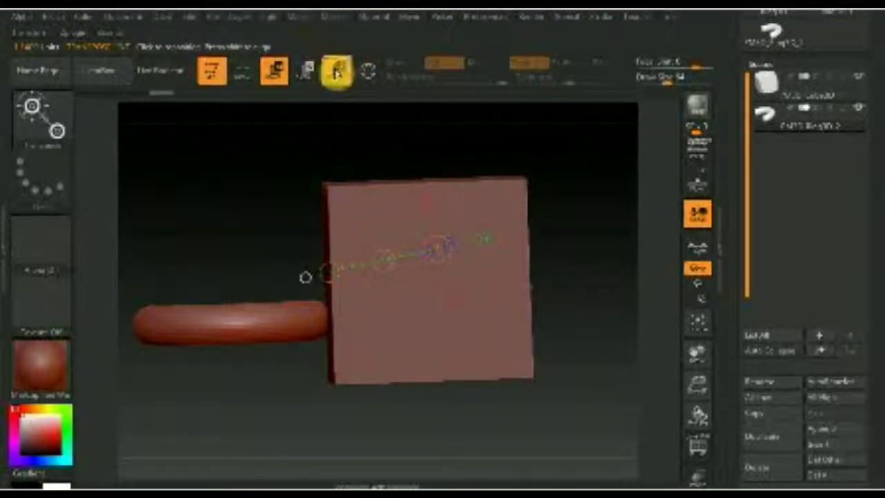
# Switch to Rotate and turn the ring upright with a Transpose action line.
pyautogui.click(337, 71)
pyautogui.click(154, 331)
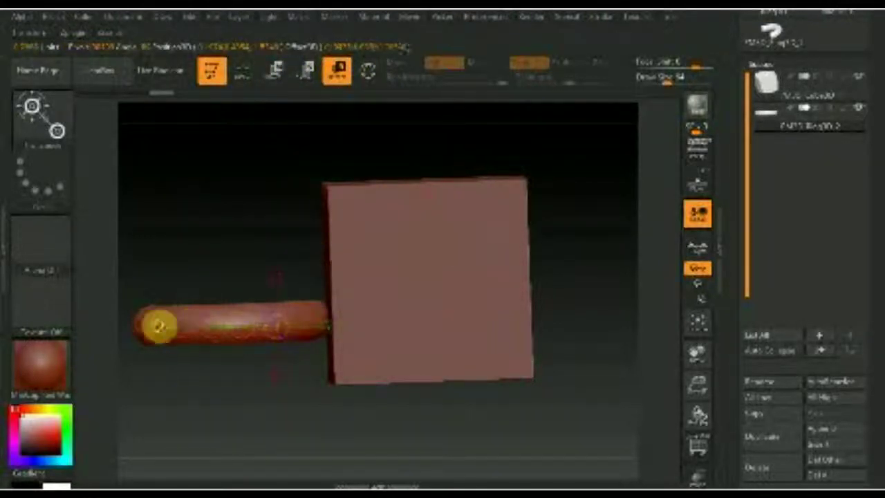
pyautogui.moveTo(160, 330)
pyautogui.mouseDown()
pyautogui.moveTo(280, 196)
pyautogui.moveTo(293, 200)
pyautogui.mouseUp()
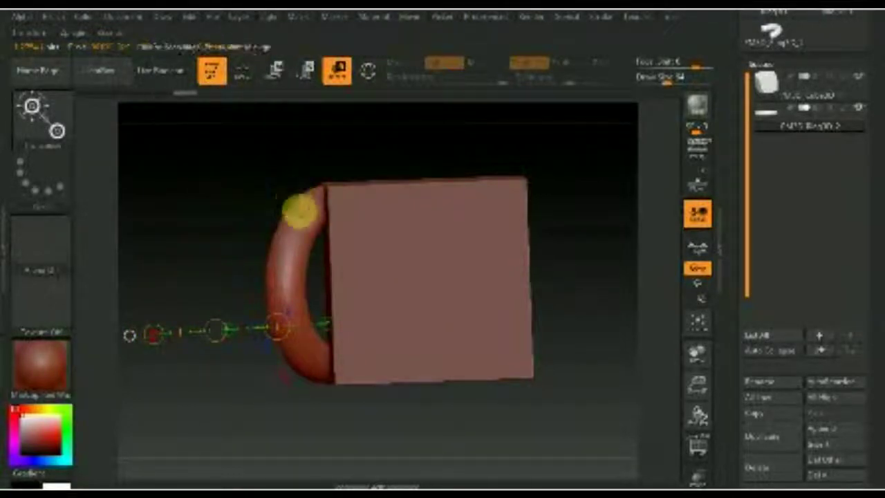
pyautogui.moveTo(405, 253)
pyautogui.mouseDown()
pyautogui.moveTo(444, 249)
pyautogui.moveTo(411, 308)
pyautogui.mouseUp()
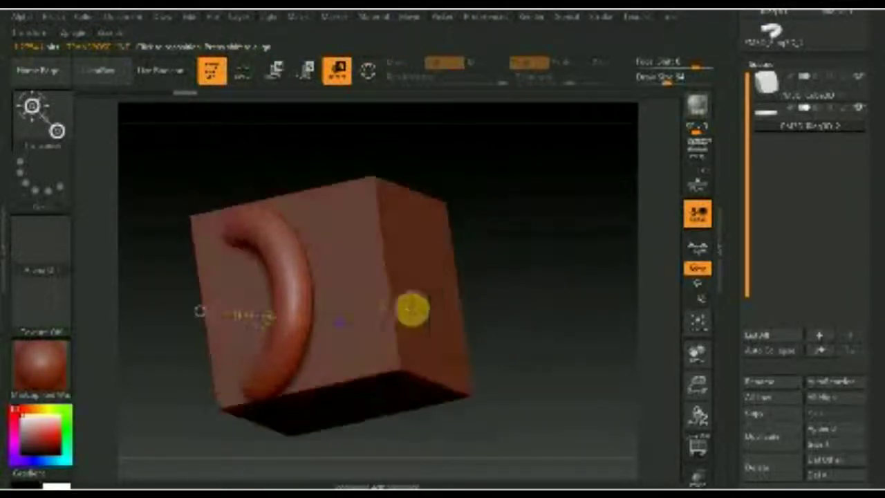
# Redraw Transpose lines along the ring so it runs vertically on the box's front face.
pyautogui.moveTo(315, 282)
pyautogui.mouseDown()
pyautogui.moveTo(320, 181)
pyautogui.moveTo(320, 263)
pyautogui.mouseUp()
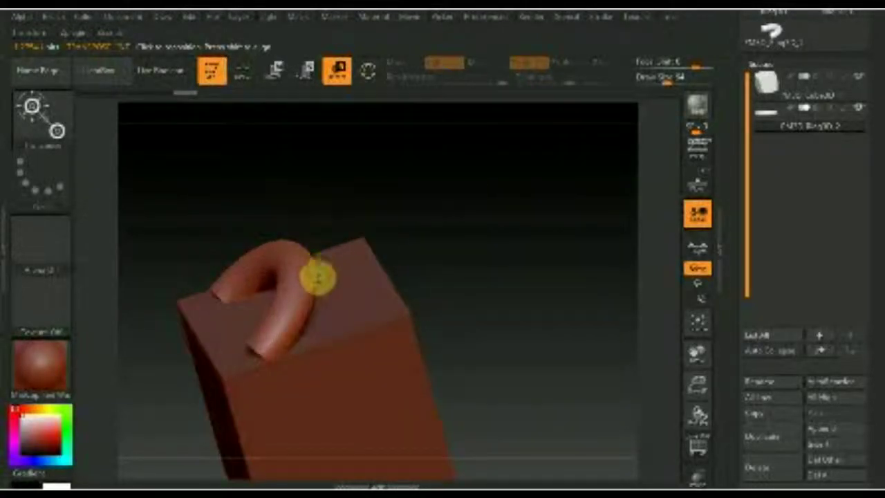
pyautogui.moveTo(286, 322); pyautogui.dragTo(365, 225)
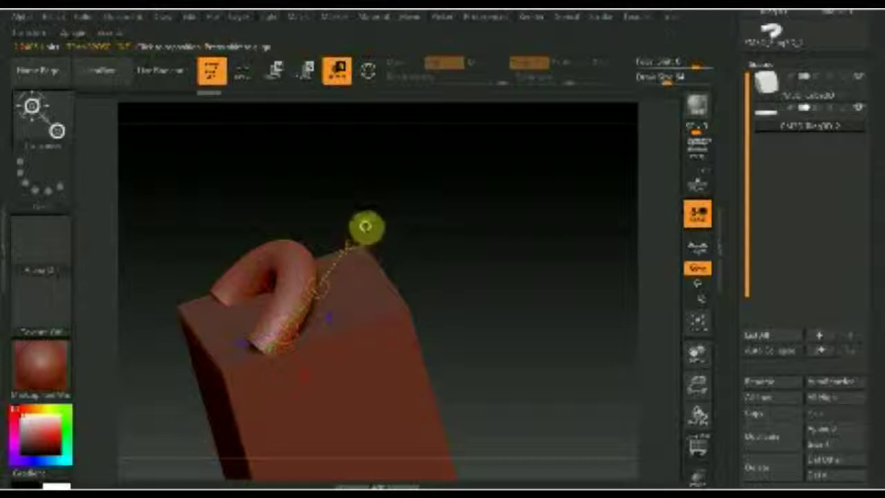
pyautogui.moveTo(282, 311); pyautogui.dragTo(362, 241)
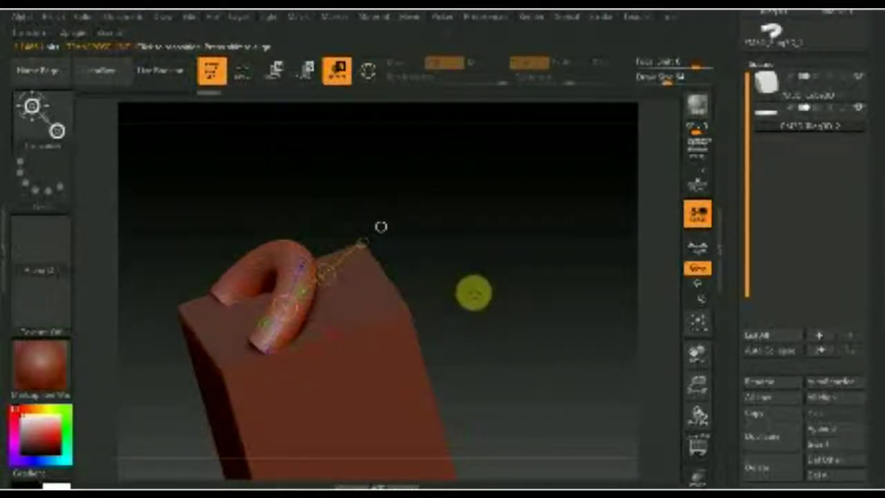
pyautogui.keyDown('shift'); pyautogui.moveTo(473, 294); pyautogui.dragTo(470, 294); pyautogui.keyUp('shift')
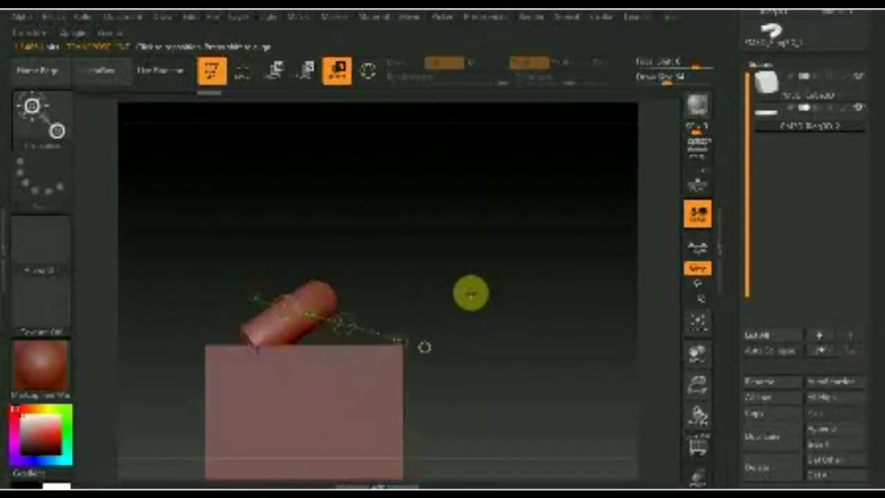
pyautogui.moveTo(285, 337)
pyautogui.mouseDown()
pyautogui.moveTo(366, 283)
pyautogui.moveTo(292, 233)
pyautogui.mouseUp()
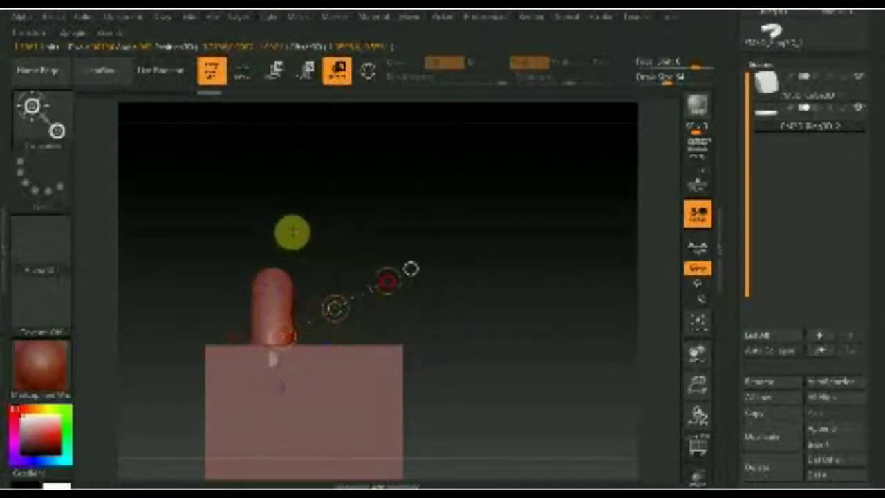
pyautogui.moveTo(482, 227)
pyautogui.mouseDown()
pyautogui.moveTo(462, 389)
pyautogui.moveTo(489, 376)
pyautogui.moveTo(470, 401)
pyautogui.moveTo(482, 389)
pyautogui.mouseUp()
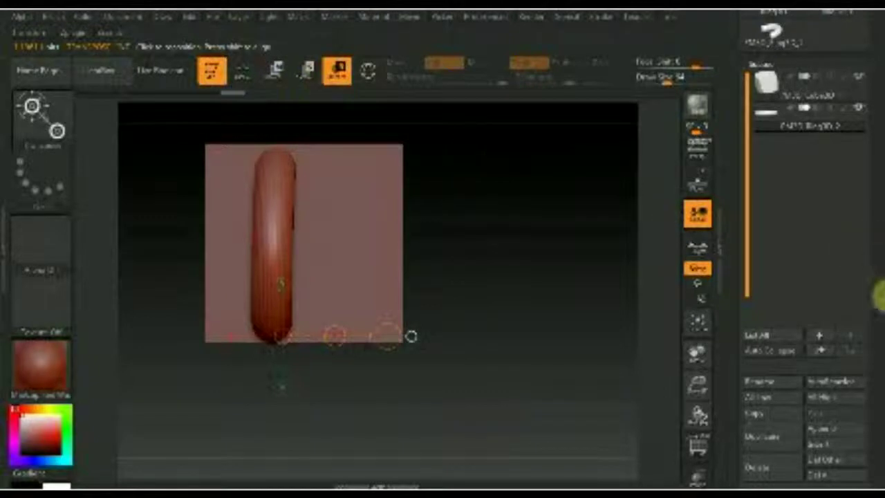
pyautogui.moveTo(876, 304); pyautogui.dragTo(877, 174)
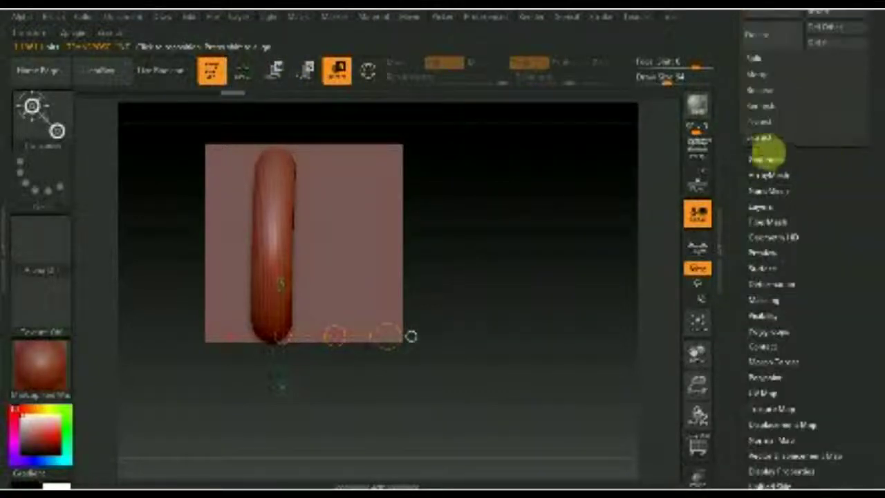
# Shorten the ring with the Geometry Size slider.
pyautogui.click(763, 161)
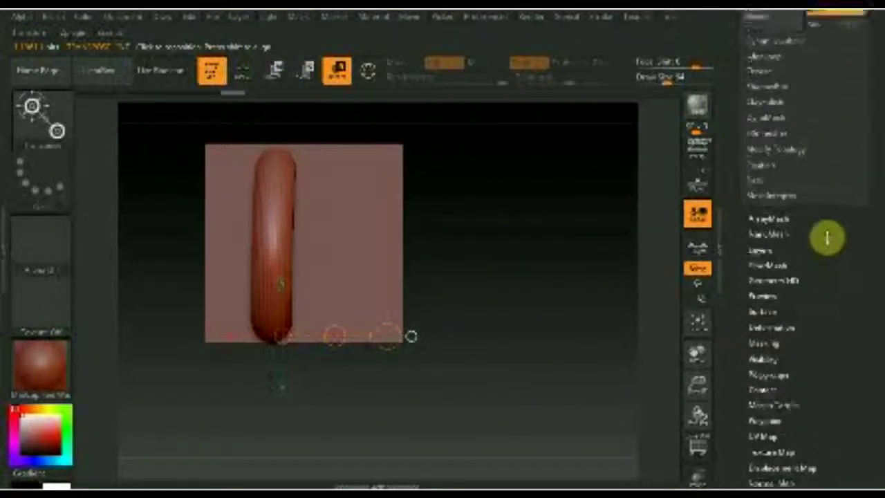
pyautogui.click(757, 254)
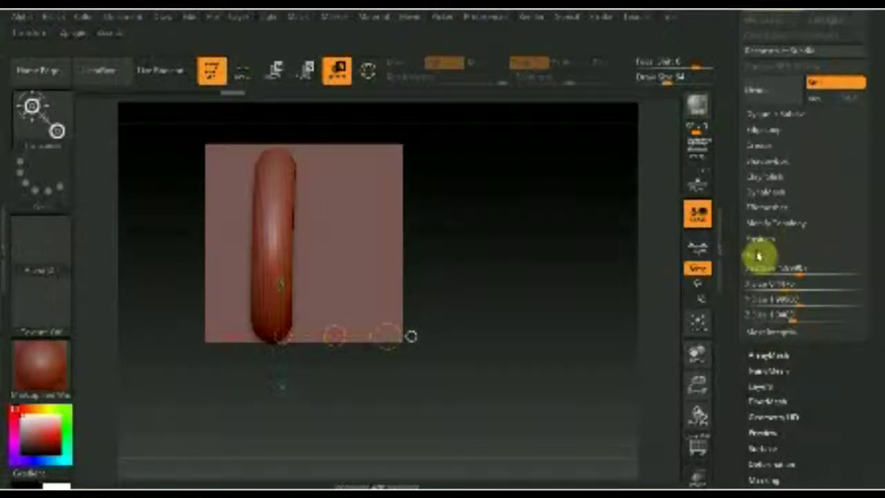
pyautogui.moveTo(790, 267); pyautogui.dragTo(786, 279)
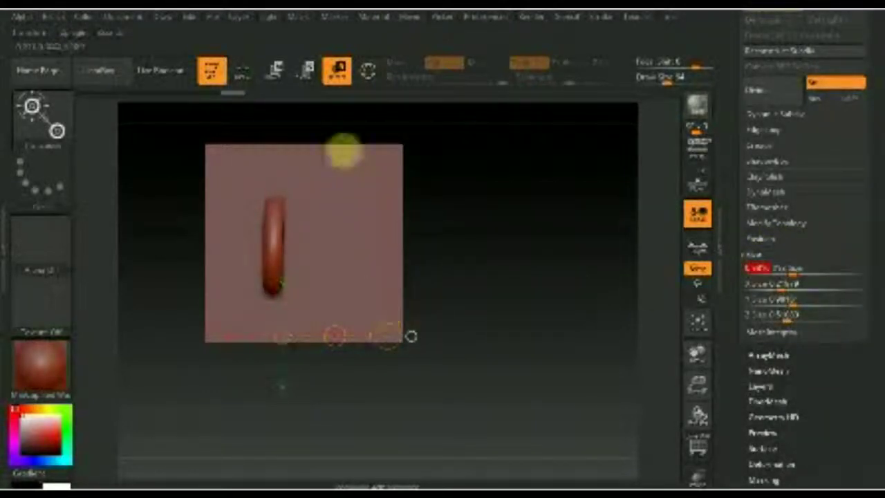
# Move the ring toward the middle of the box's front face.
pyautogui.click(276, 69)
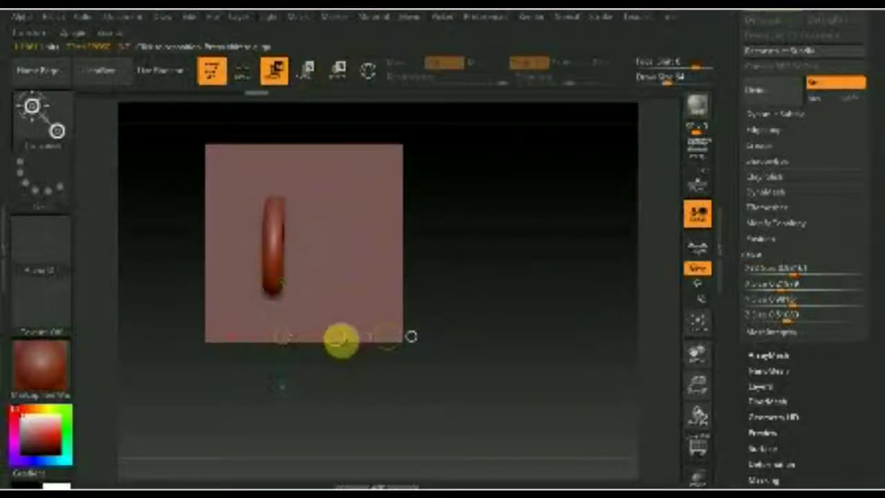
pyautogui.moveTo(334, 336); pyautogui.dragTo(360, 337)
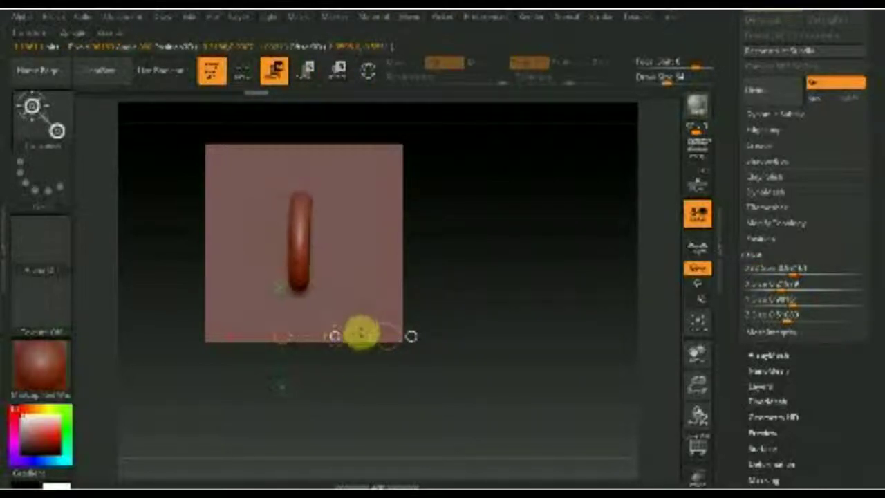
pyautogui.moveTo(462, 279); pyautogui.dragTo(401, 288)
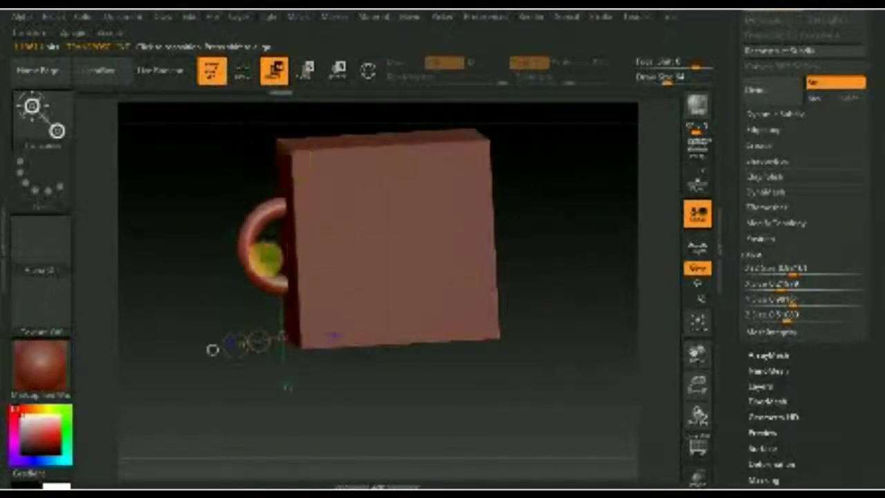
pyautogui.moveTo(258, 340); pyautogui.dragTo(265, 340)
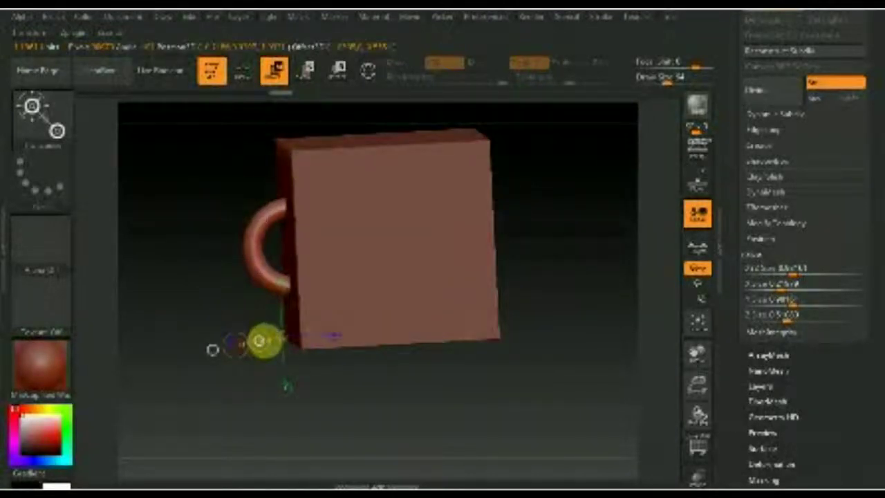
pyautogui.moveTo(480, 328)
pyautogui.mouseDown()
pyautogui.moveTo(516, 401)
pyautogui.moveTo(511, 389)
pyautogui.mouseUp()
pyautogui.moveTo(876, 132)
pyautogui.mouseDown()
pyautogui.moveTo(869, 213)
pyautogui.moveTo(795, 136)
pyautogui.mouseUp()
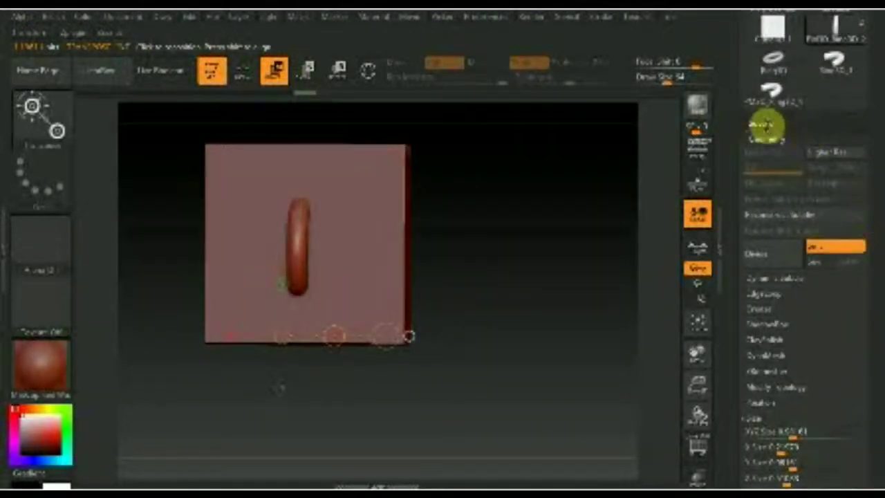
# Duplicate the ring subtool.
pyautogui.click(765, 125)
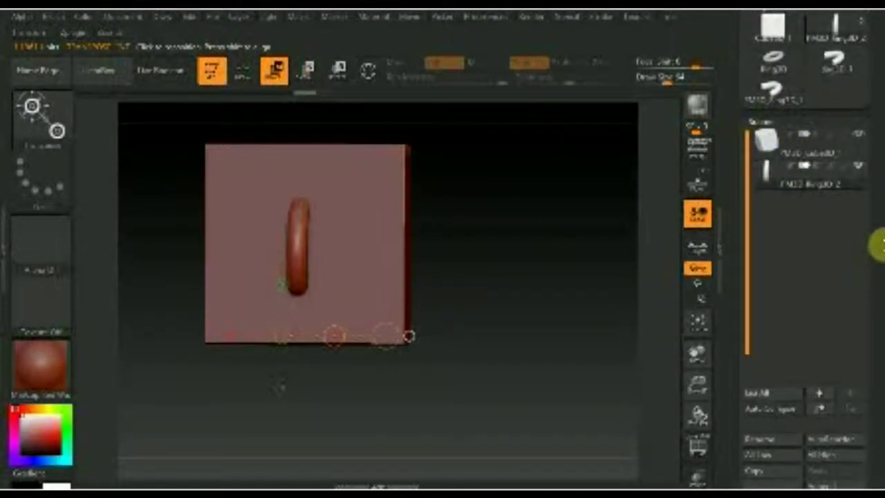
pyautogui.moveTo(876, 245); pyautogui.dragTo(875, 191)
pyautogui.click(785, 272)
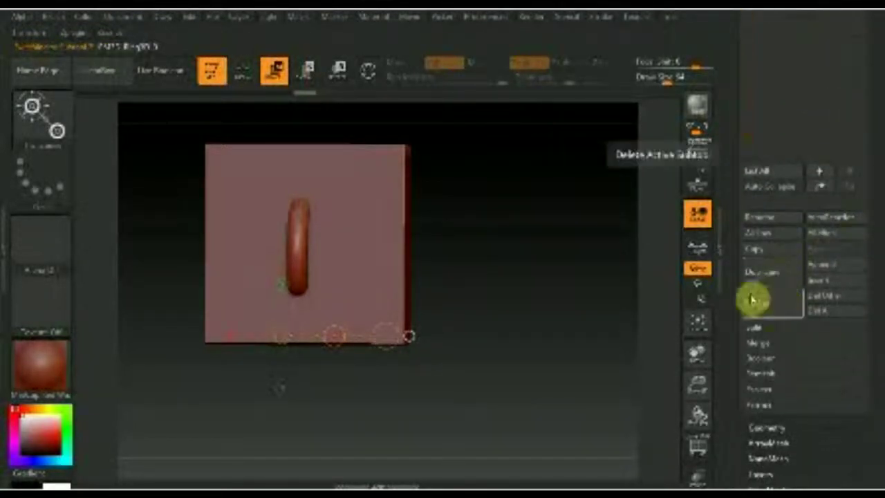
pyautogui.moveTo(549, 313)
pyautogui.mouseDown()
pyautogui.moveTo(527, 316)
pyautogui.moveTo(558, 307)
pyautogui.moveTo(551, 312)
pyautogui.mouseUp()
pyautogui.moveTo(876, 101); pyautogui.dragTo(875, 174)
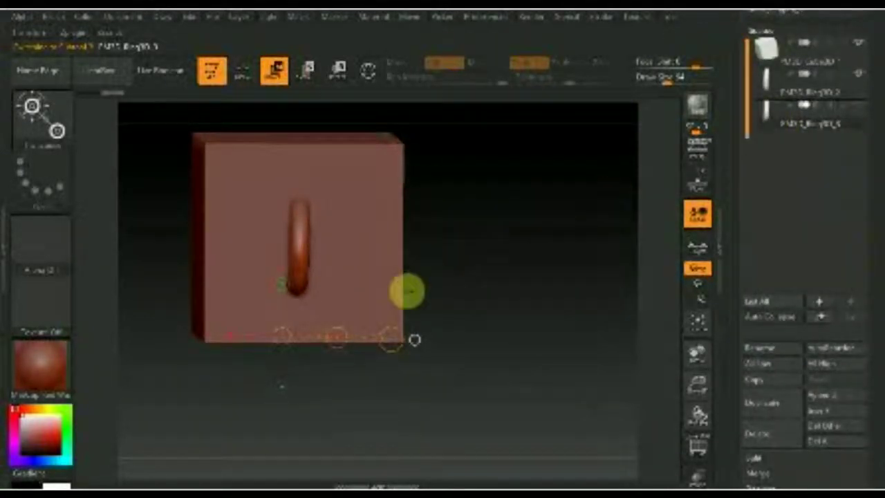
# Slide the copy beside the original ring and level it.
pyautogui.click(324, 334)
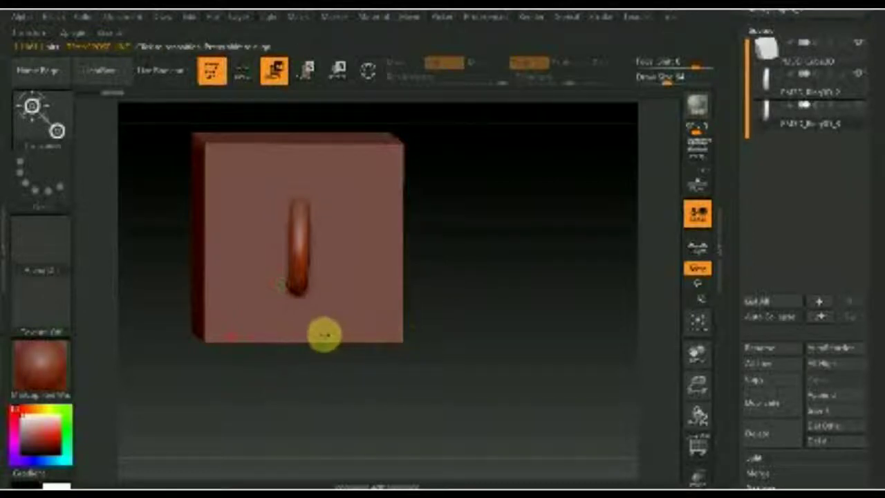
pyautogui.keyDown('ctrl'); pyautogui.moveTo(338, 339); pyautogui.dragTo(370, 336); pyautogui.keyUp('ctrl')
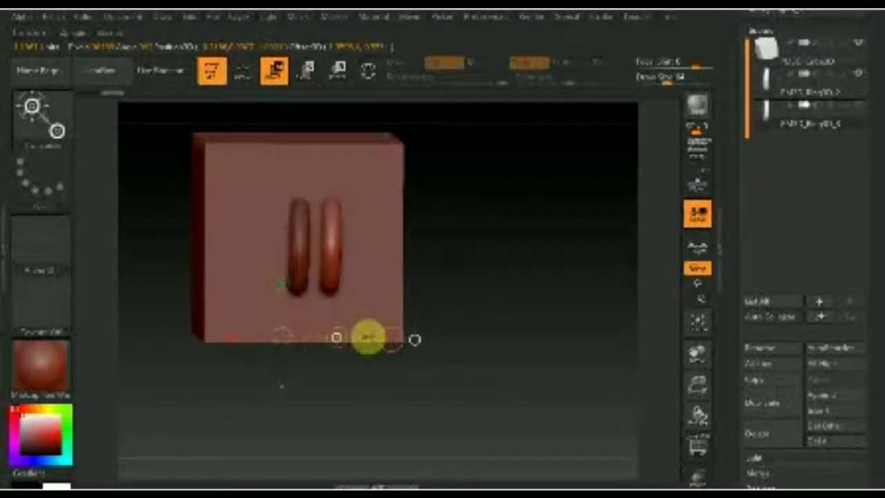
pyautogui.moveTo(566, 258)
pyautogui.mouseDown()
pyautogui.moveTo(505, 325)
pyautogui.moveTo(372, 339)
pyautogui.moveTo(331, 307)
pyautogui.mouseUp()
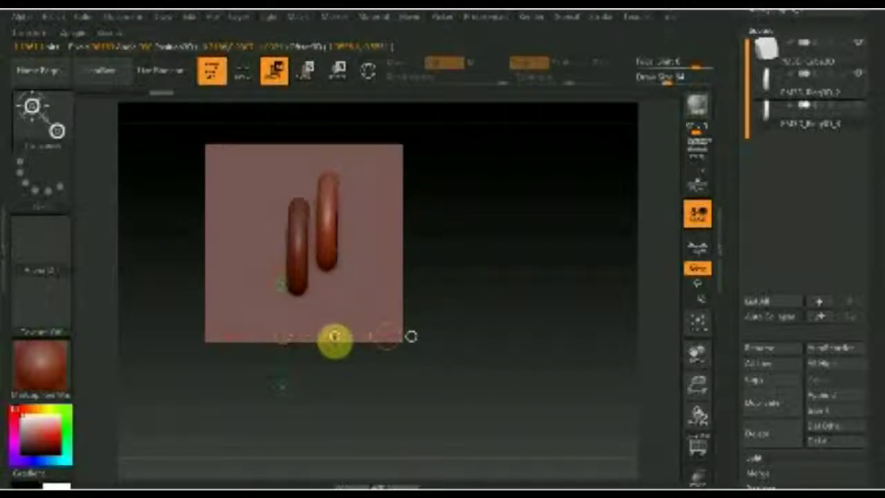
pyautogui.moveTo(334, 336); pyautogui.dragTo(333, 328)
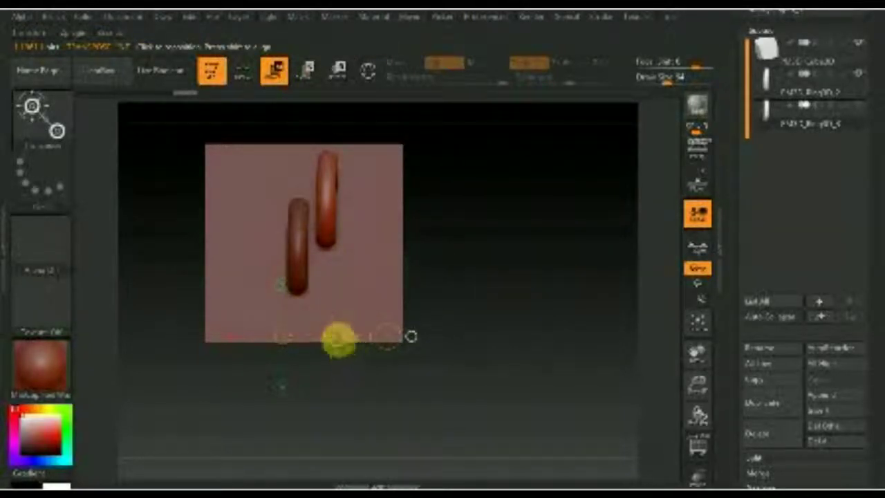
pyautogui.moveTo(334, 334); pyautogui.dragTo(337, 363)
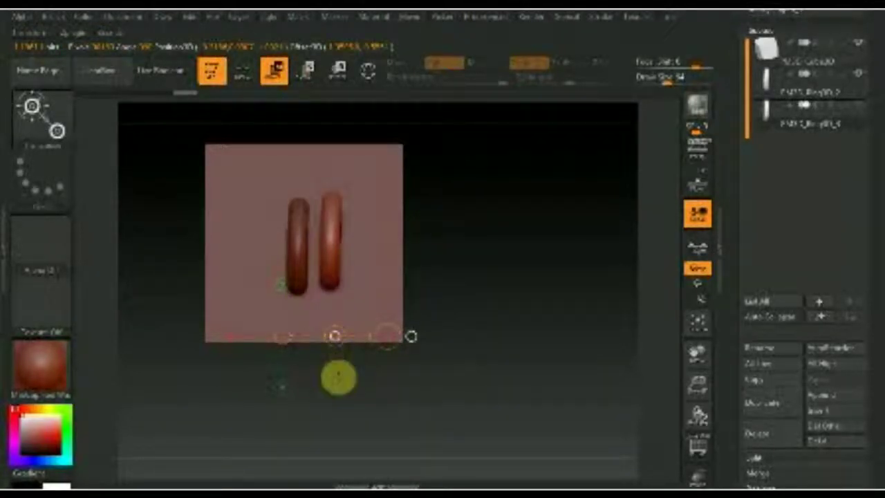
pyautogui.click(336, 70)
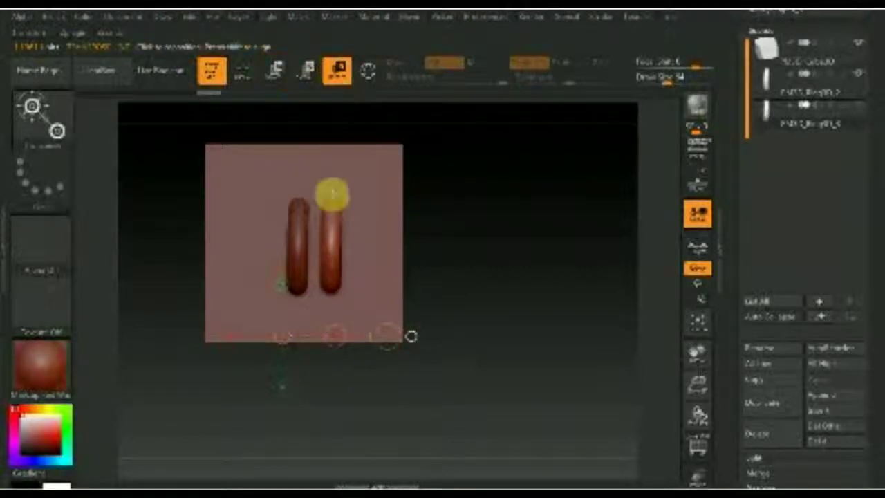
# Rotate the copy 90 degrees to lie horizontally and move it up across the vertical ring.
pyautogui.moveTo(335, 240)
pyautogui.mouseDown()
pyautogui.moveTo(335, 184)
pyautogui.moveTo(273, 225)
pyautogui.moveTo(240, 277)
pyautogui.mouseUp()
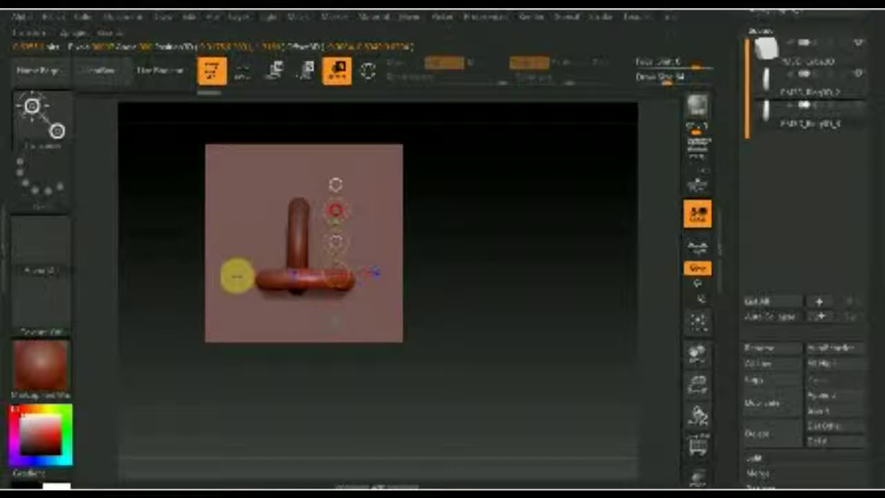
pyautogui.click(275, 69)
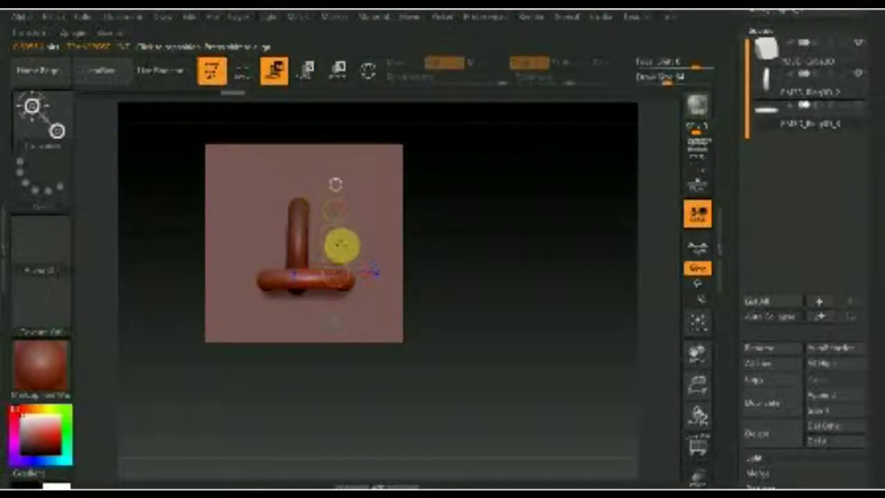
pyautogui.moveTo(334, 245); pyautogui.dragTo(325, 206)
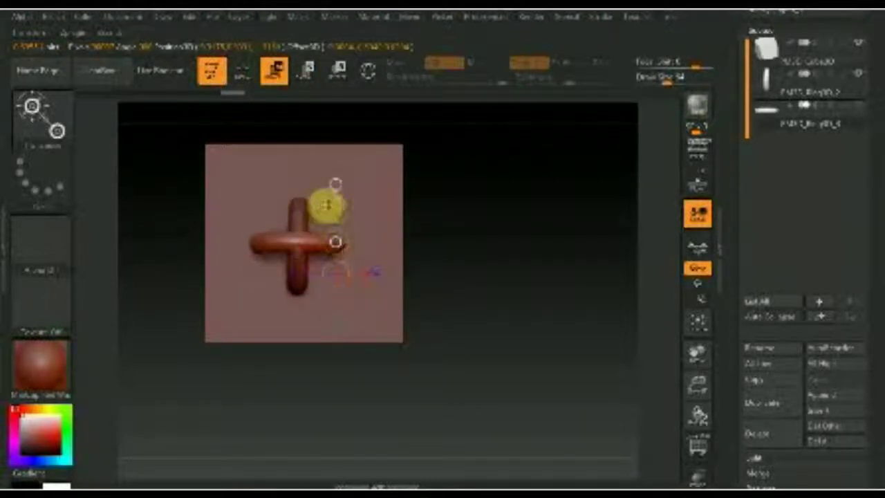
pyautogui.moveTo(424, 228)
pyautogui.mouseDown()
pyautogui.moveTo(362, 247)
pyautogui.moveTo(426, 271)
pyautogui.moveTo(450, 253)
pyautogui.moveTo(435, 212)
pyautogui.moveTo(427, 227)
pyautogui.mouseUp()
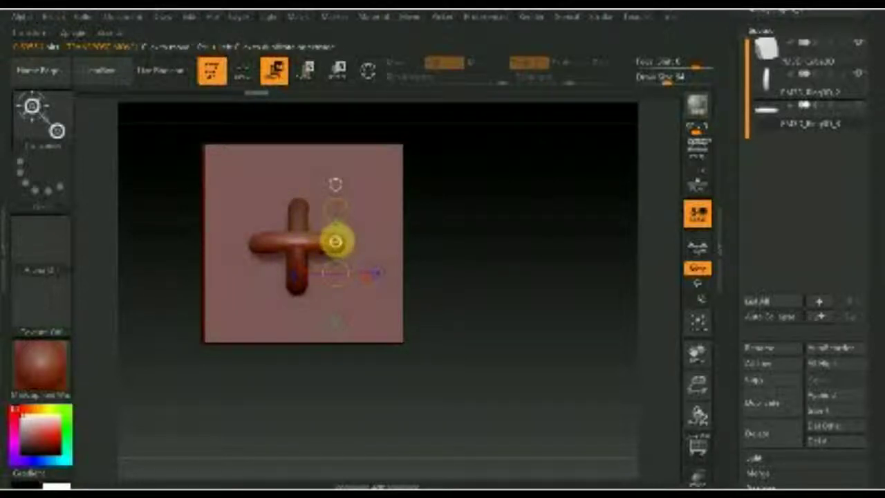
# Select the second ring subtool and duplicate it.
pyautogui.click(763, 81)
pyautogui.click(805, 105)
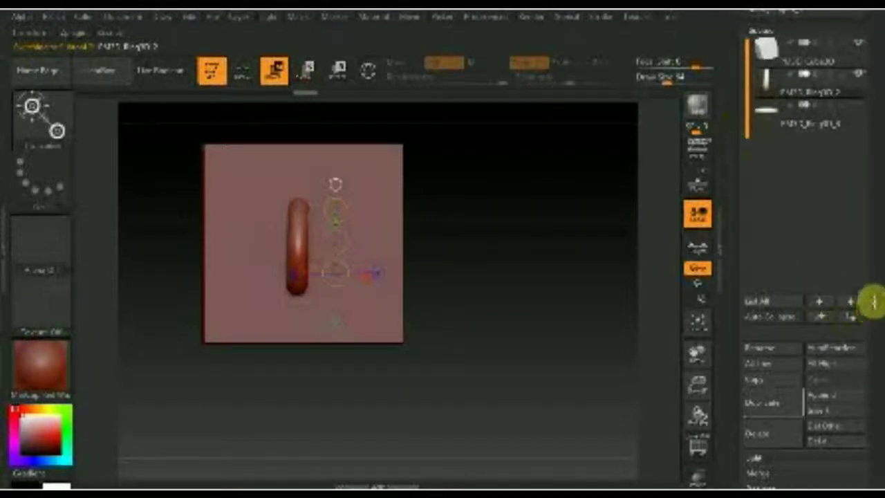
pyautogui.scroll(-3, 873, 302)
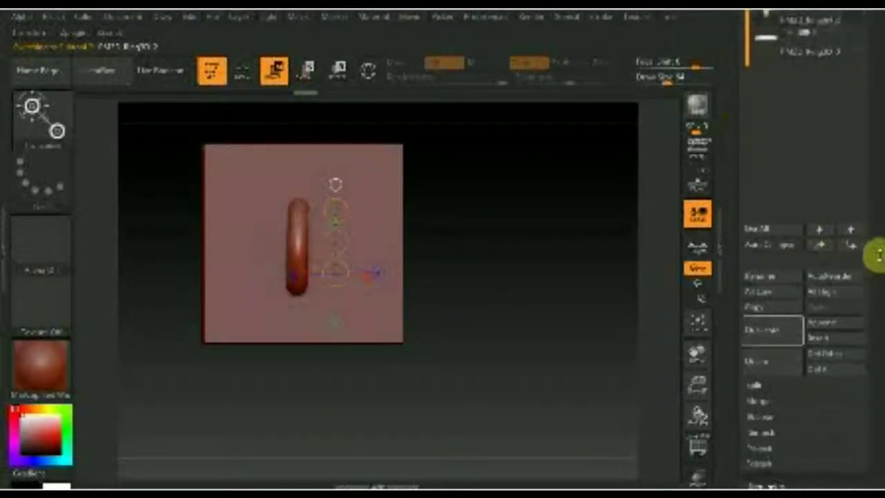
pyautogui.click(766, 319)
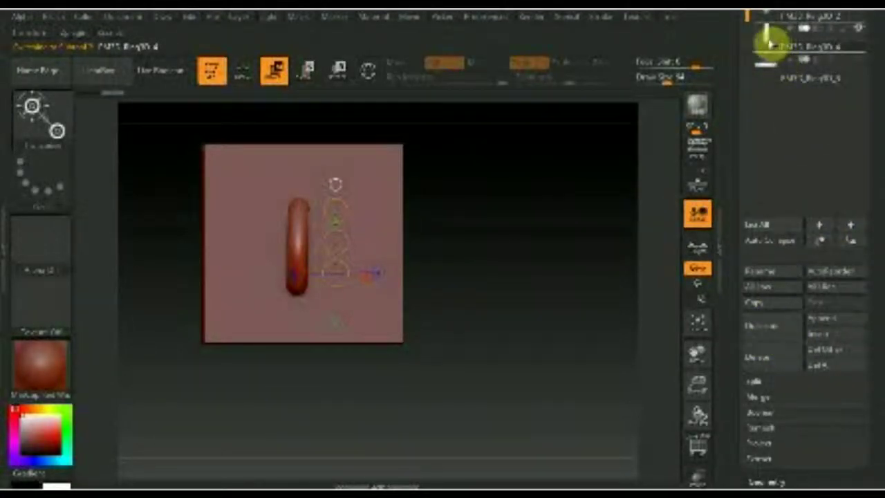
pyautogui.scroll(4, 876, 199)
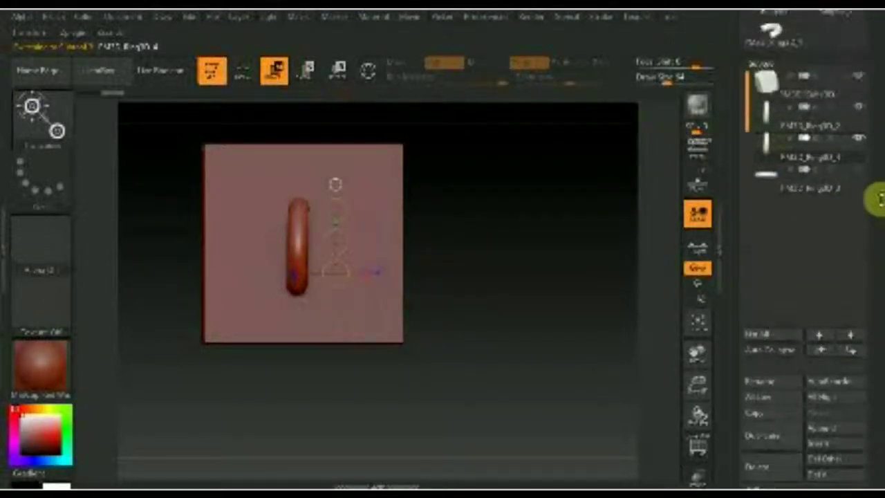
# Add a crosswise ring copy and move another copy up and left of the cross.
pyautogui.click(336, 251)
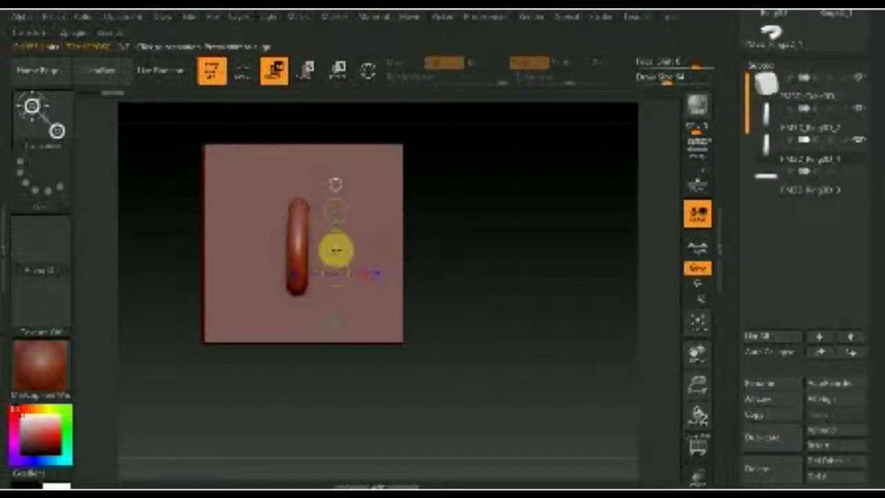
pyautogui.click(861, 177)
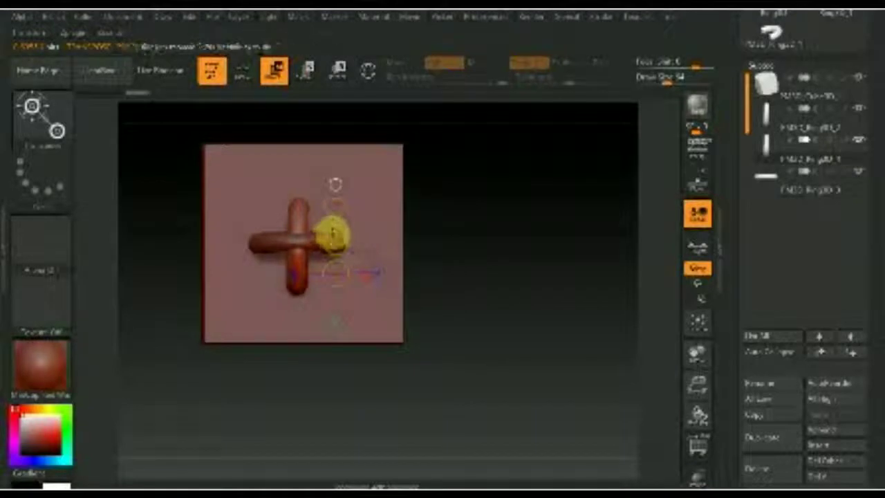
pyautogui.keyDown('ctrl'); pyautogui.moveTo(335, 242); pyautogui.dragTo(312, 177); pyautogui.keyUp('ctrl')
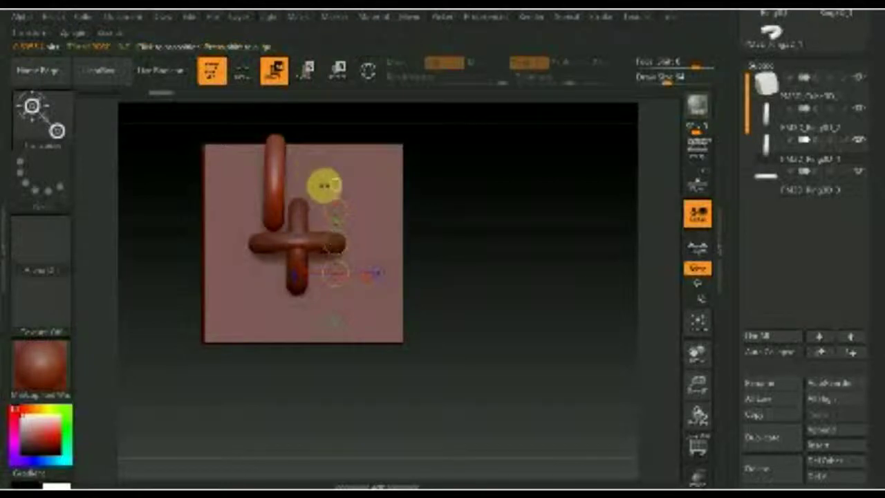
pyautogui.moveTo(873, 308); pyautogui.dragTo(875, 203)
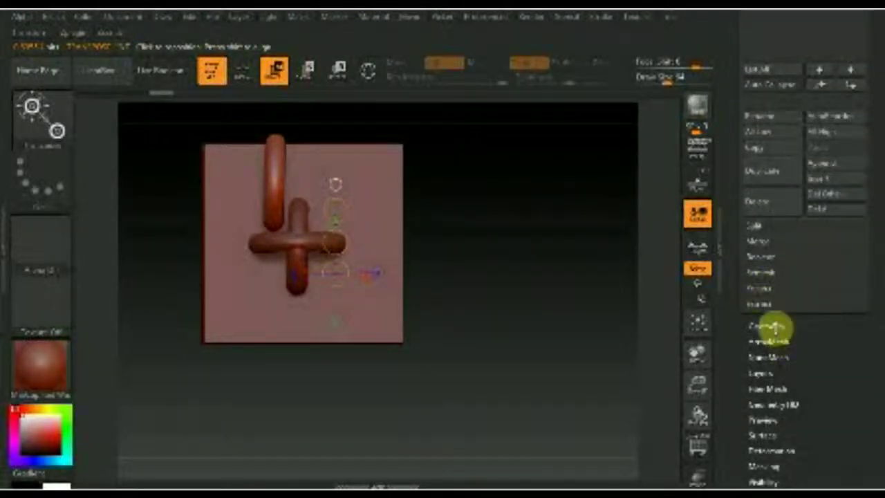
# Shrink the upper ring and place four small vertical copies above and below the cross's arms.
pyautogui.click(773, 326)
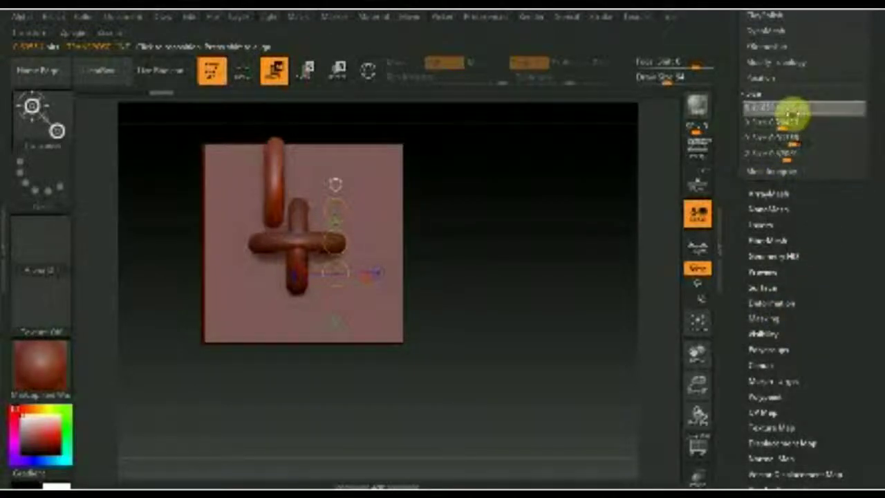
pyautogui.click(762, 110)
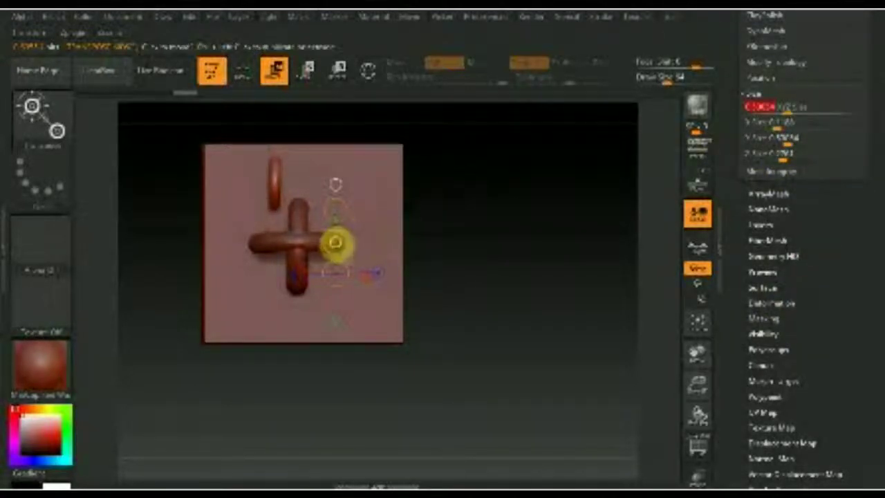
pyautogui.moveTo(330, 261)
pyautogui.mouseDown()
pyautogui.moveTo(320, 257)
pyautogui.moveTo(337, 258)
pyautogui.mouseUp()
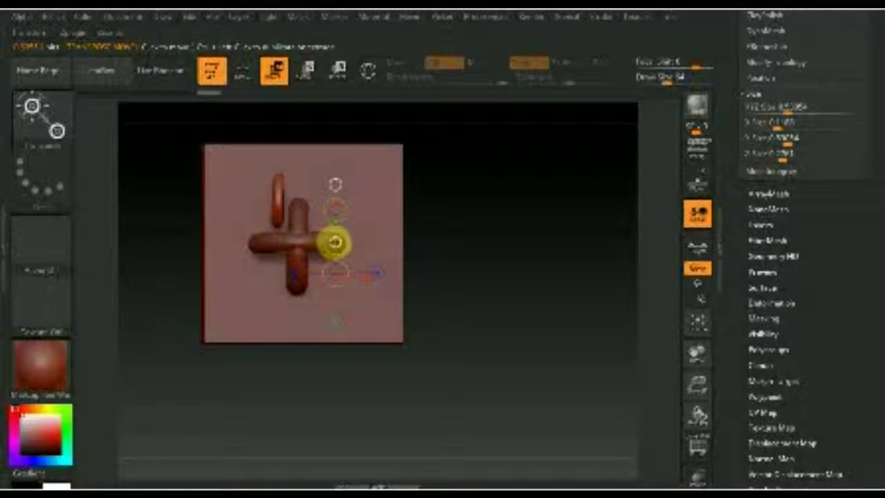
pyautogui.keyDown('ctrl'); pyautogui.moveTo(335, 241); pyautogui.dragTo(331, 324); pyautogui.keyUp('ctrl')
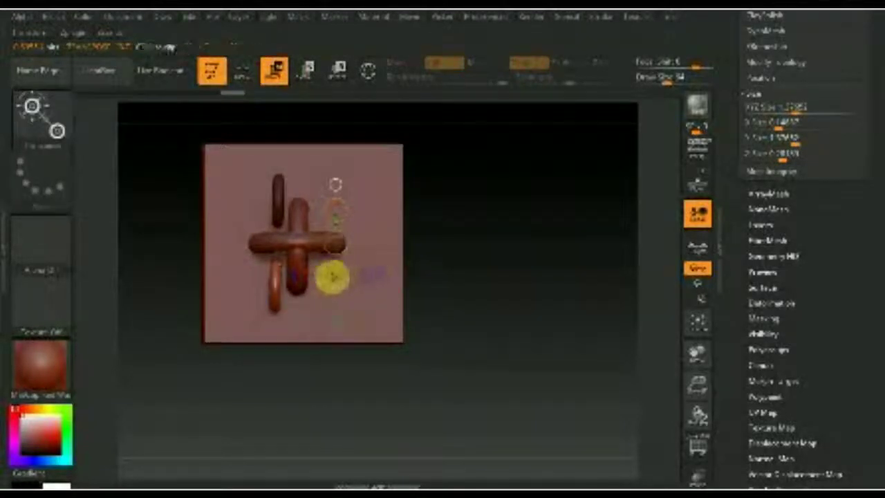
pyautogui.keyDown('ctrl'); pyautogui.moveTo(335, 242); pyautogui.dragTo(387, 243); pyautogui.keyUp('ctrl')
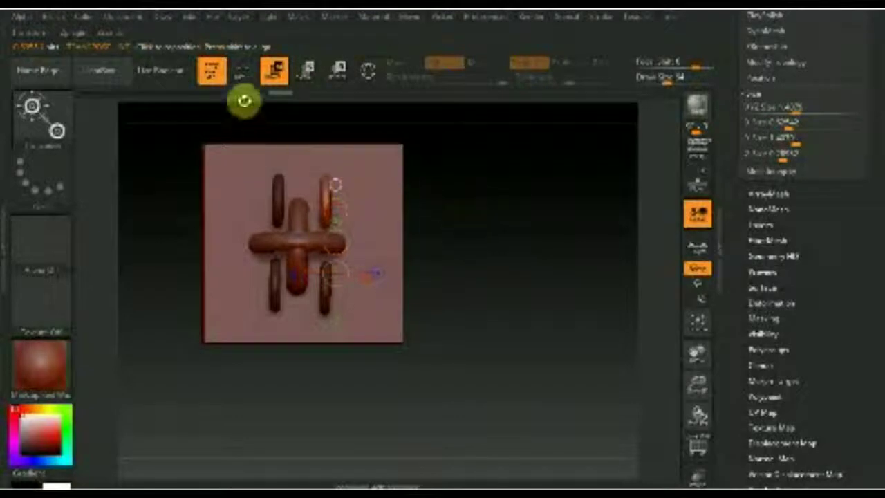
pyautogui.click(245, 75)
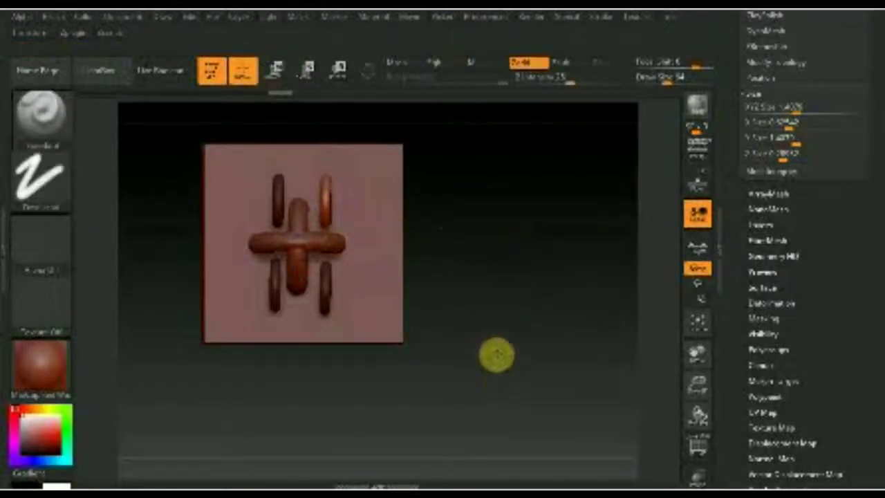
# Orbit the cube to inspect the stitch rings from the side, top and front.
pyautogui.moveTo(494, 323); pyautogui.dragTo(549, 378)
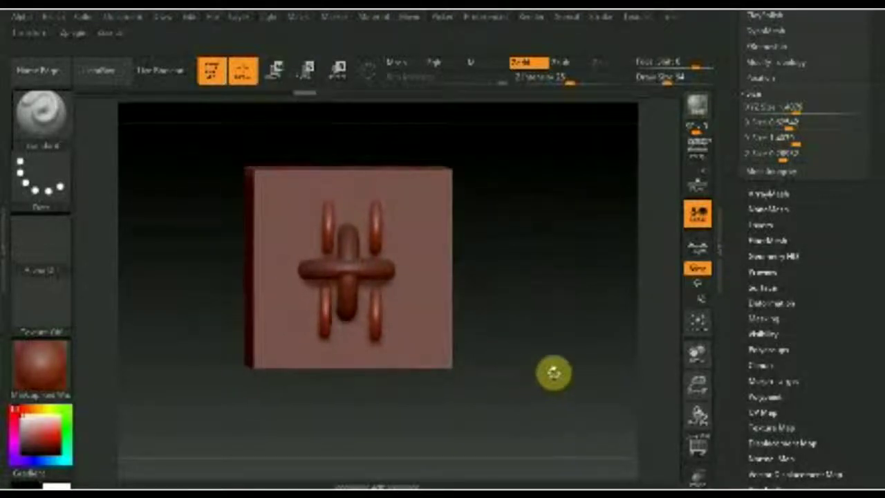
pyautogui.moveTo(300, 330); pyautogui.dragTo(268, 354)
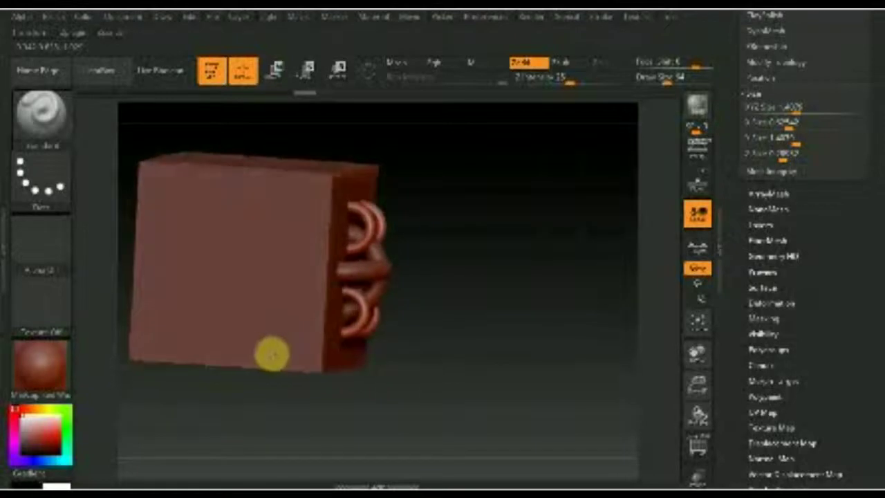
pyautogui.moveTo(452, 318)
pyautogui.mouseDown()
pyautogui.moveTo(432, 359)
pyautogui.moveTo(436, 387)
pyautogui.moveTo(454, 401)
pyautogui.moveTo(415, 313)
pyautogui.mouseUp()
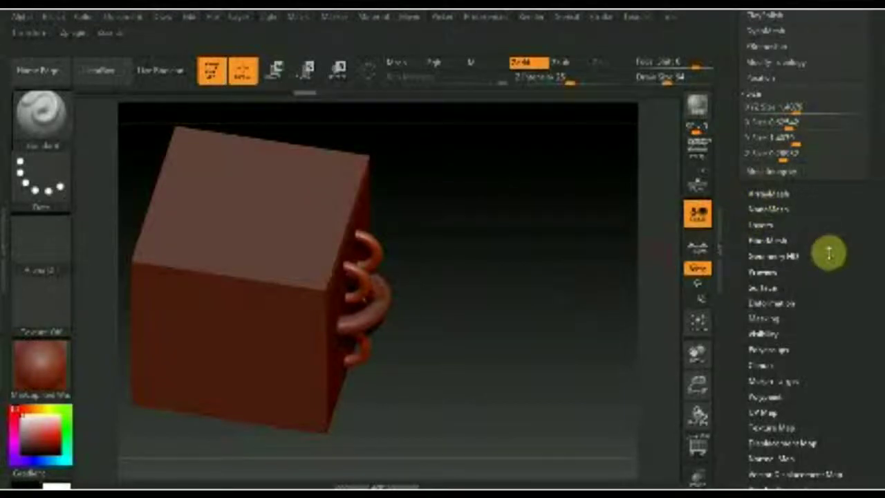
pyautogui.moveTo(829, 253); pyautogui.dragTo(825, 277)
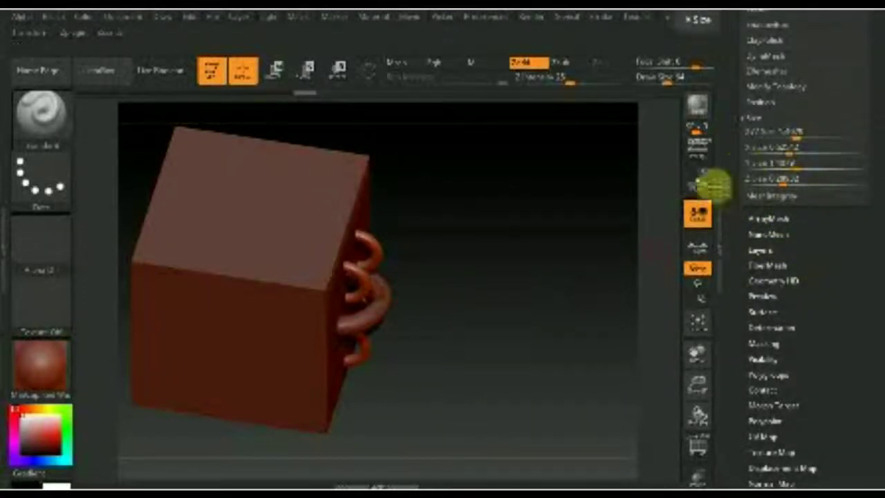
pyautogui.click(275, 71)
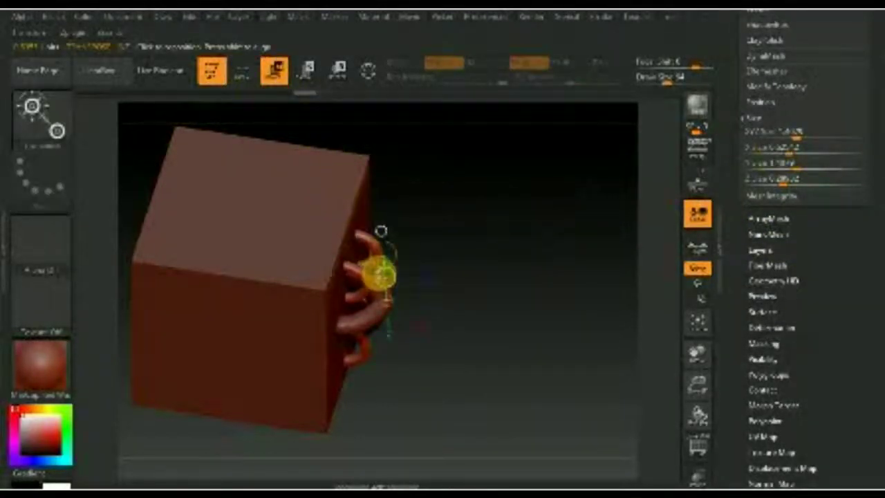
# Nudge the rings slightly up and left, then turn the brush alpha off.
pyautogui.moveTo(382, 277); pyautogui.dragTo(380, 278)
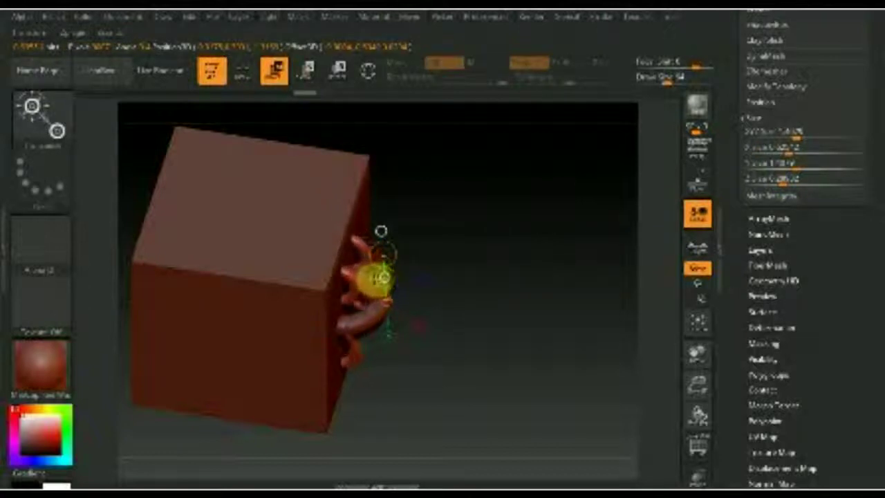
pyautogui.moveTo(429, 300)
pyautogui.mouseDown()
pyautogui.moveTo(459, 286)
pyautogui.moveTo(443, 255)
pyautogui.moveTo(499, 265)
pyautogui.moveTo(518, 291)
pyautogui.mouseUp()
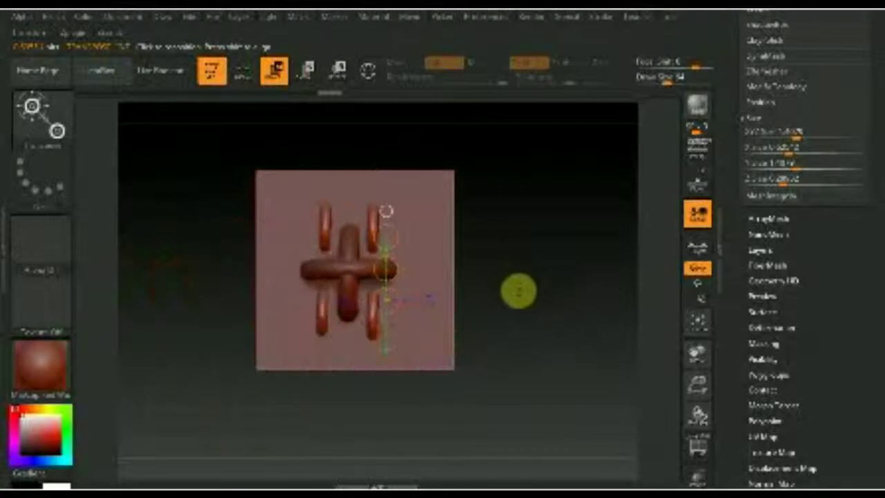
pyautogui.click(49, 249)
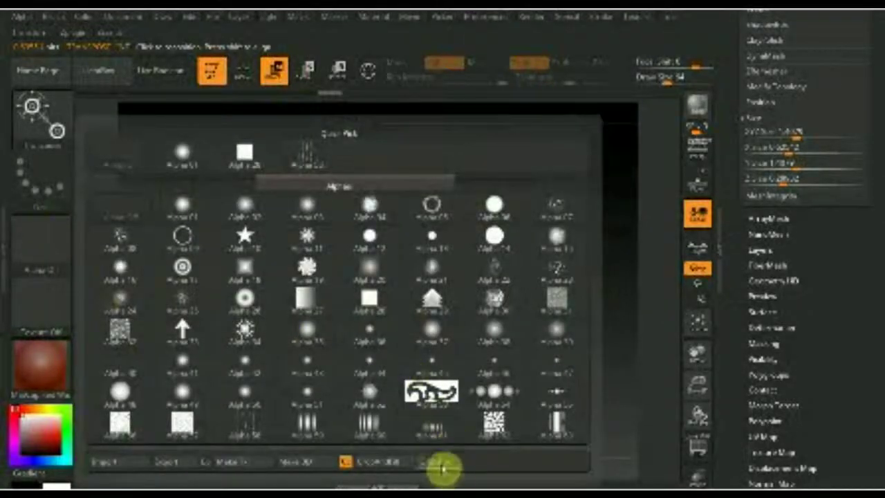
pyautogui.click(440, 461)
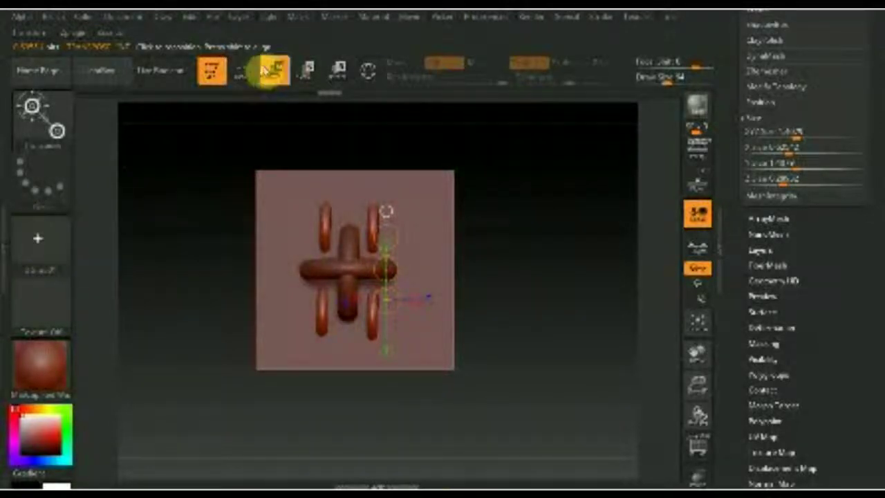
# Return to the standard sculpting brush and snap the cube to a straight front view.
pyautogui.click(242, 75)
pyautogui.moveTo(500, 263)
pyautogui.mouseDown()
pyautogui.moveTo(454, 276)
pyautogui.moveTo(434, 271)
pyautogui.moveTo(474, 385)
pyautogui.mouseUp()
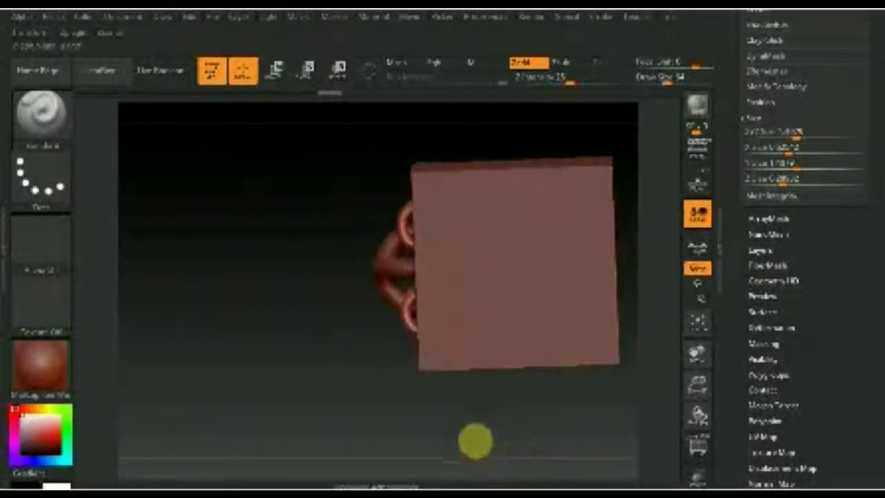
pyautogui.keyDown('alt'); pyautogui.moveTo(476, 442); pyautogui.dragTo(418, 443); pyautogui.keyUp('alt')
pyautogui.keyDown('shift'); pyautogui.moveTo(588, 402); pyautogui.dragTo(596, 419); pyautogui.keyUp('shift')
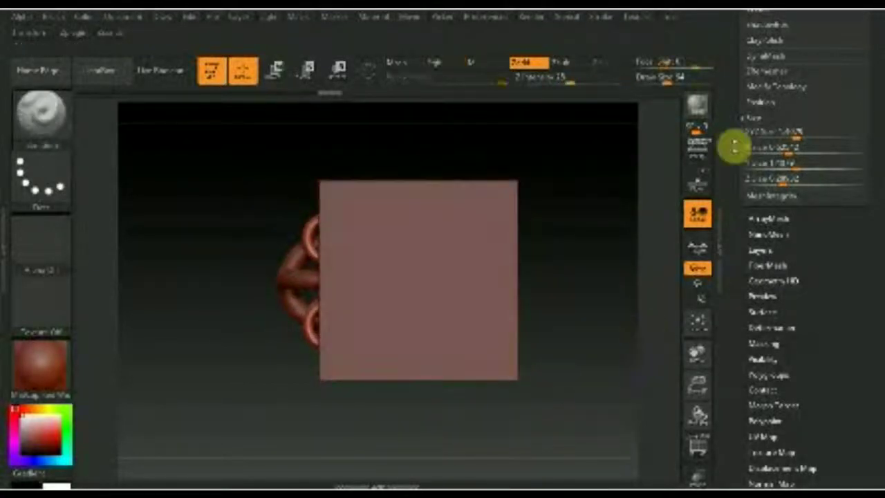
pyautogui.moveTo(870, 115); pyautogui.dragTo(861, 191)
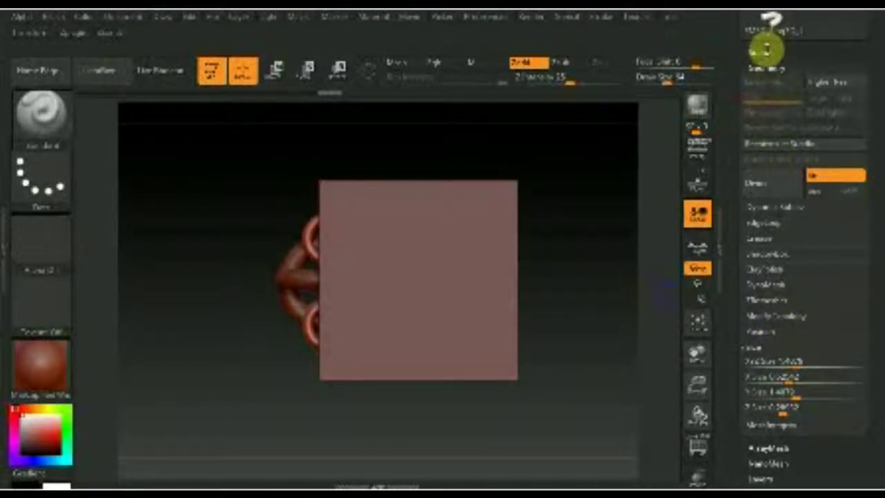
# Show the SubTool list and set the brush alpha to the empty slot.
pyautogui.click(766, 48)
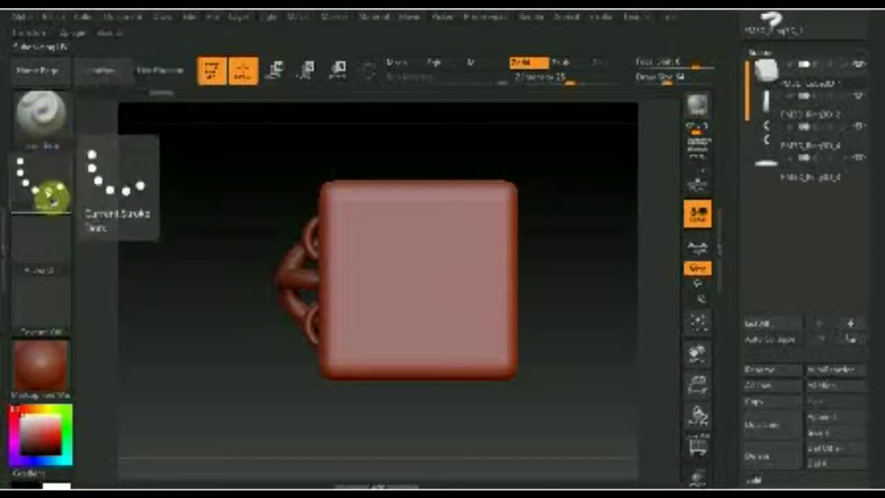
pyautogui.click(43, 250)
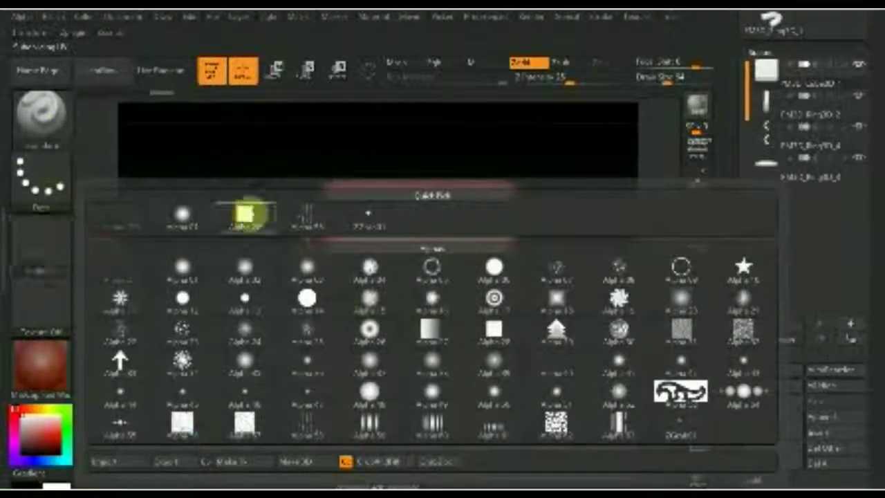
pyautogui.click(358, 222)
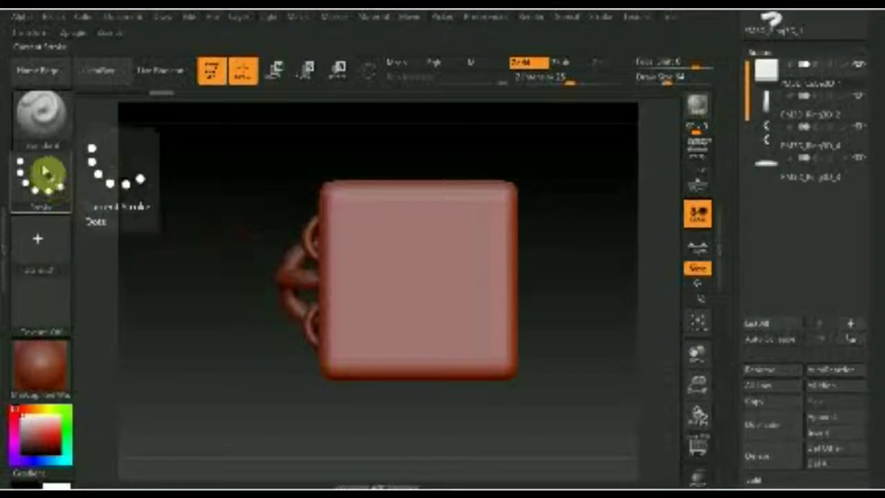
# Switch the stroke to DragRect and pull a small chain insert onto the cube face.
pyautogui.click(38, 190)
pyautogui.moveTo(183, 192)
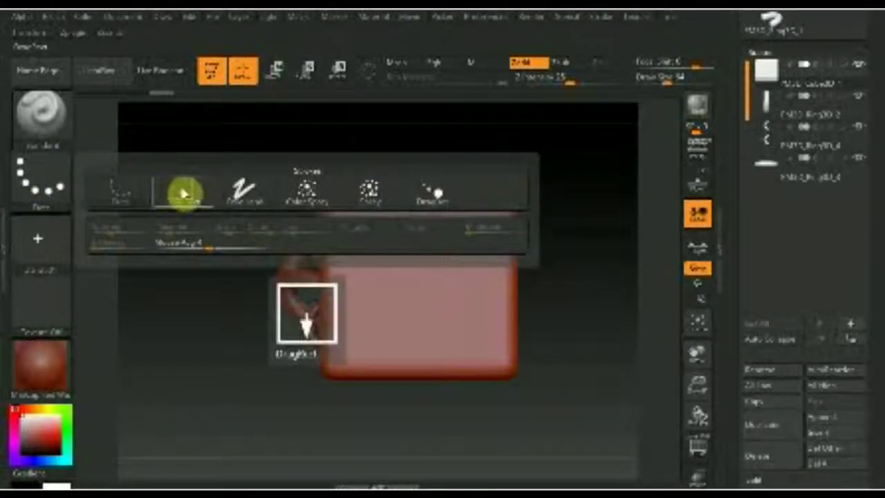
pyautogui.click(183, 192)
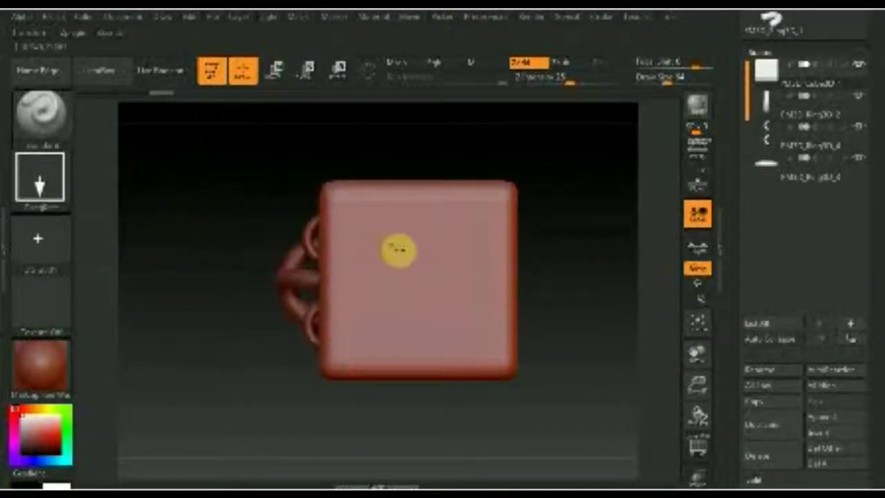
pyautogui.moveTo(410, 289); pyautogui.dragTo(434, 384)
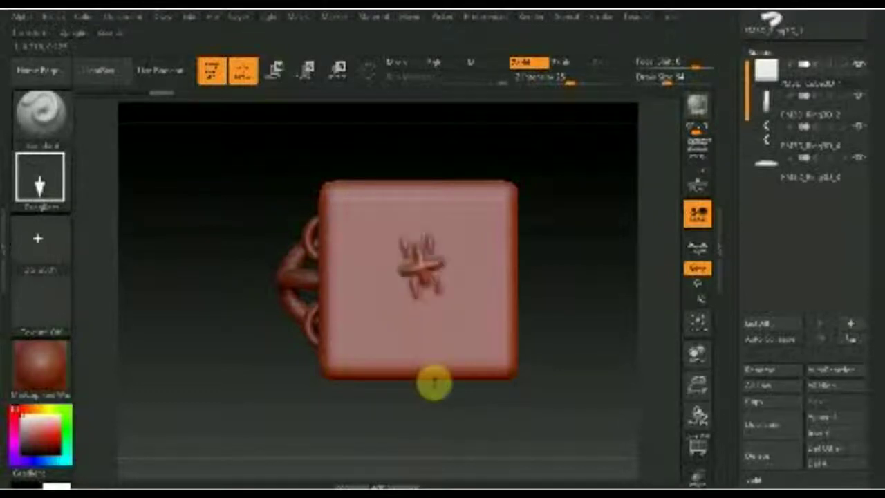
pyautogui.hotkey('ctrl', 'z')
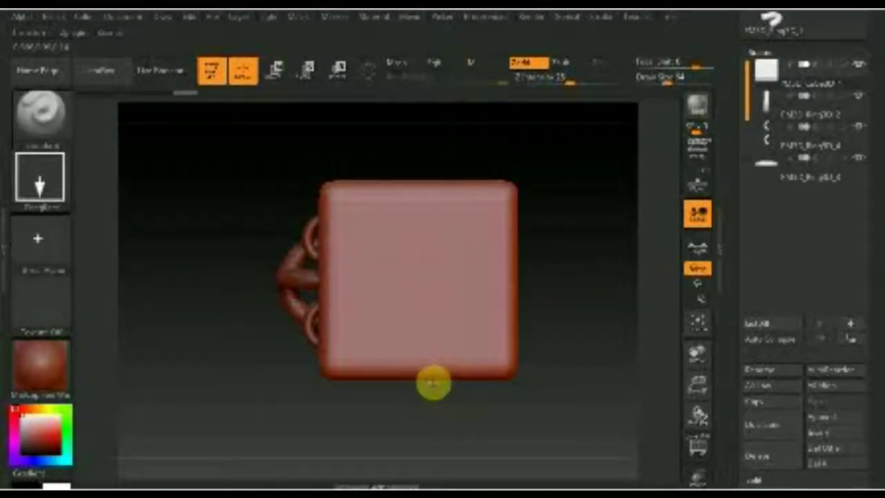
pyautogui.press('ctrl')
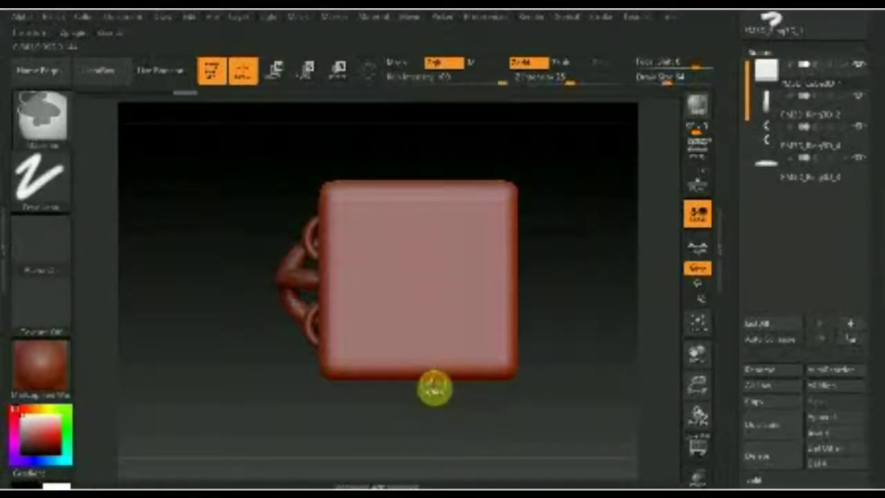
pyautogui.moveTo(415, 254)
pyautogui.mouseDown()
pyautogui.moveTo(428, 360)
pyautogui.moveTo(422, 432)
pyautogui.mouseUp()
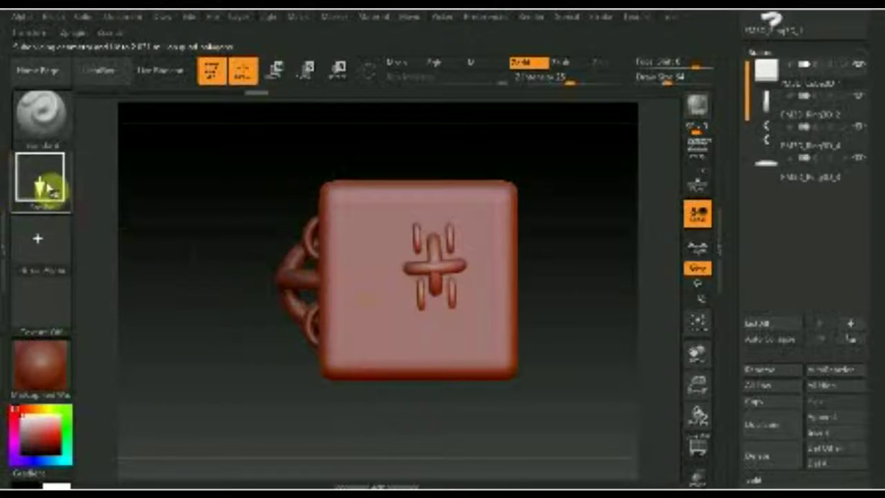
# Change the stroke to Dots and draw a vertical stitch line on the cube.
pyautogui.click(46, 186)
pyautogui.click(121, 194)
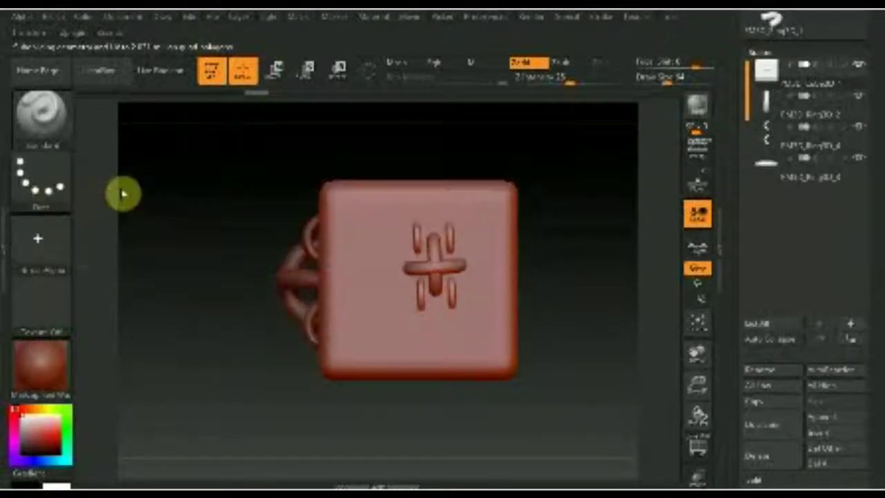
pyautogui.moveTo(374, 223); pyautogui.dragTo(369, 347)
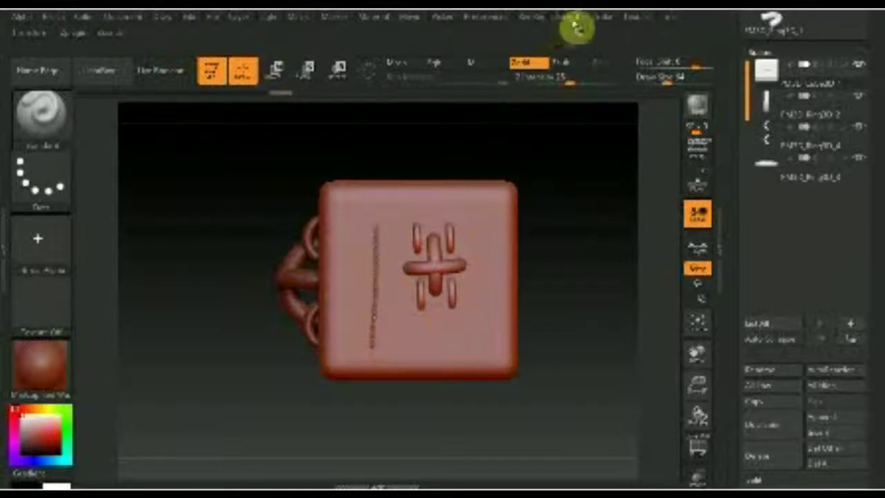
# Enable Lazy Mouse with an adjusted LazyRadius and draw another vertical stitch line.
pyautogui.click(602, 25)
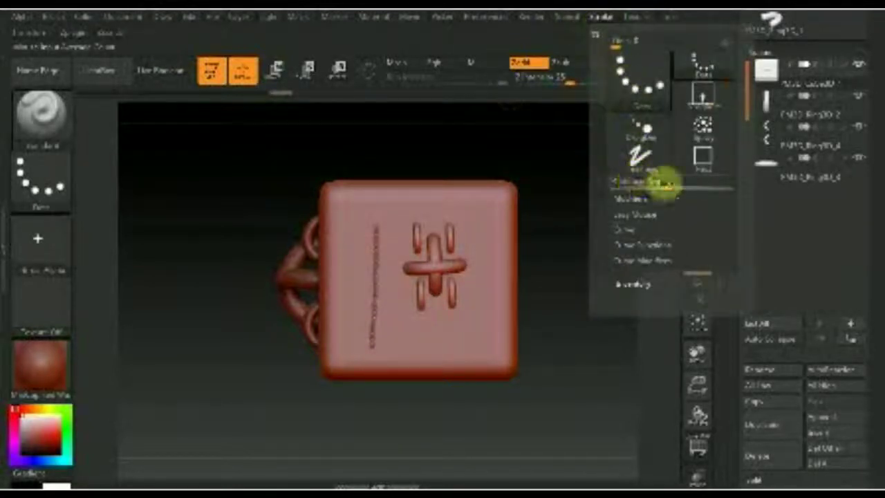
pyautogui.click(635, 217)
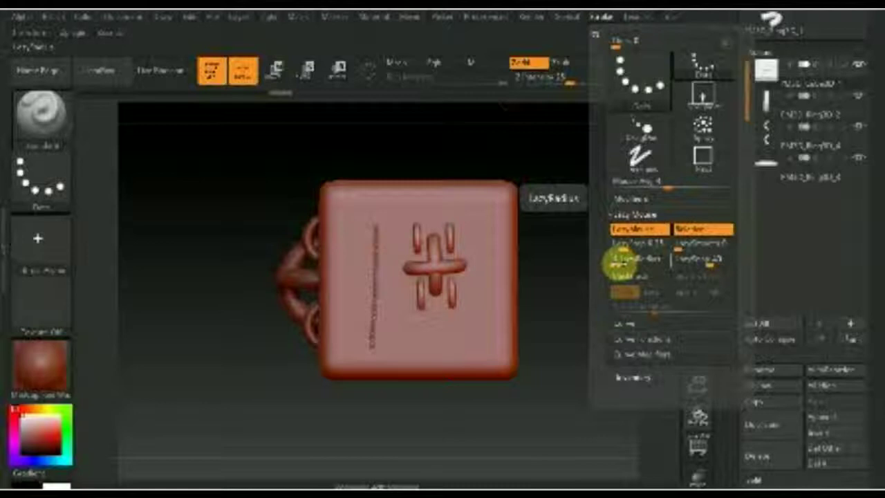
pyautogui.click(615, 263)
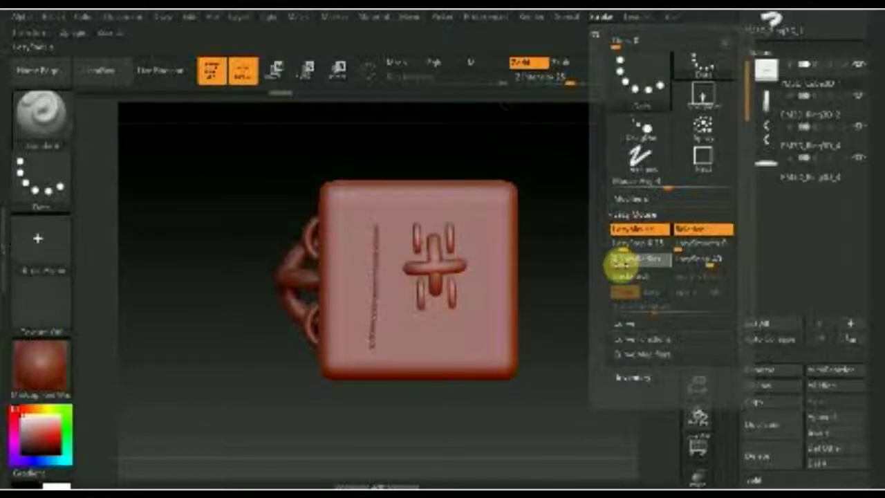
pyautogui.moveTo(488, 219); pyautogui.dragTo(488, 312)
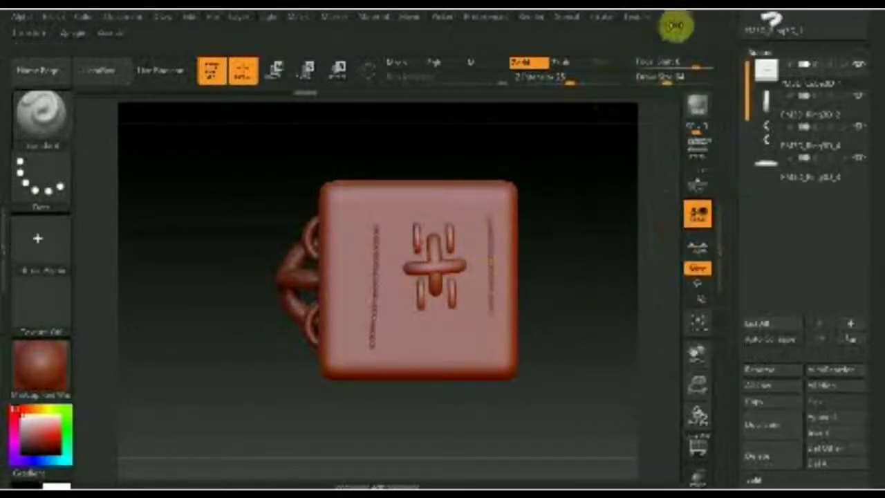
# Raise Draw Size near maximum and draw a C-shaped stitch trail on another cube face.
pyautogui.moveTo(671, 78); pyautogui.dragTo(697, 78)
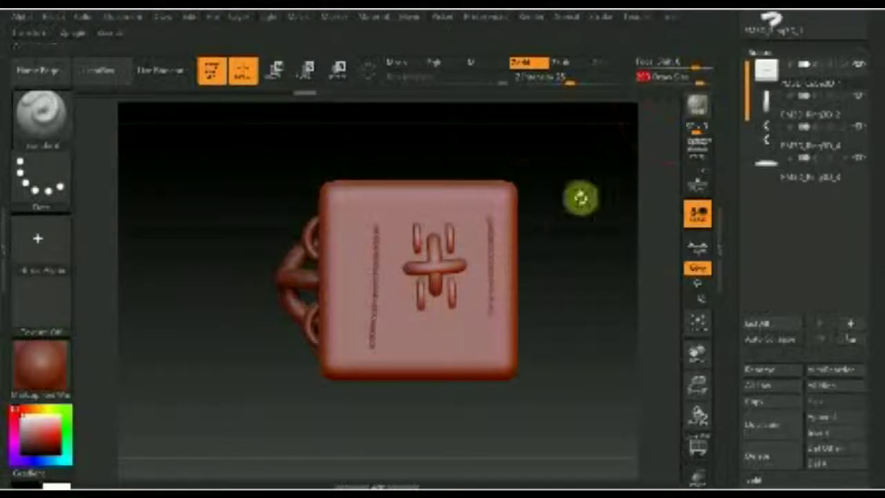
pyautogui.moveTo(479, 223)
pyautogui.mouseDown()
pyautogui.moveTo(430, 240)
pyautogui.moveTo(185, 251)
pyautogui.moveTo(529, 260)
pyautogui.moveTo(547, 277)
pyautogui.mouseUp()
pyautogui.moveTo(408, 224)
pyautogui.mouseDown()
pyautogui.moveTo(364, 221)
pyautogui.moveTo(312, 270)
pyautogui.moveTo(351, 320)
pyautogui.moveTo(394, 296)
pyautogui.mouseUp()
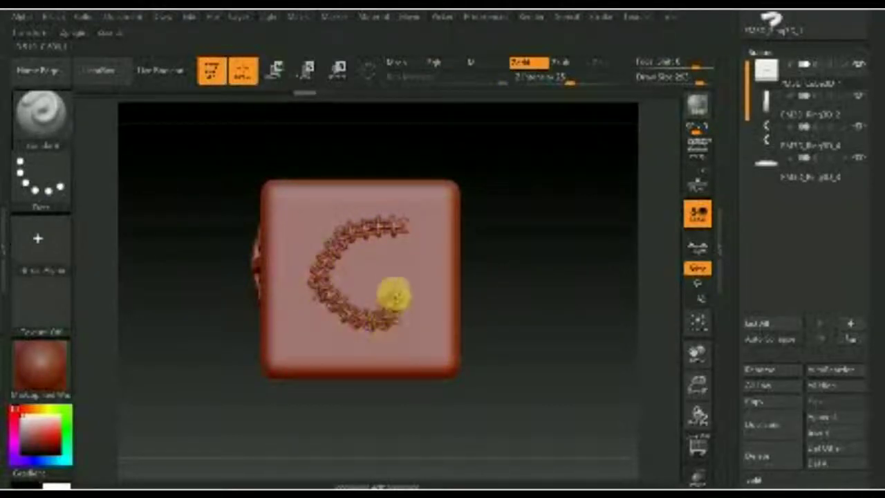
# Adjust Lazy Mouse LazyStep spacing and draw a stitch stroke across the C.
pyautogui.click(604, 21)
pyautogui.click(621, 245)
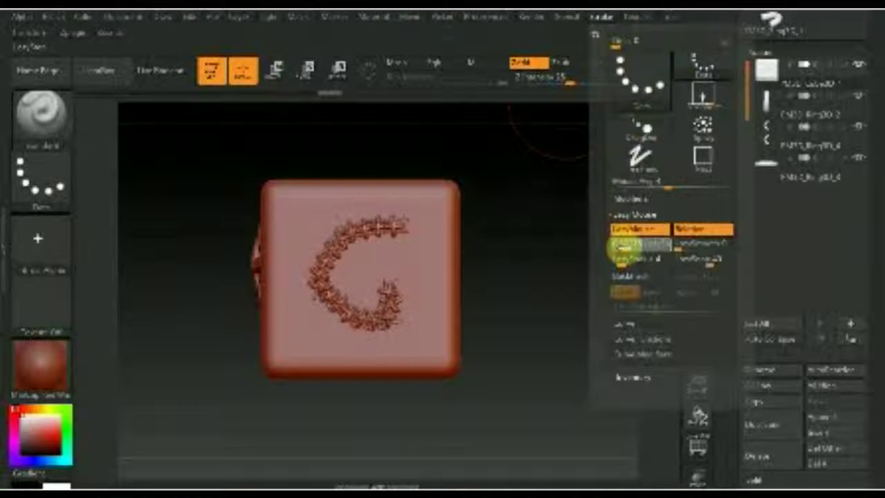
pyautogui.moveTo(438, 253)
pyautogui.mouseDown()
pyautogui.moveTo(426, 245)
pyautogui.moveTo(339, 269)
pyautogui.moveTo(293, 328)
pyautogui.moveTo(277, 310)
pyautogui.moveTo(290, 232)
pyautogui.moveTo(324, 192)
pyautogui.moveTo(401, 201)
pyautogui.moveTo(292, 185)
pyautogui.mouseUp()
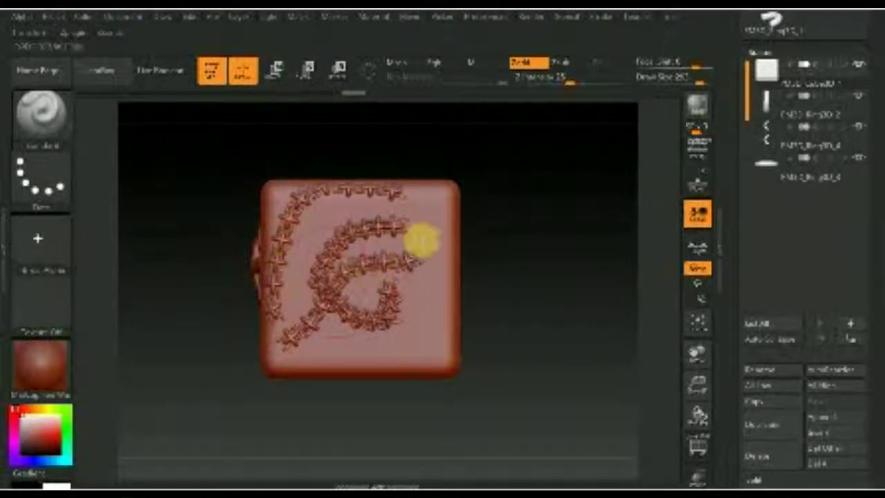
# Draw a stitched curve down the cube's right side and open the tool library.
pyautogui.click(608, 17)
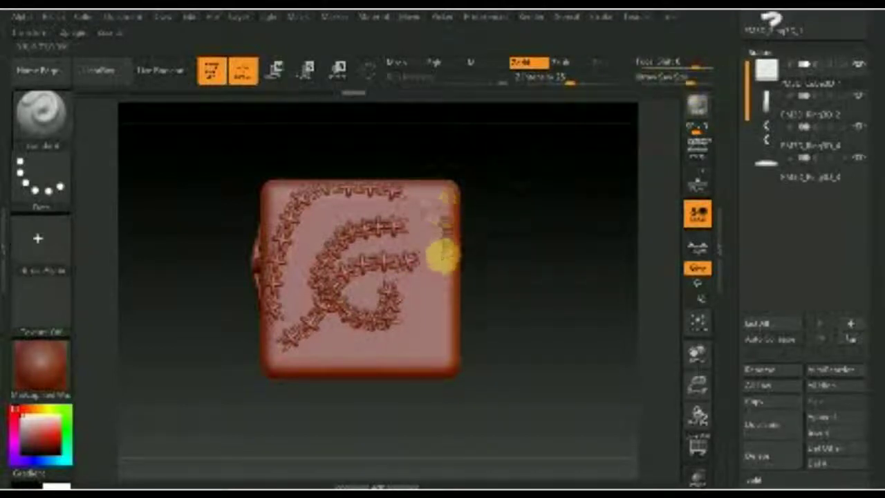
pyautogui.moveTo(443, 255); pyautogui.dragTo(391, 358)
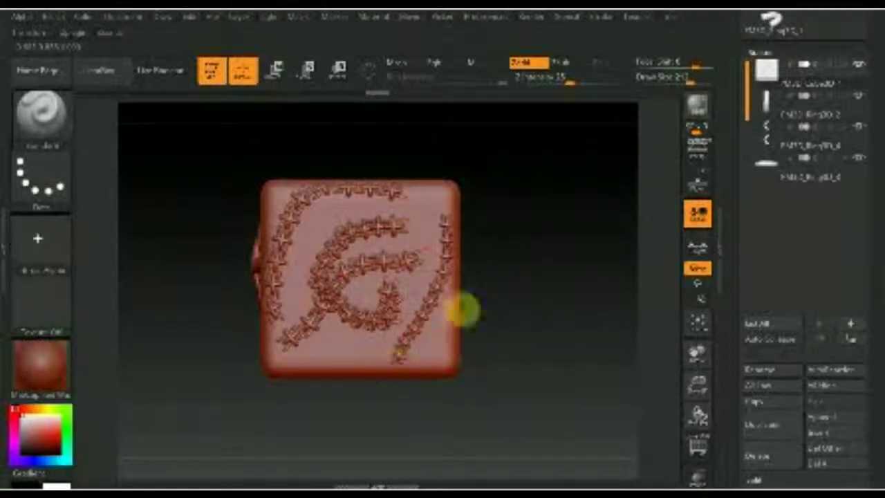
pyautogui.moveTo(871, 93); pyautogui.dragTo(863, 170)
pyautogui.click(778, 41)
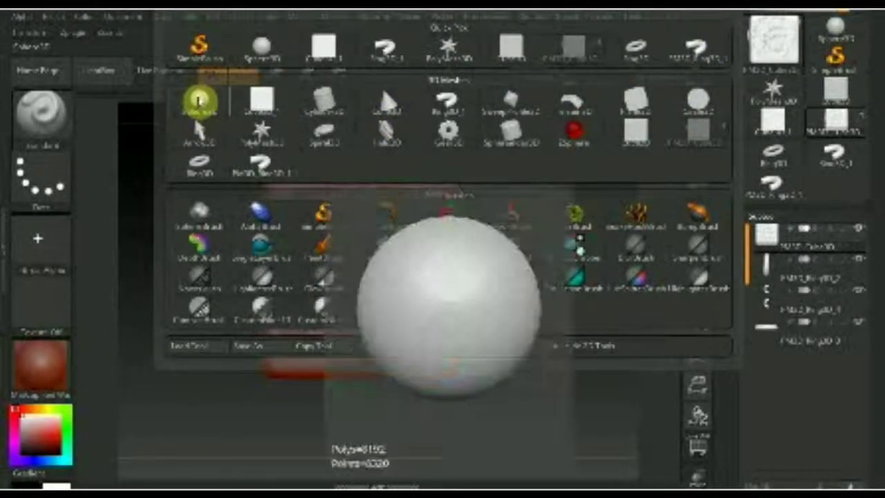
# Load Sphere3D, convert it to a PolyMesh3D and try subdividing it with Ctrl+D.
pyautogui.click(196, 103)
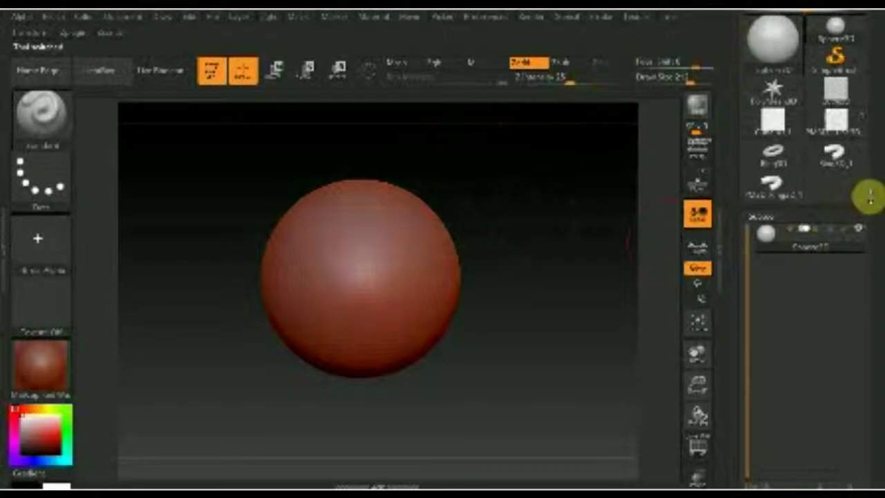
pyautogui.scroll(5, 869, 228)
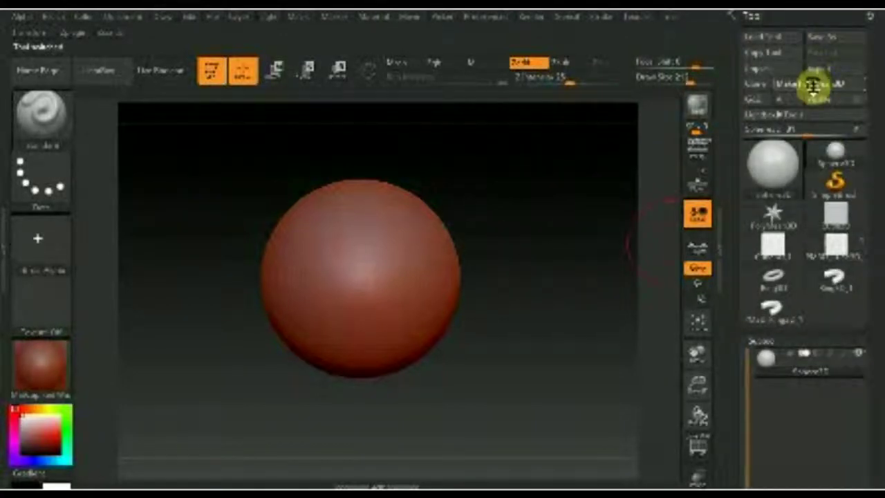
pyautogui.click(814, 85)
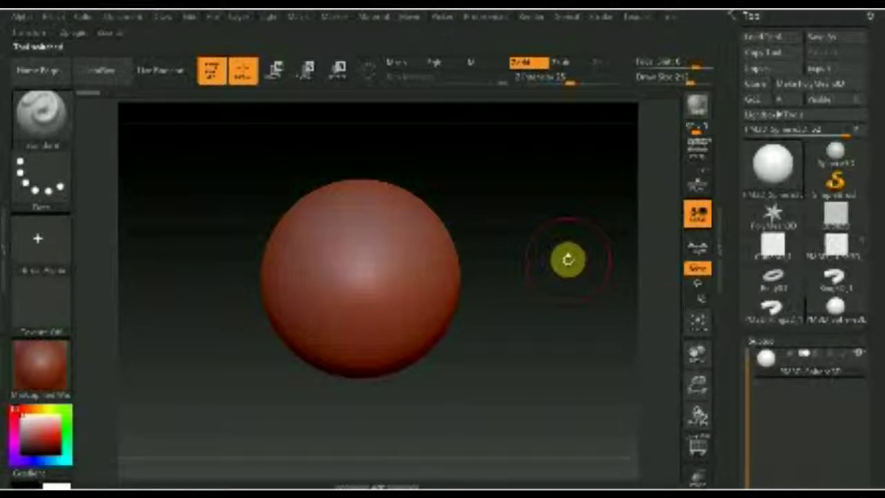
pyautogui.press('b')
pyautogui.press('m')
pyautogui.press('v')
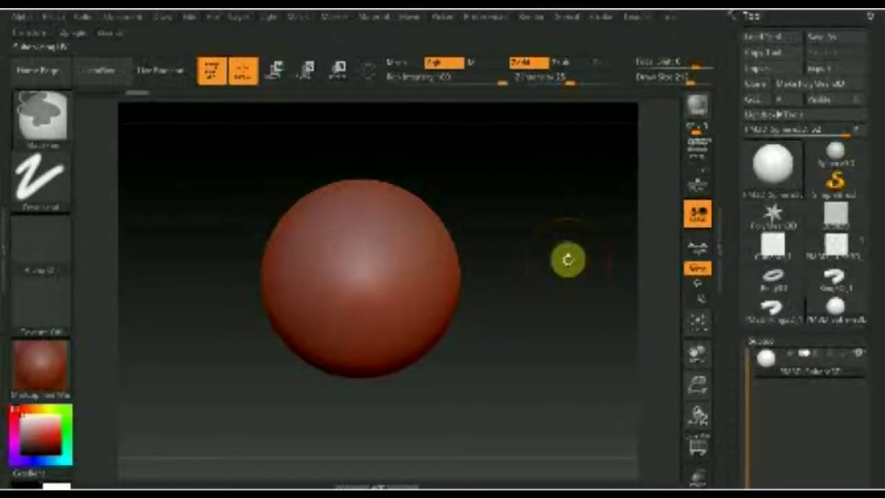
pyautogui.hotkey('ctrl', 'd')
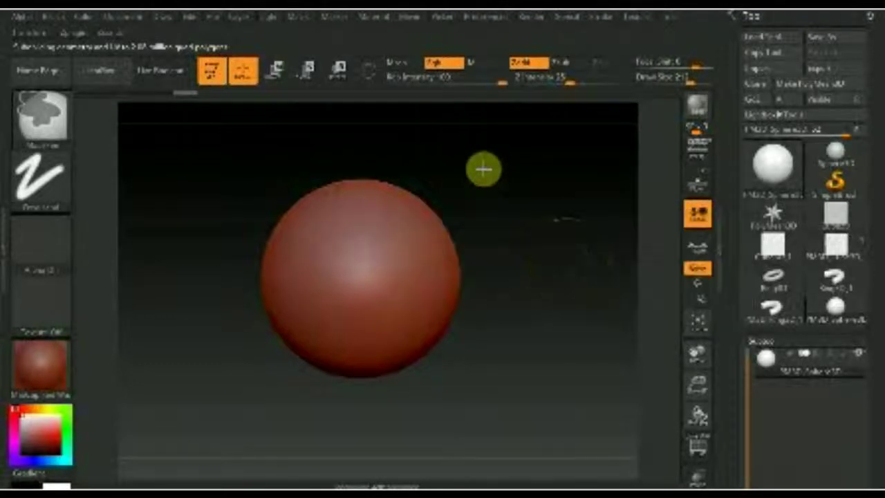
# Switch back to the stitch brush and draw a test stitch line across the sphere.
pyautogui.press('b')
pyautogui.press('s')
pyautogui.press('t')
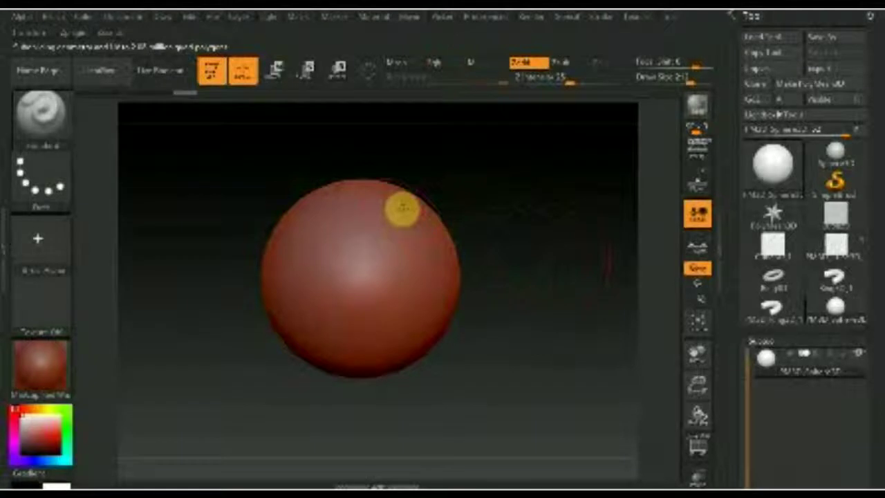
pyautogui.moveTo(394, 223); pyautogui.dragTo(298, 359)
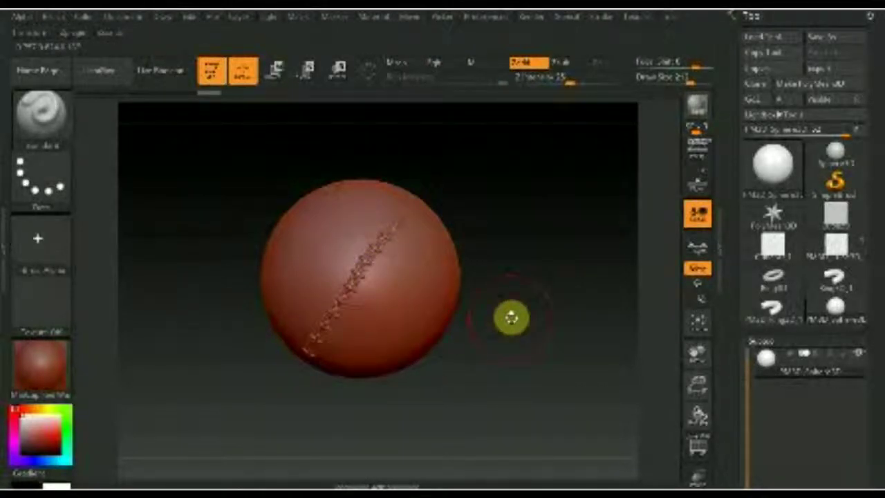
pyautogui.press('b')
pyautogui.press('c')
pyautogui.press('b')
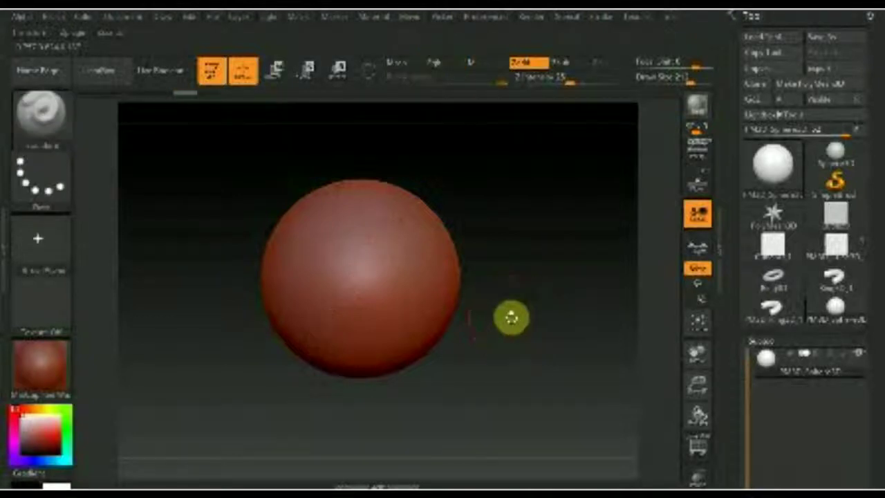
# Give the sphere a white material, then replace it with a grey MatCap.
pyautogui.click(51, 373)
pyautogui.moveTo(401, 246)
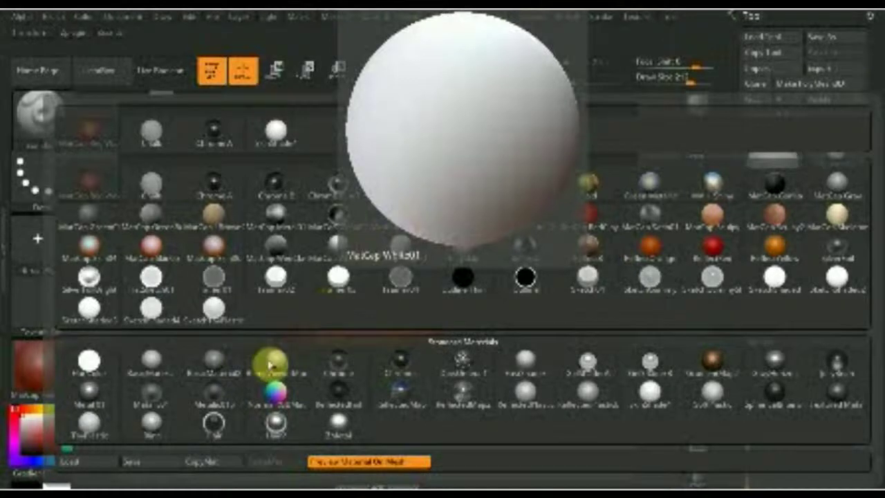
pyautogui.click(152, 362)
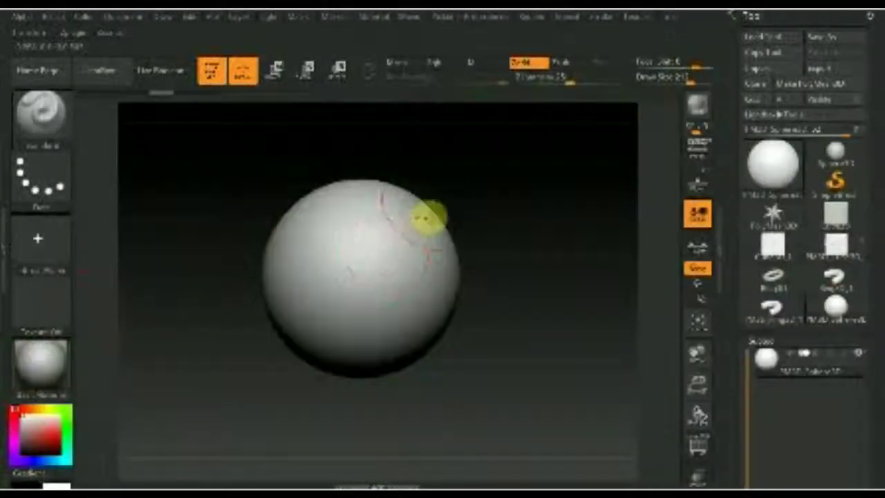
pyautogui.click(45, 380)
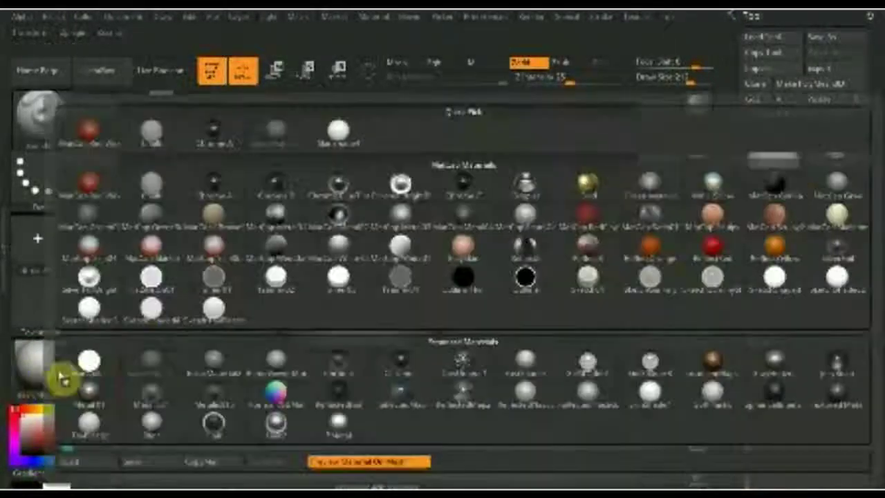
pyautogui.click(215, 363)
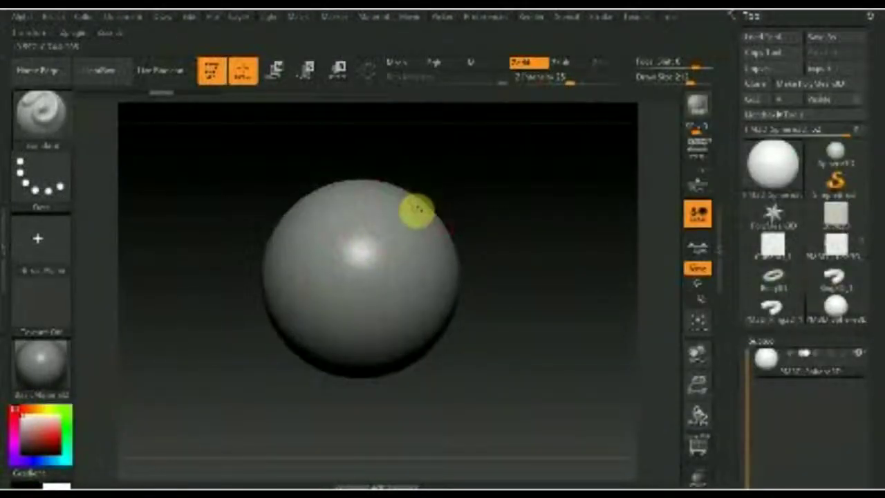
# Stitch three diagonal strokes forming an X on the sphere and rotate to inspect.
pyautogui.moveTo(370, 253); pyautogui.dragTo(294, 347)
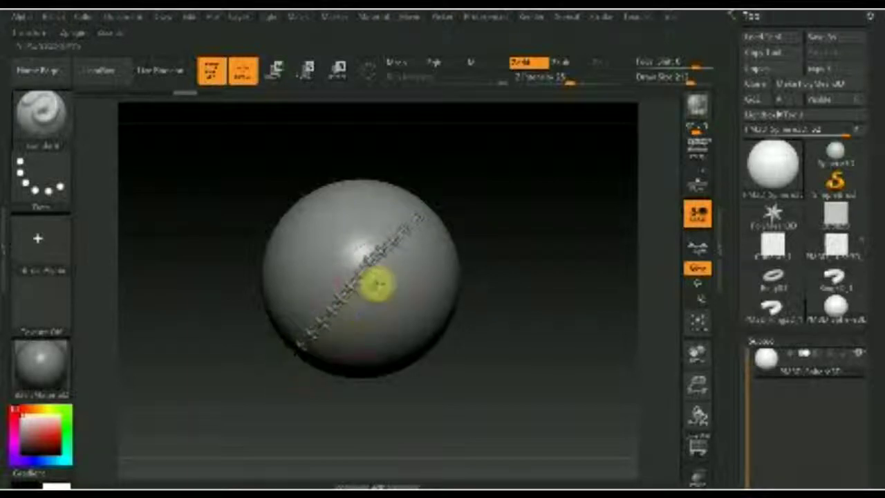
pyautogui.moveTo(382, 289); pyautogui.dragTo(423, 337)
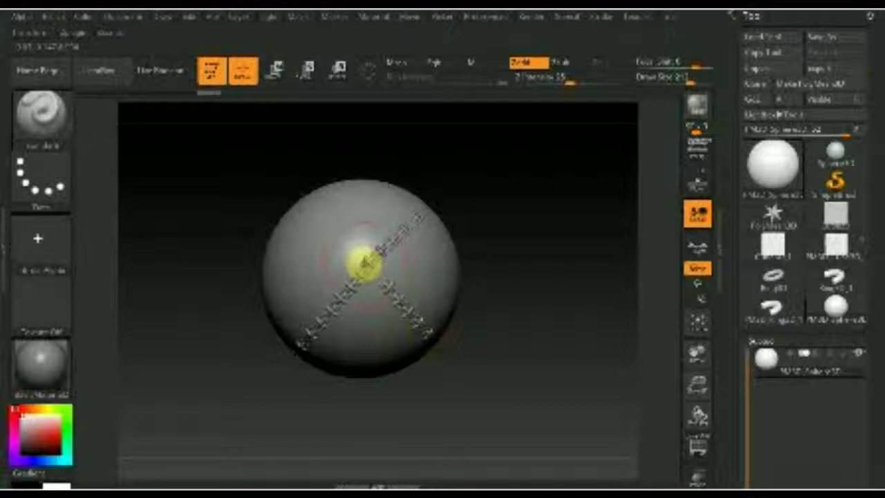
pyautogui.moveTo(283, 209); pyautogui.dragTo(339, 253)
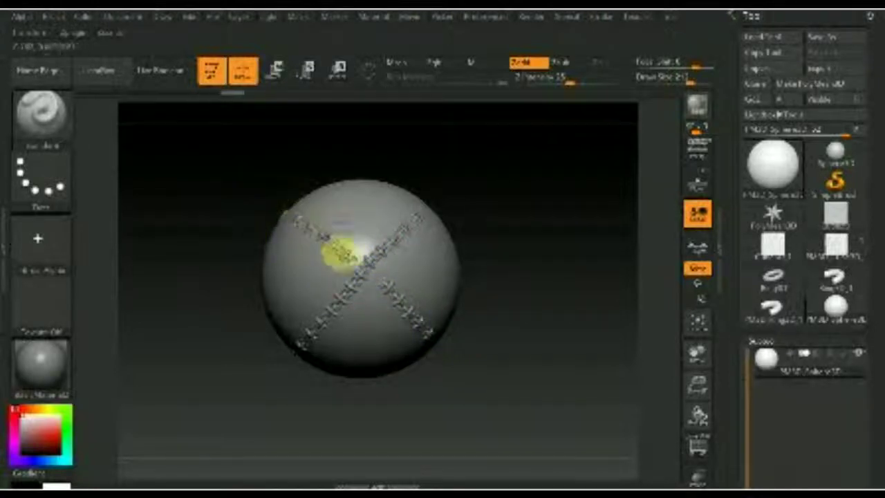
pyautogui.moveTo(522, 283)
pyautogui.mouseDown()
pyautogui.moveTo(528, 286)
pyautogui.moveTo(516, 287)
pyautogui.mouseUp()
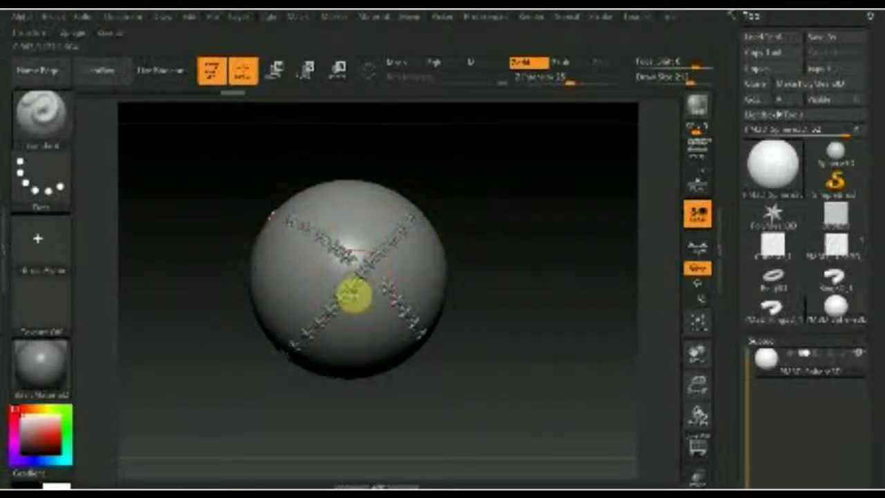
pyautogui.moveTo(477, 268)
pyautogui.mouseDown()
pyautogui.moveTo(507, 269)
pyautogui.moveTo(510, 257)
pyautogui.mouseUp()
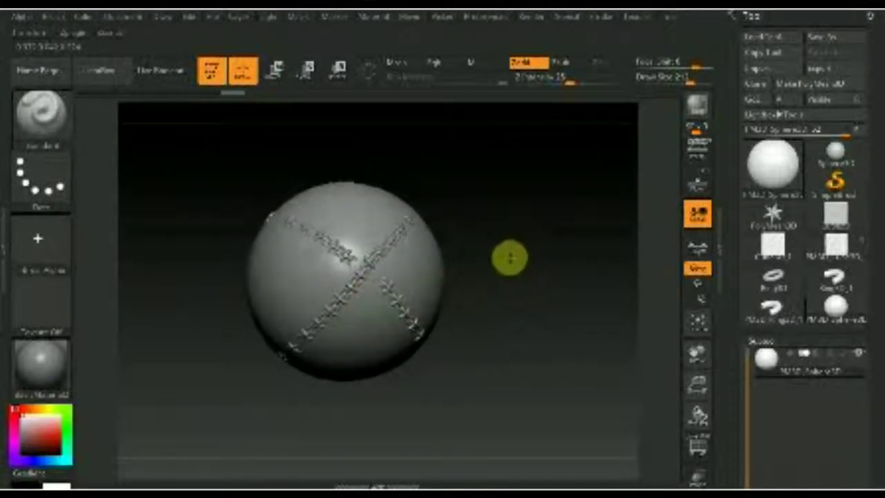
# Save the stitch brush as a .zbp preset file on the Desktop.
pyautogui.click(58, 20)
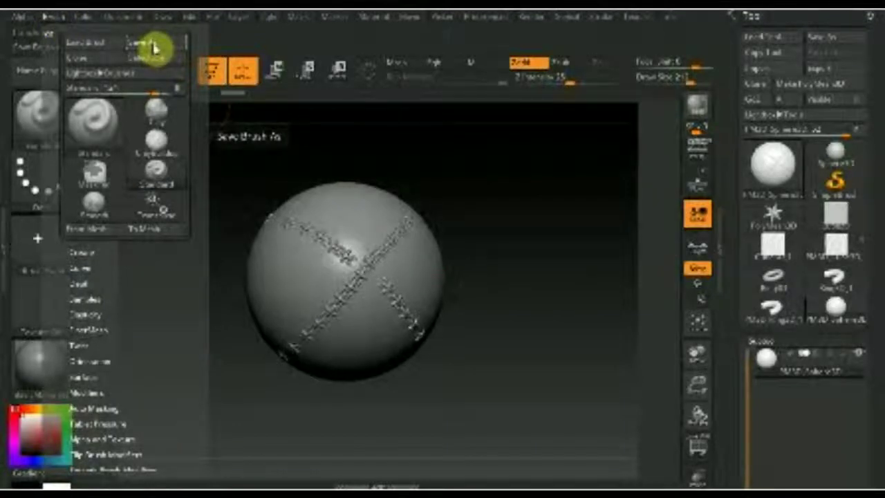
pyautogui.click(147, 43)
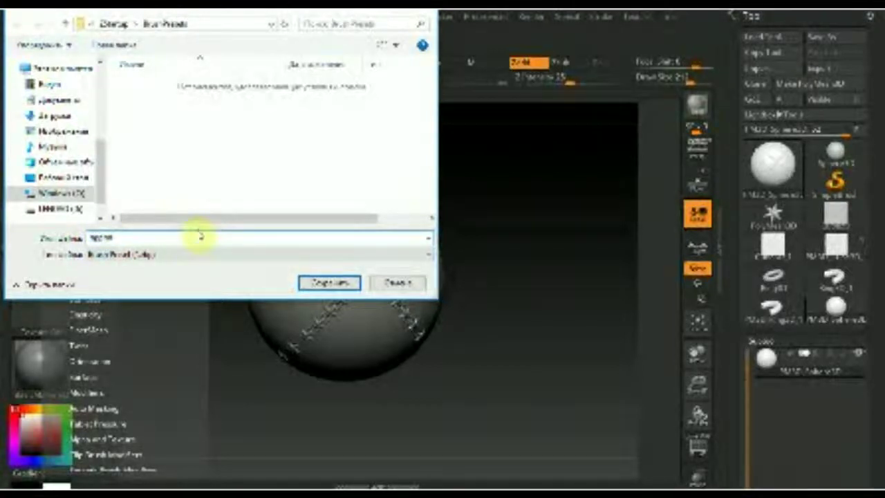
pyautogui.click(75, 177)
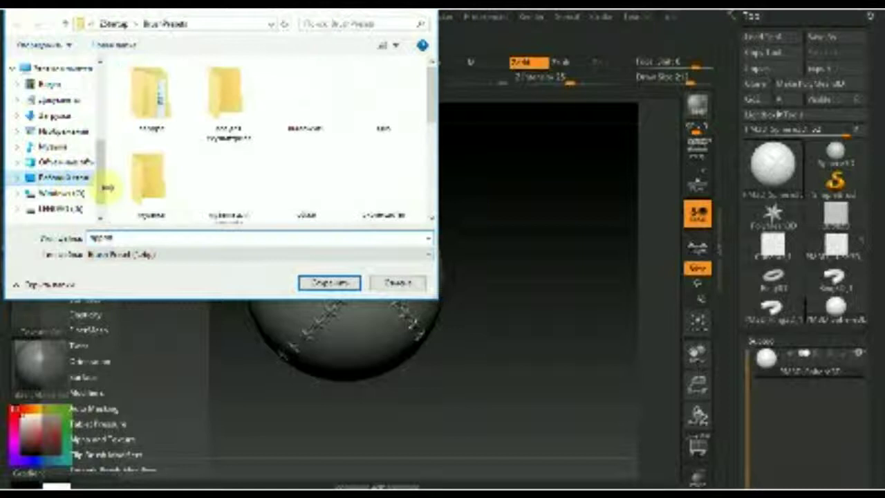
pyautogui.click(327, 283)
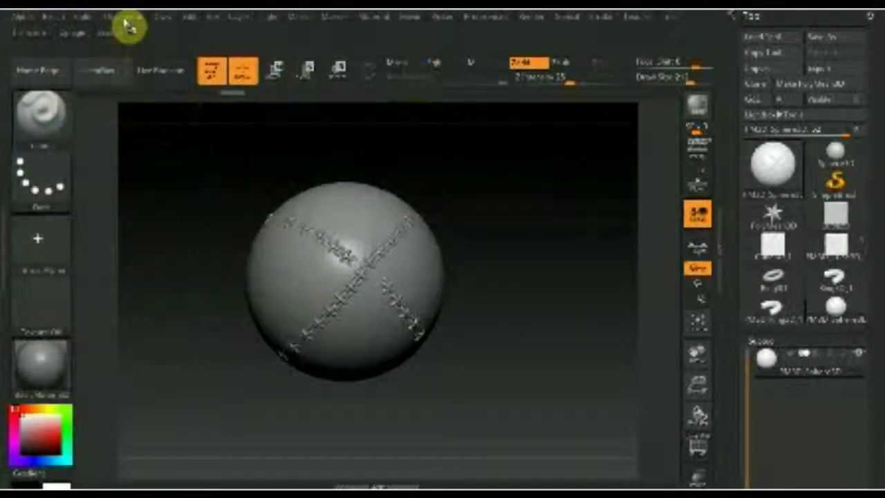
# Export the canvas from Document > Export as a Photoshop (*.PSD) image.
pyautogui.click(126, 20)
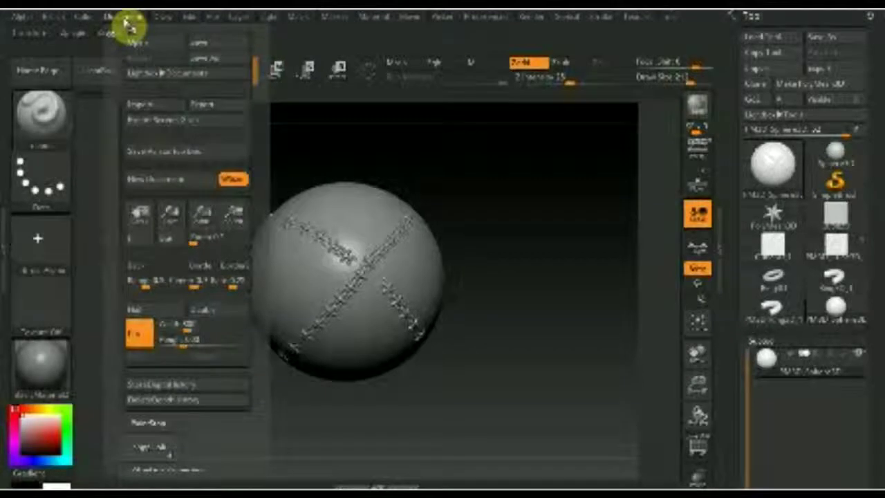
pyautogui.click(211, 107)
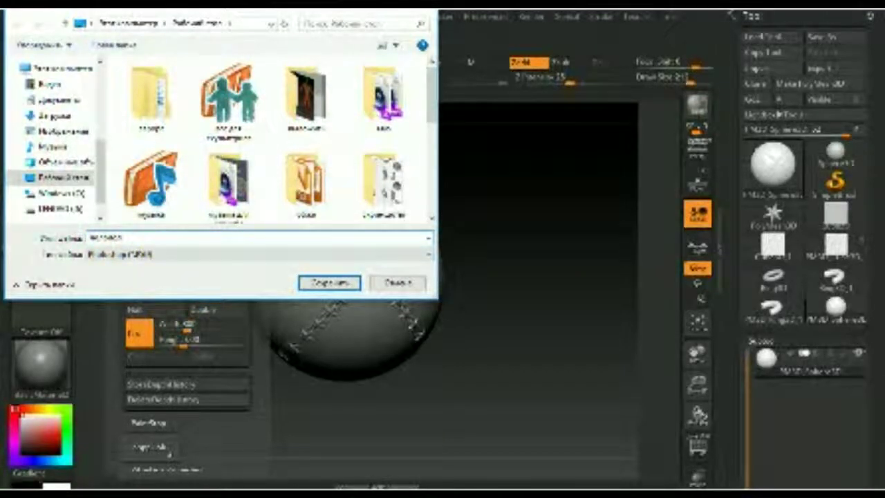
pyautogui.click(329, 283)
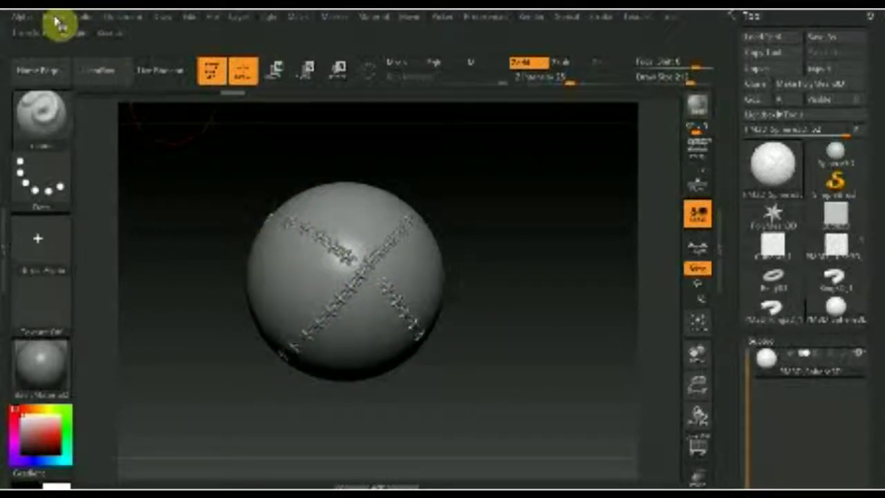
# Unlock the document proportions, enter a smaller width and height, and resize the canvas.
pyautogui.click(122, 18)
pyautogui.click(140, 330)
pyautogui.click(141, 334)
pyautogui.click(168, 325)
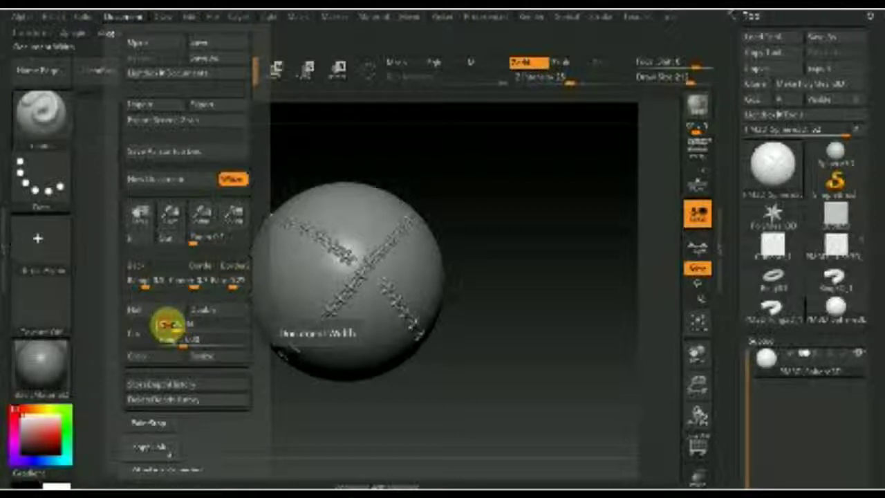
pyautogui.click(163, 341)
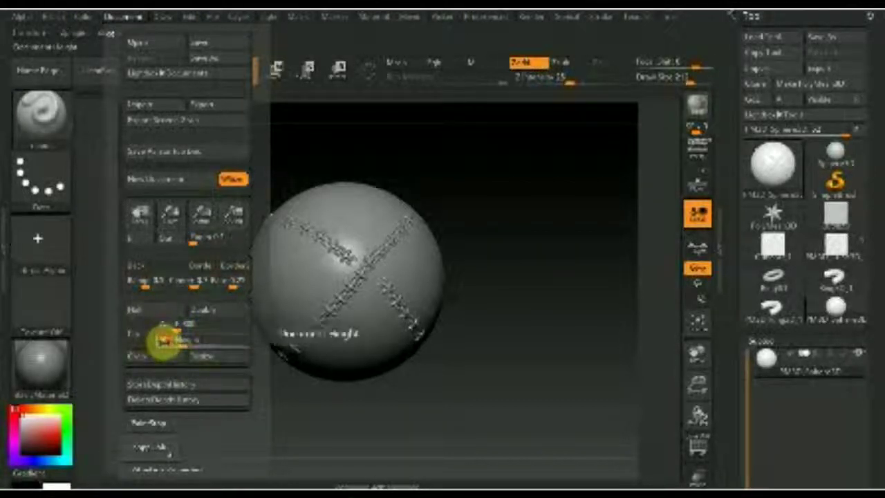
pyautogui.press('d')
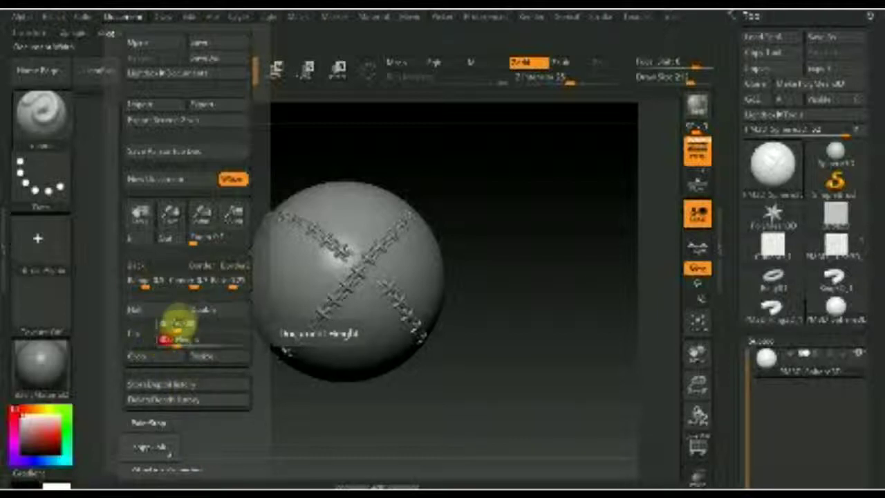
pyautogui.click(205, 359)
pyautogui.click(457, 280)
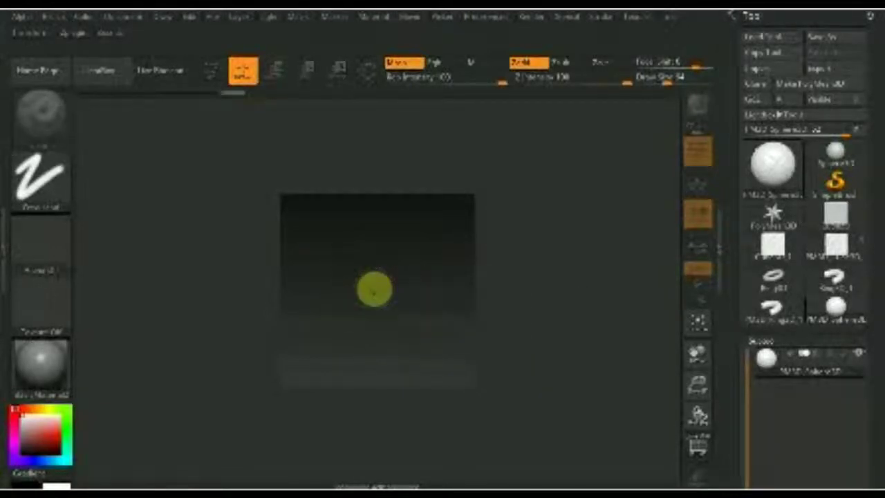
# Draw a new sphere filling the canvas, enter Edit mode, and stitch an X across it.
pyautogui.moveTo(374, 289); pyautogui.dragTo(377, 330)
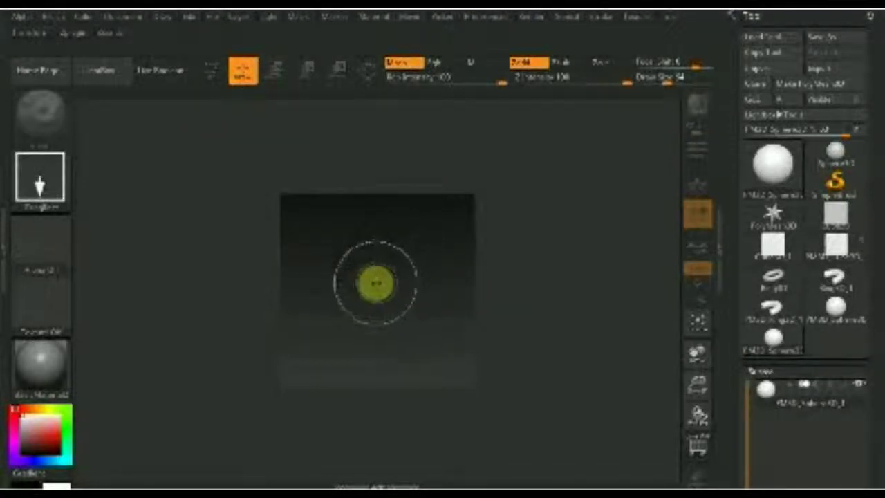
pyautogui.moveTo(377, 295); pyautogui.dragTo(377, 366)
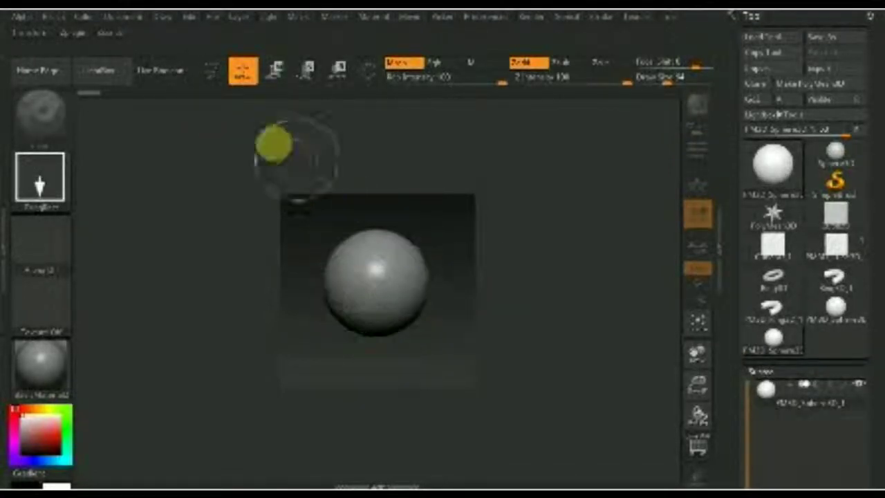
pyautogui.click(215, 72)
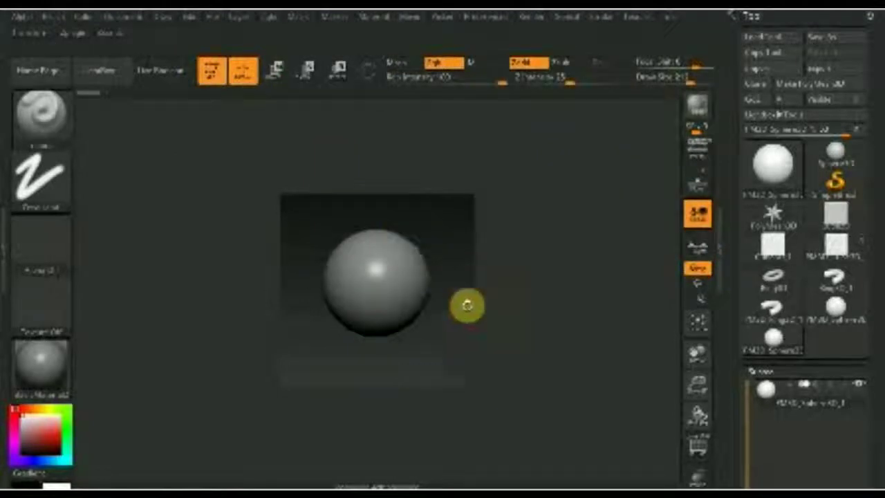
pyautogui.moveTo(427, 314)
pyautogui.mouseDown()
pyautogui.moveTo(322, 315)
pyautogui.moveTo(305, 325)
pyautogui.mouseUp()
pyautogui.moveTo(450, 330)
pyautogui.mouseDown()
pyautogui.moveTo(444, 316)
pyautogui.moveTo(449, 381)
pyautogui.moveTo(458, 352)
pyautogui.moveTo(405, 348)
pyautogui.moveTo(570, 244)
pyautogui.mouseUp()
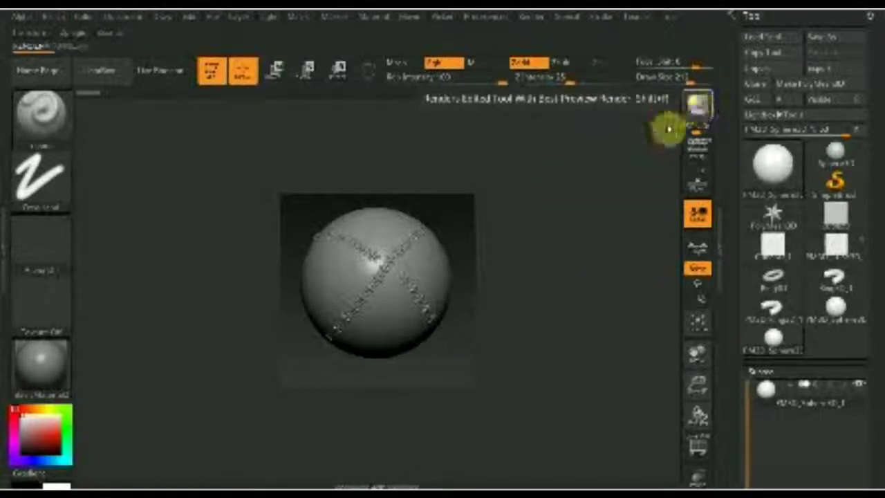
# Render the X-stitched sphere with BPR, then pick an item from the Texture picker.
pyautogui.click(696, 104)
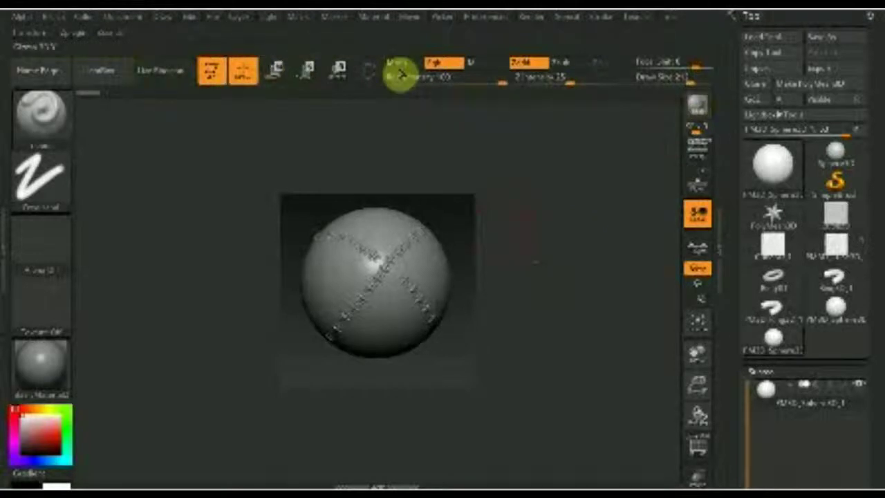
pyautogui.click(49, 252)
pyautogui.click(430, 220)
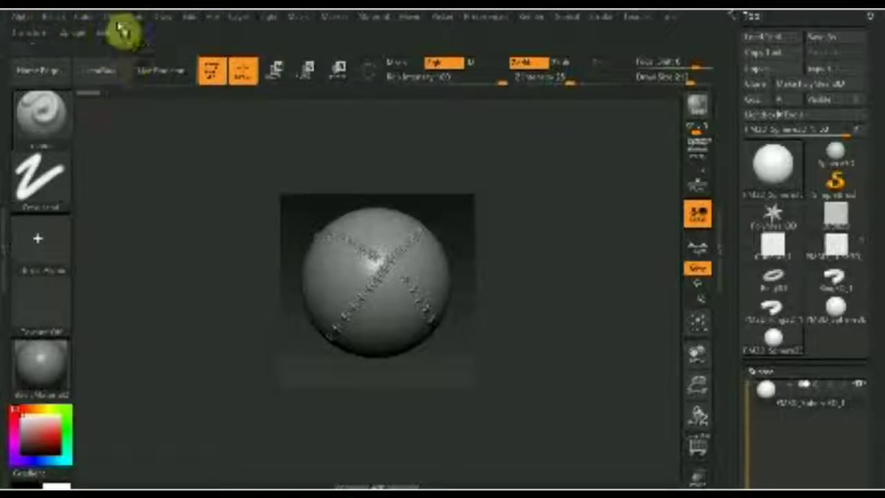
# Export the rendered document to the desktop as a Photoshop PSD file.
pyautogui.click(123, 18)
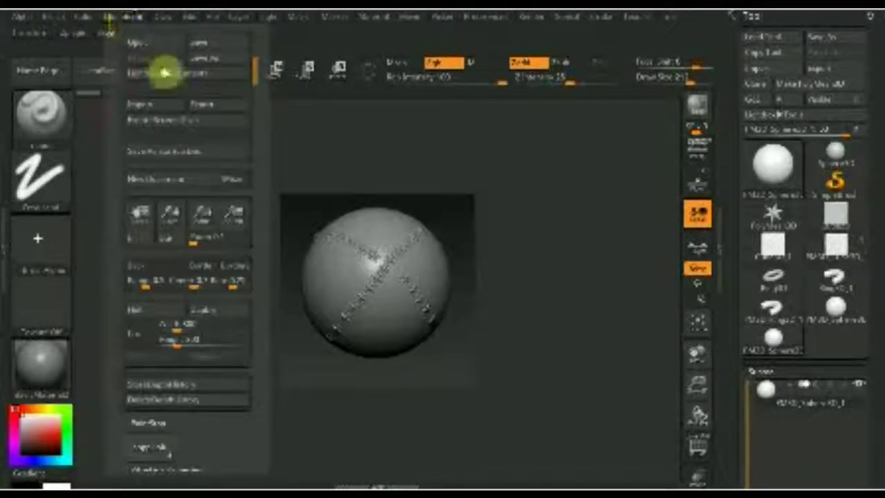
pyautogui.click(202, 108)
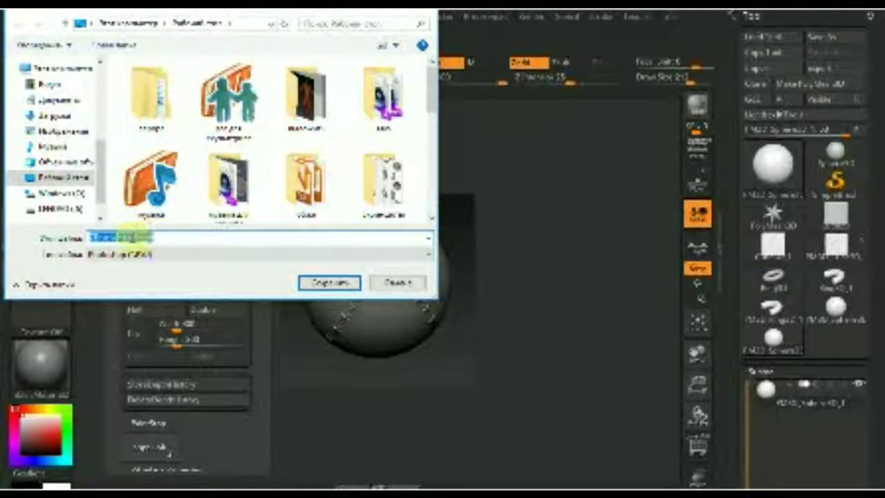
pyautogui.click(333, 284)
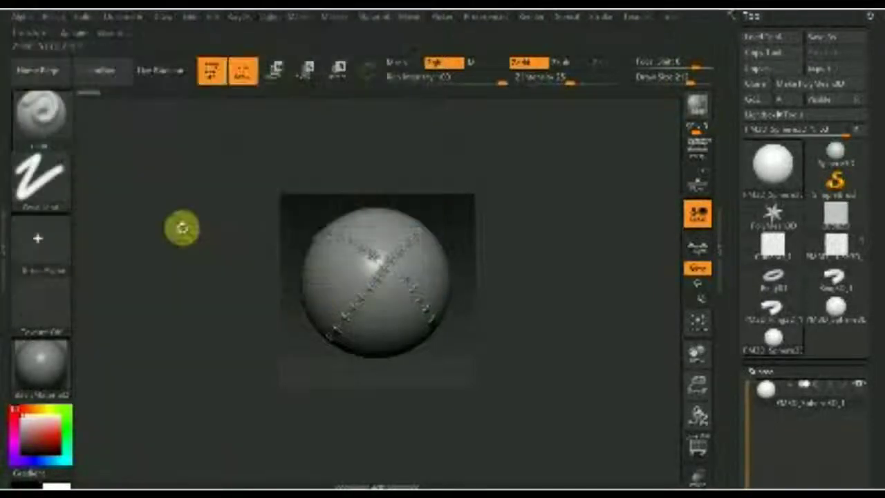
# Load the brush preset file from the desktop with Brush > Load Brush.
pyautogui.click(54, 21)
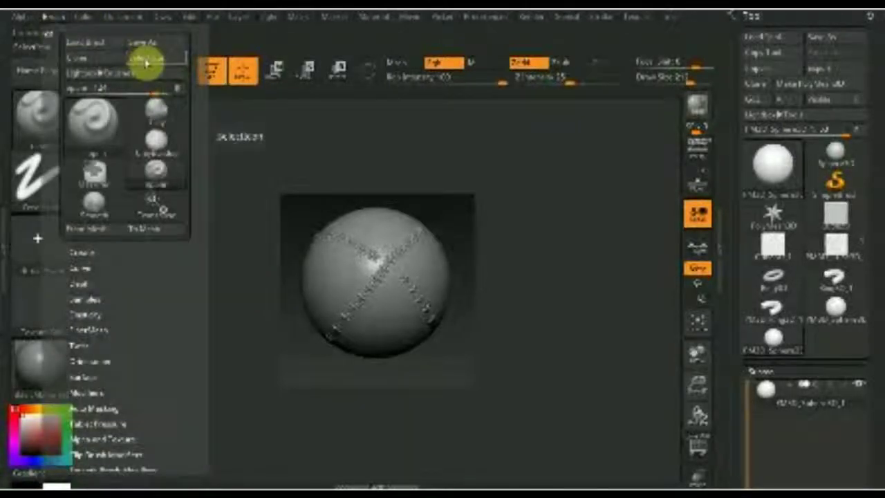
pyautogui.click(147, 62)
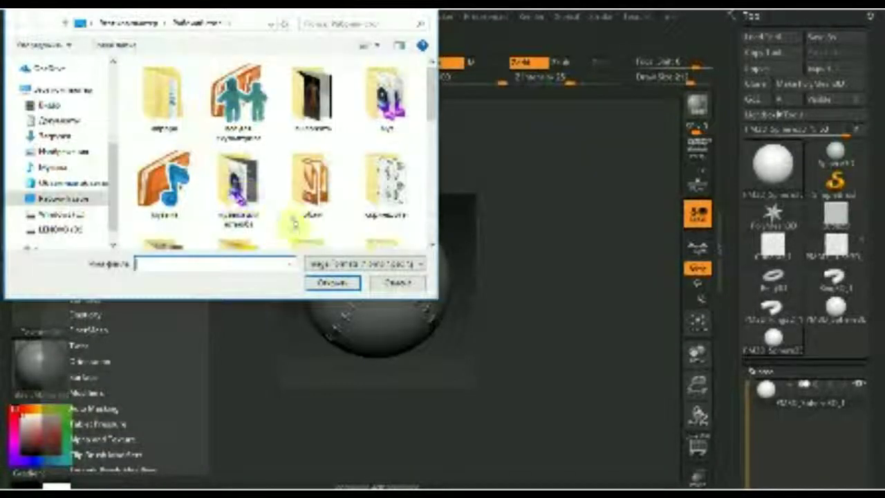
pyautogui.scroll(-1, 303, 208)
pyautogui.scroll(-1, 303, 207)
pyautogui.scroll(-1, 306, 204)
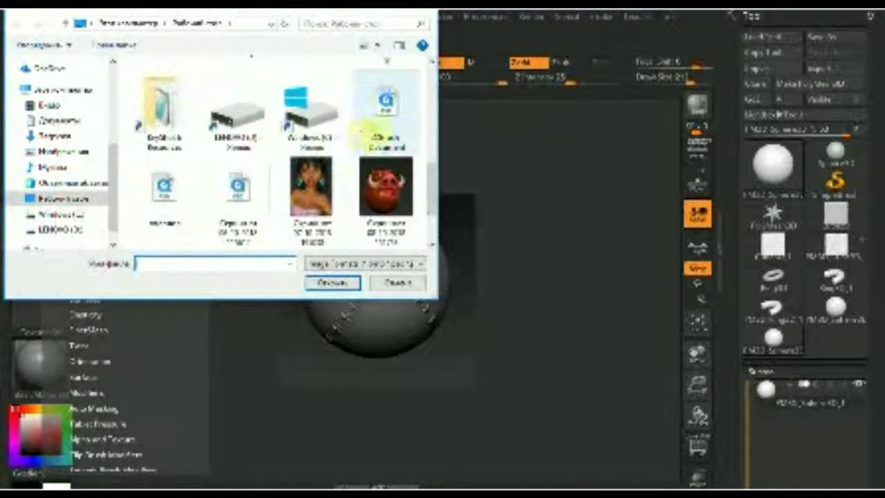
pyautogui.click(166, 194)
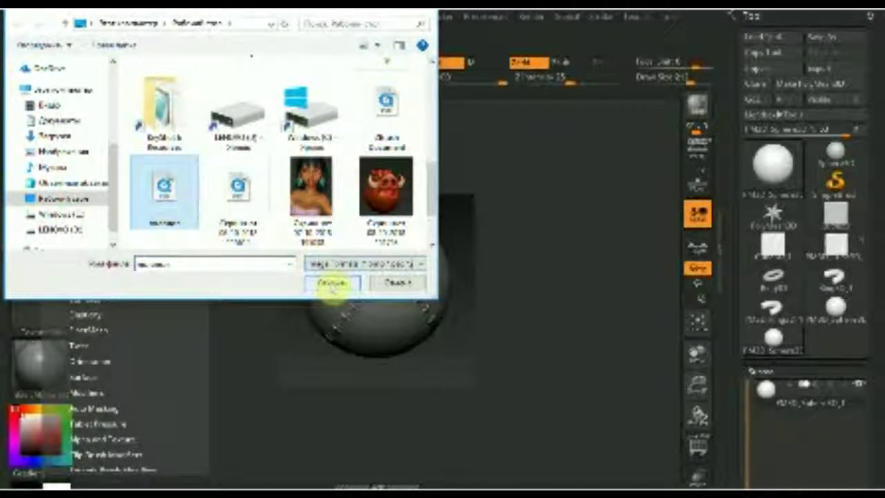
pyautogui.scroll(-1, 291, 221)
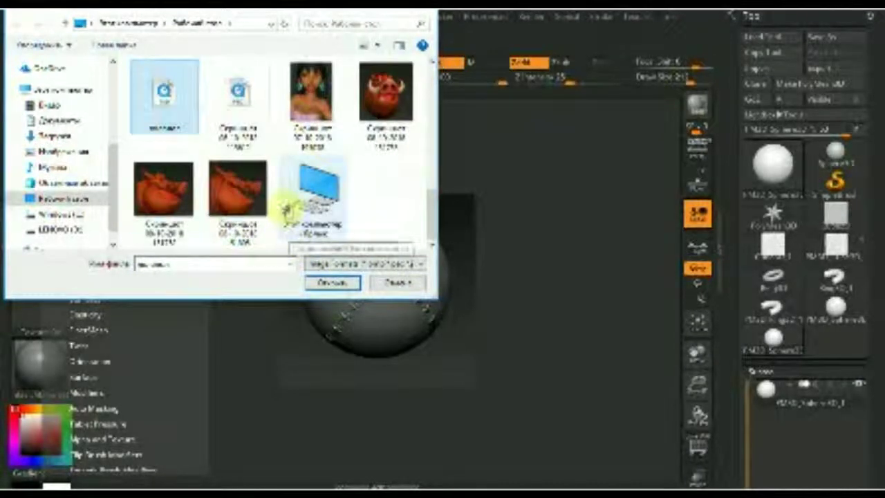
pyautogui.click(334, 283)
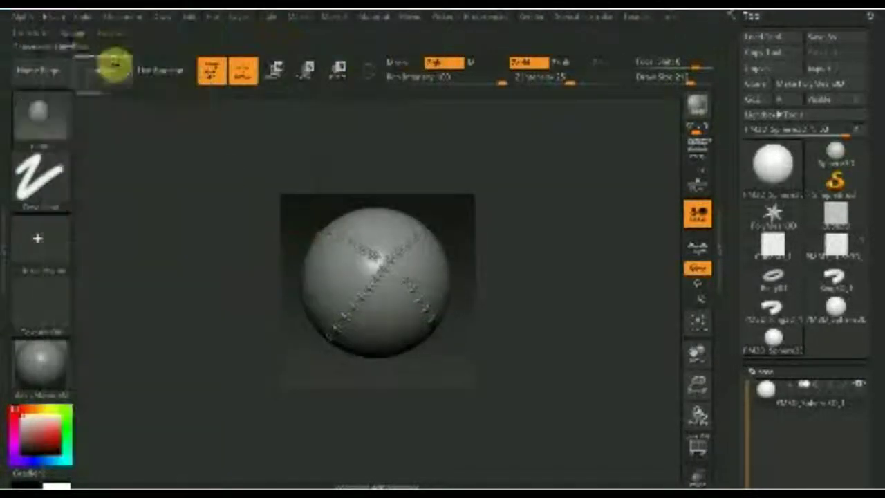
pyautogui.click(57, 21)
pyautogui.click(83, 15)
pyautogui.click(58, 18)
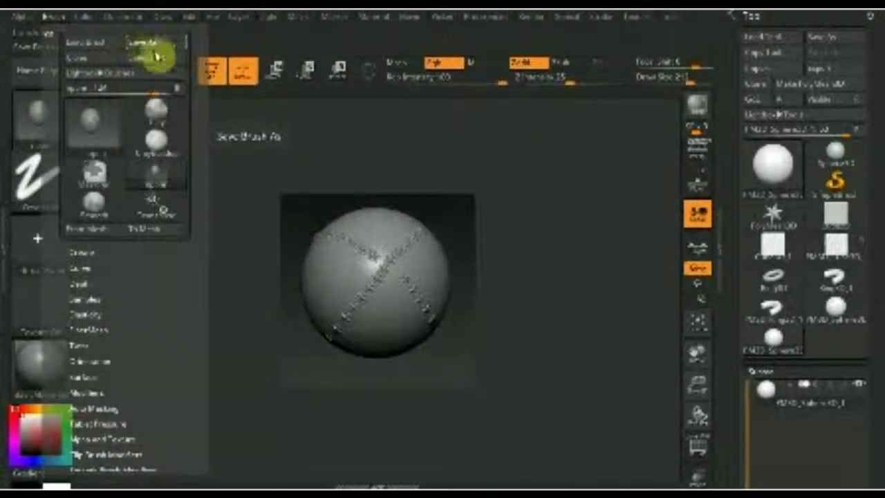
# Save the current brush over the existing .zbp preset on the desktop, confirming the replacement.
pyautogui.click(155, 57)
pyautogui.scroll(-3, 270, 173)
pyautogui.scroll(-3, 292, 174)
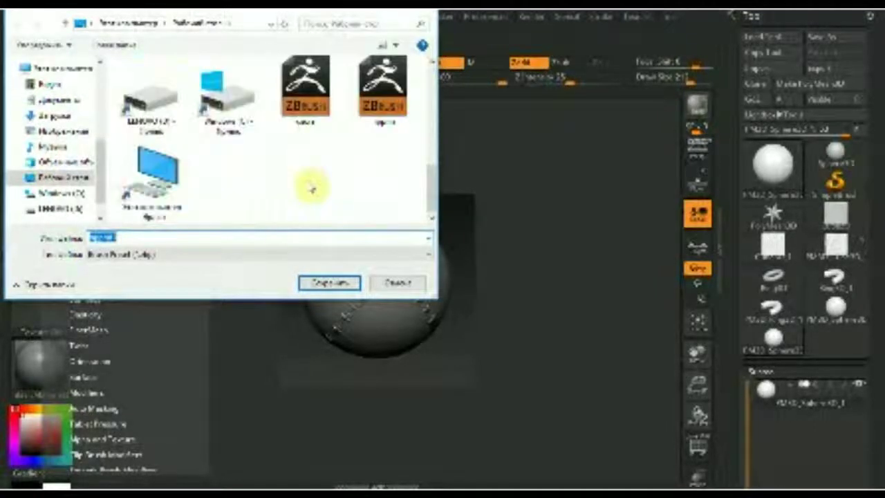
pyautogui.click(373, 111)
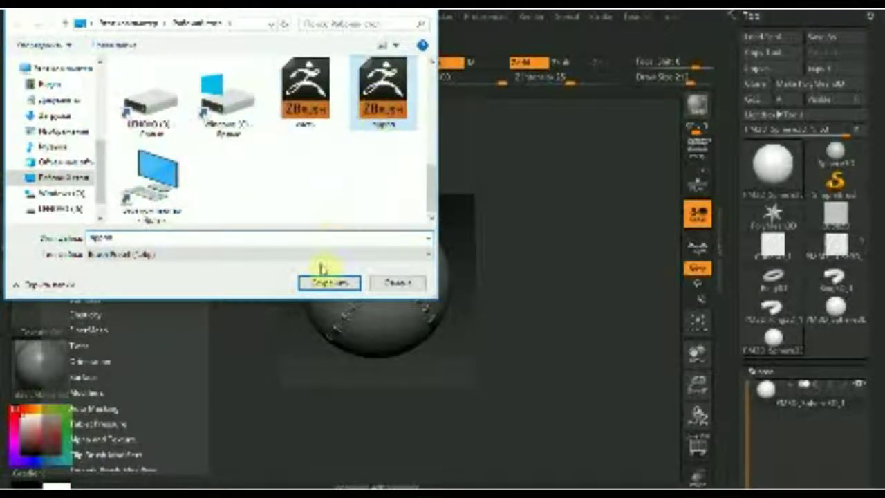
pyautogui.click(326, 284)
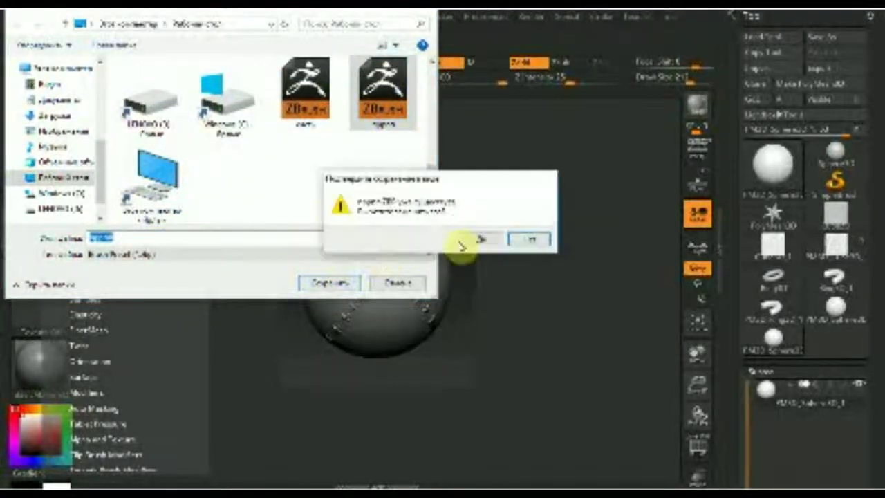
pyautogui.click(476, 242)
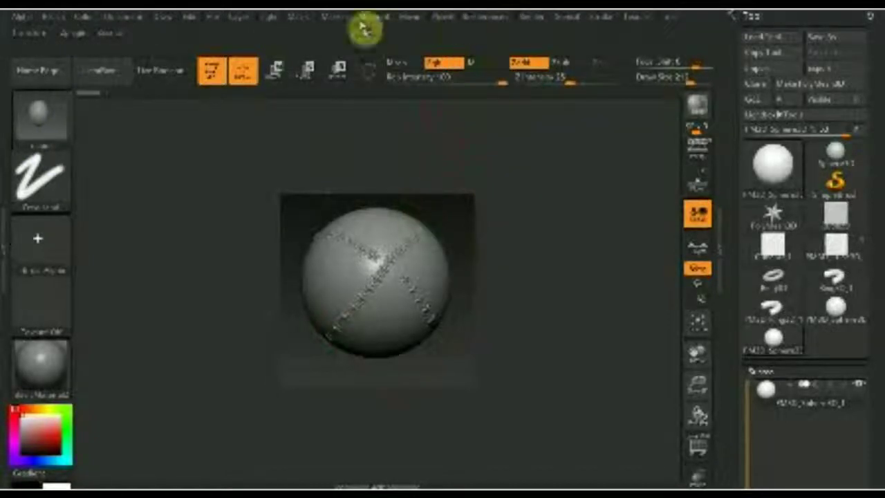
# Reinitialize ZBrush to its defaults with Preferences > Init ZBrush.
pyautogui.click(491, 22)
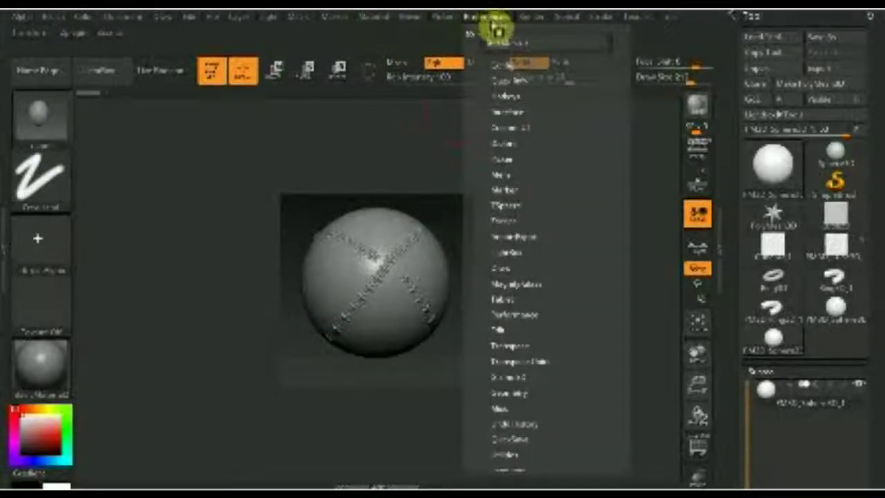
pyautogui.click(501, 47)
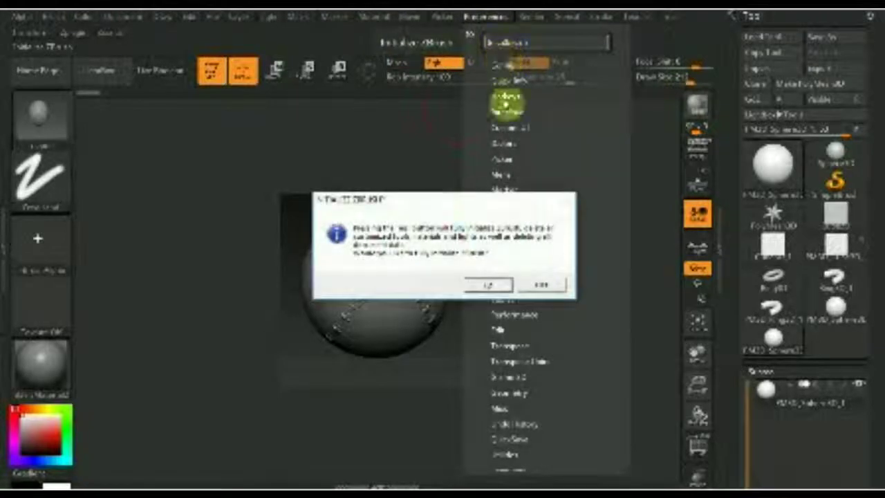
pyautogui.click(496, 289)
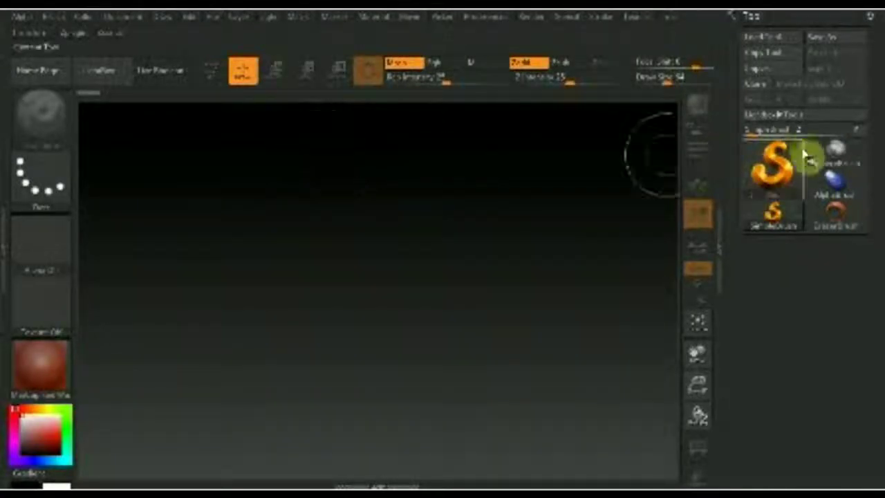
# Draw a Sphere3D on the canvas, enter Edit mode, and convert it to a PM3D_Sphere3D polymesh.
pyautogui.click(774, 169)
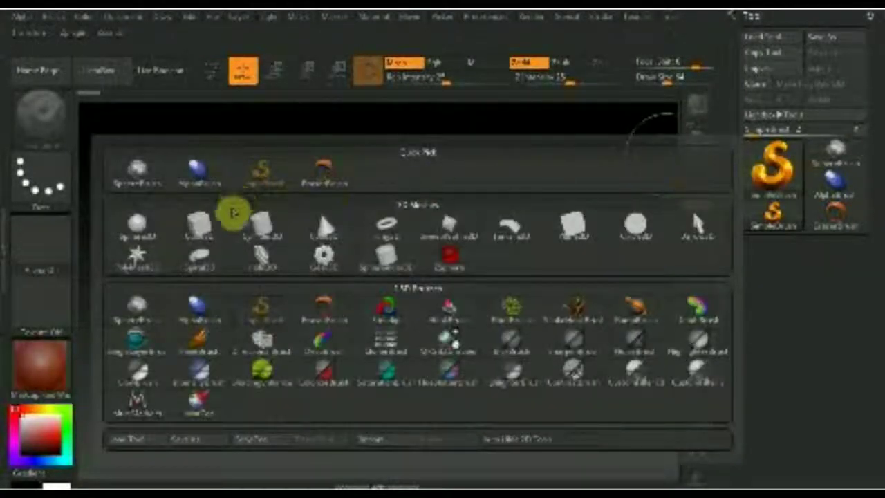
pyautogui.click(138, 228)
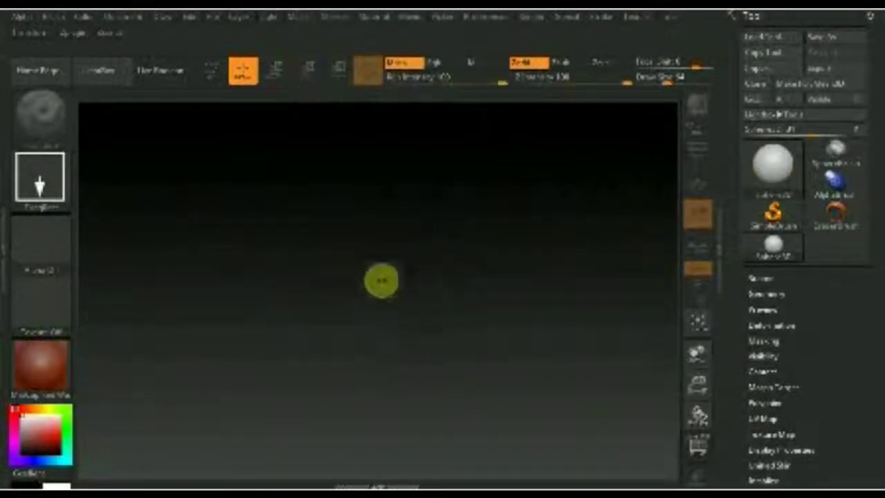
pyautogui.moveTo(380, 277); pyautogui.dragTo(362, 393)
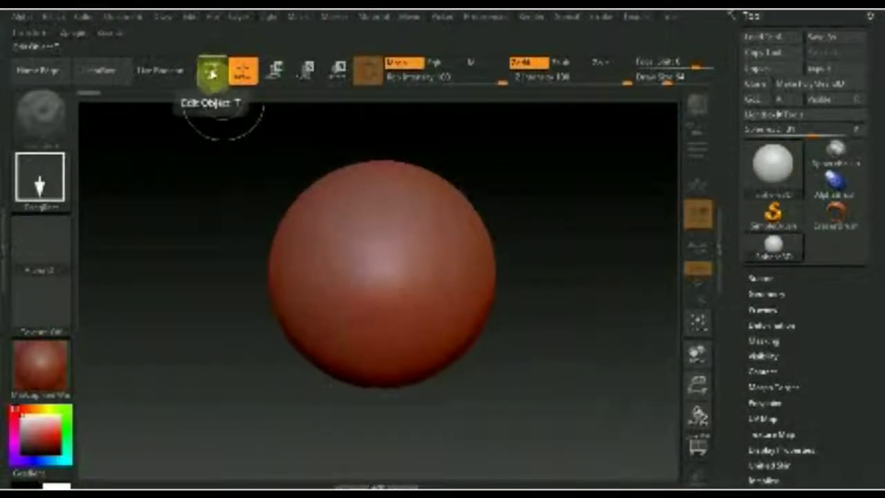
pyautogui.click(211, 72)
pyautogui.click(829, 84)
pyautogui.press('shift')
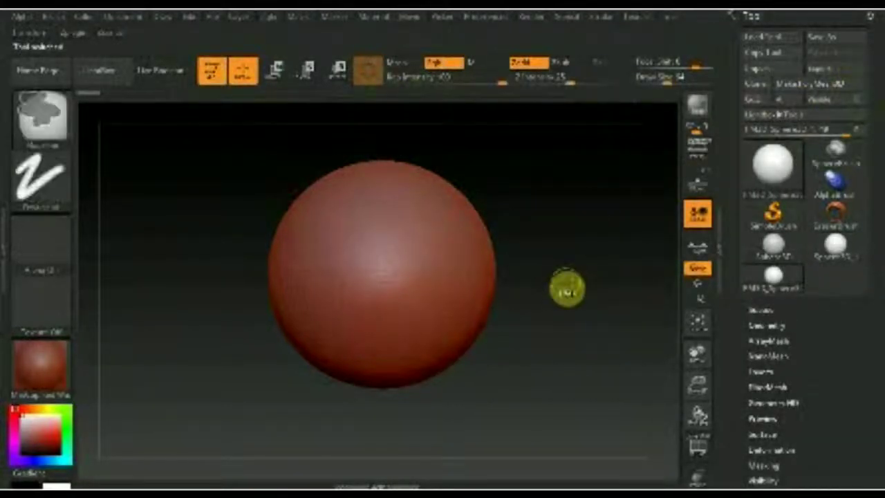
pyautogui.press('shift')
pyautogui.press('shift')
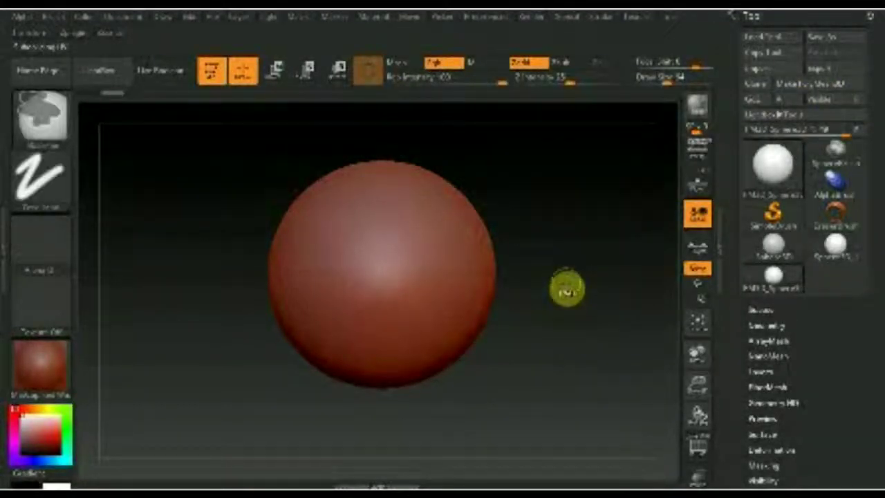
pyautogui.press('shift')
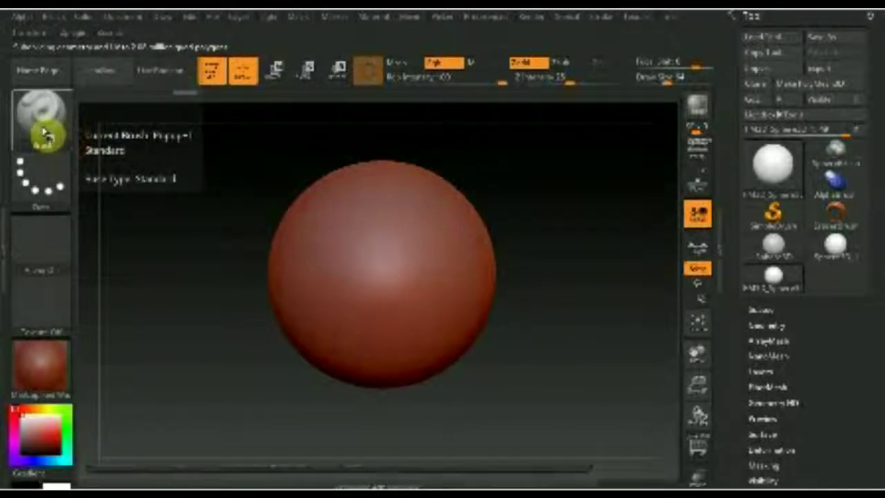
# Load the saved stitch brush file and drag two test strokes across the red sphere.
pyautogui.click(43, 133)
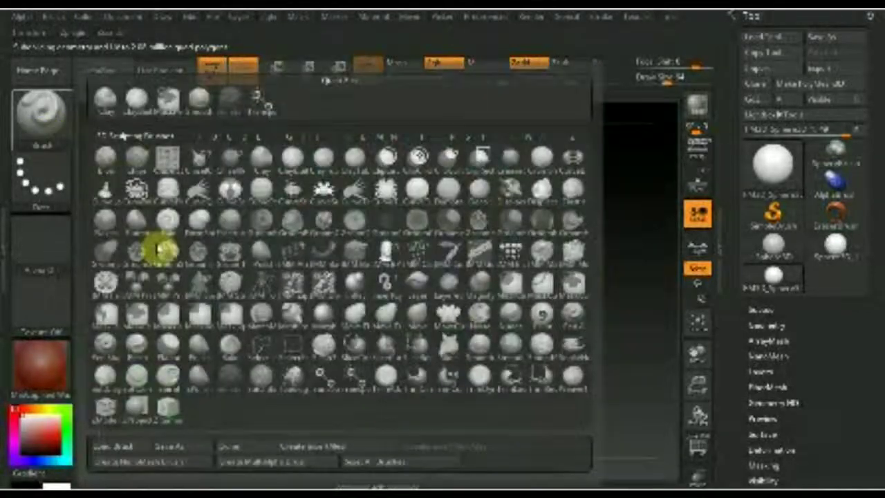
pyautogui.click(123, 449)
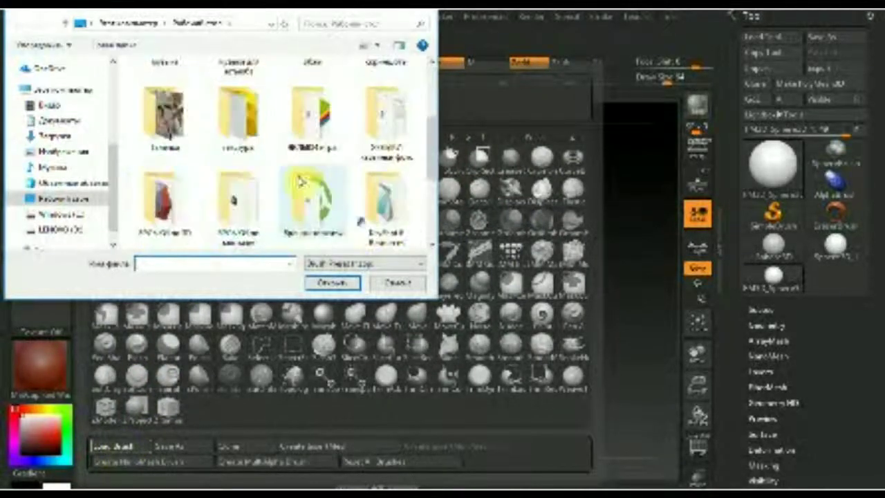
pyautogui.click(386, 112)
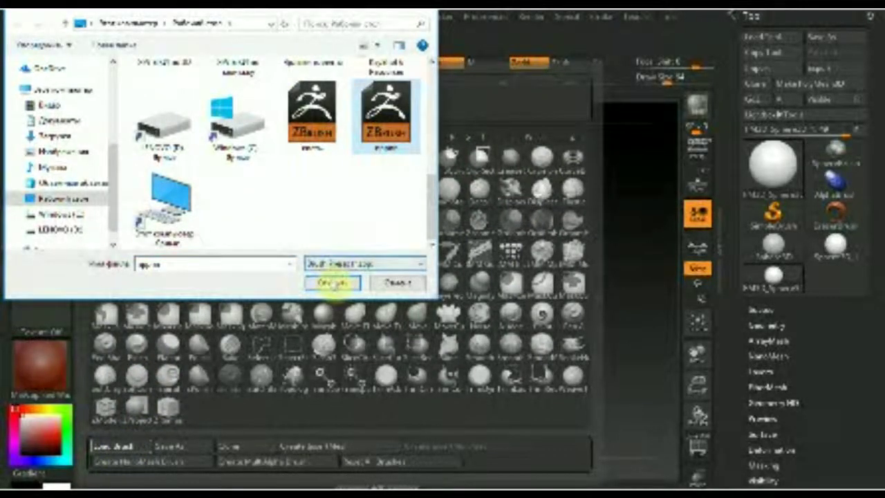
pyautogui.click(333, 283)
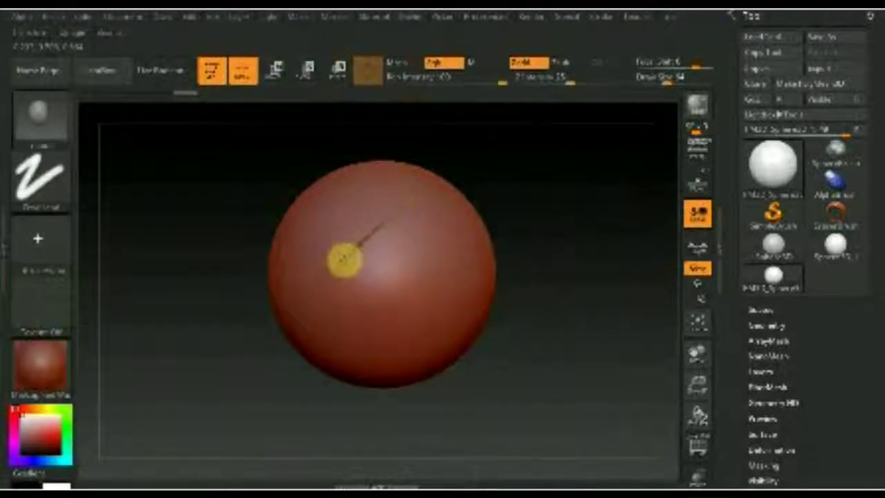
pyautogui.moveTo(345, 259)
pyautogui.mouseDown()
pyautogui.moveTo(343, 331)
pyautogui.moveTo(435, 319)
pyautogui.mouseUp()
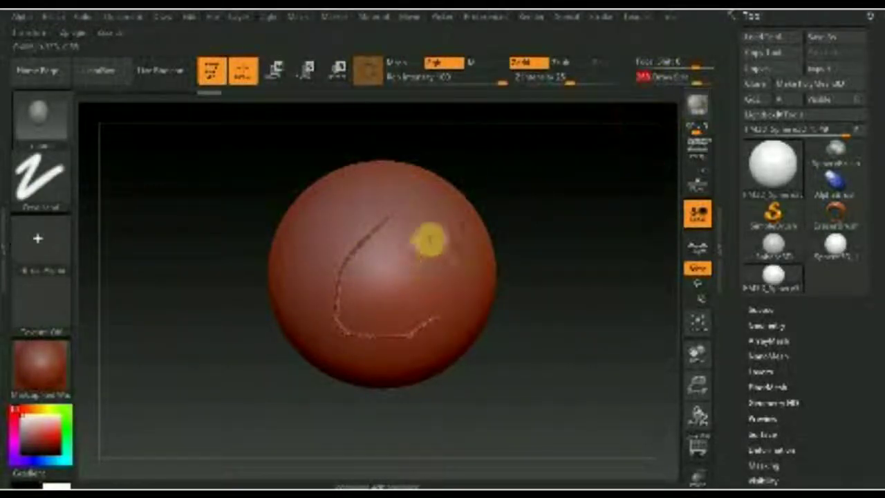
pyautogui.moveTo(432, 238)
pyautogui.mouseDown()
pyautogui.moveTo(335, 286)
pyautogui.moveTo(292, 280)
pyautogui.moveTo(445, 335)
pyautogui.moveTo(315, 251)
pyautogui.moveTo(346, 223)
pyautogui.moveTo(326, 262)
pyautogui.moveTo(418, 230)
pyautogui.mouseUp()
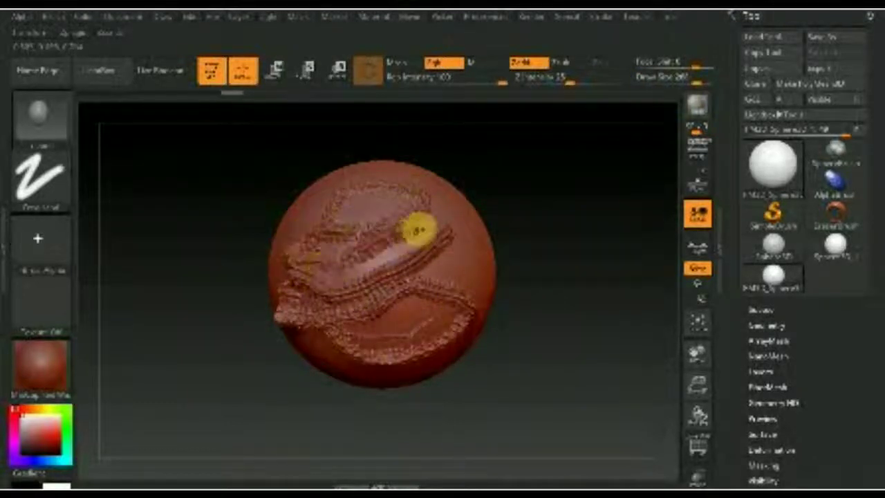
# Turn to an untouched side and sculpt a curved stitch line down the sphere's right side.
pyautogui.click(600, 25)
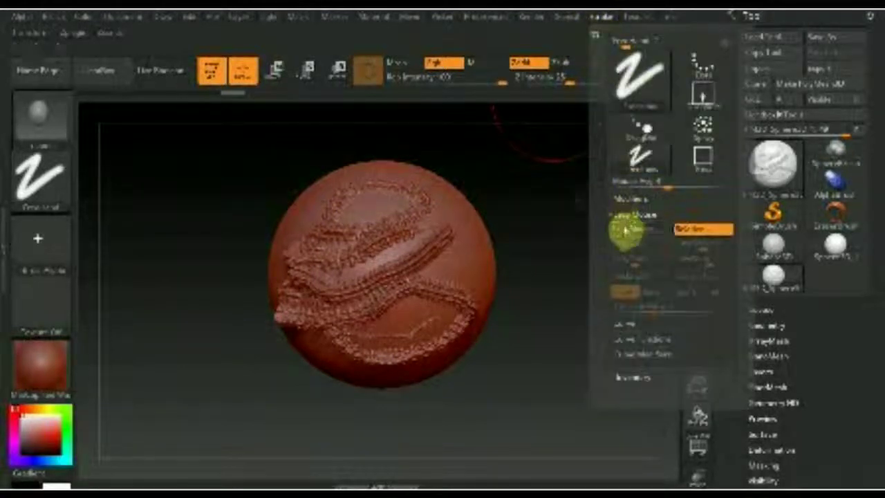
pyautogui.moveTo(520, 255)
pyautogui.mouseDown()
pyautogui.moveTo(424, 282)
pyautogui.moveTo(134, 308)
pyautogui.mouseUp()
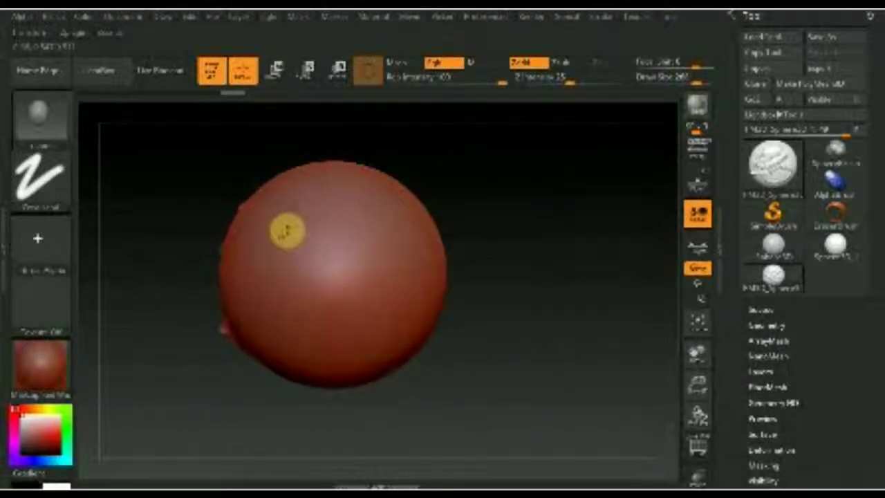
pyautogui.moveTo(350, 190)
pyautogui.mouseDown()
pyautogui.moveTo(290, 231)
pyautogui.moveTo(264, 288)
pyautogui.moveTo(328, 336)
pyautogui.moveTo(379, 321)
pyautogui.moveTo(411, 259)
pyautogui.moveTo(394, 188)
pyautogui.moveTo(267, 196)
pyautogui.moveTo(245, 256)
pyautogui.moveTo(335, 268)
pyautogui.moveTo(371, 223)
pyautogui.mouseUp()
pyautogui.moveTo(429, 236); pyautogui.dragTo(440, 295)
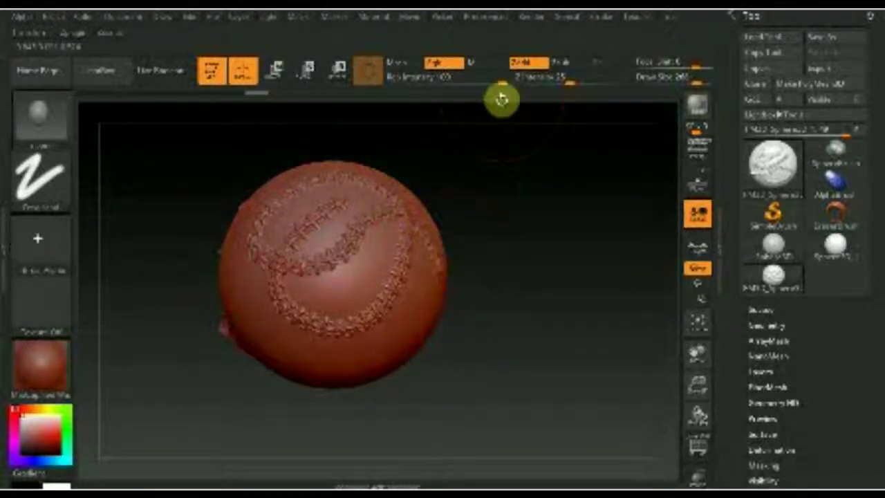
# Enable Lazy Mouse Backtrack and add stitch rows across the sphere's middle.
pyautogui.click(604, 25)
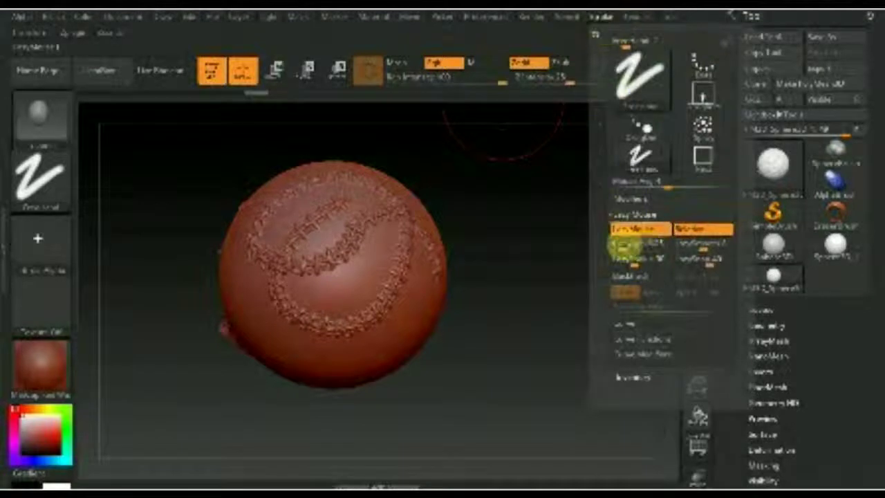
pyautogui.click(646, 278)
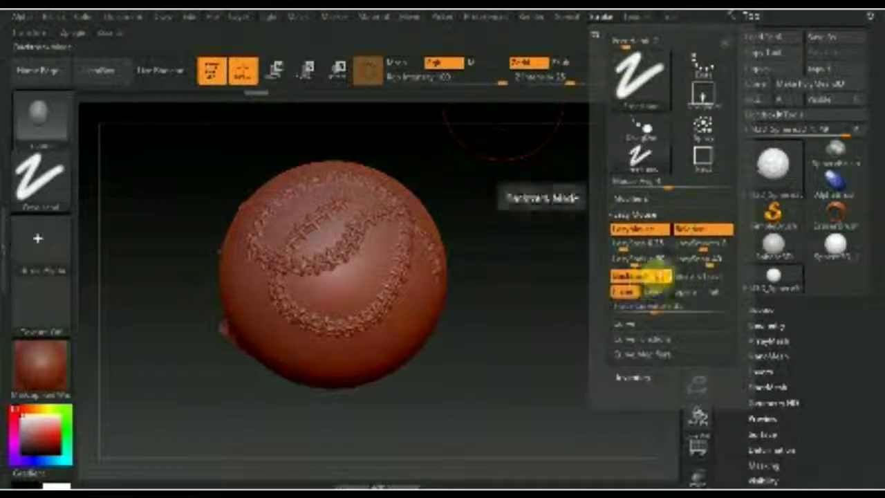
pyautogui.moveTo(285, 284)
pyautogui.mouseDown()
pyautogui.moveTo(316, 223)
pyautogui.moveTo(530, 326)
pyautogui.mouseUp()
pyautogui.moveTo(535, 286)
pyautogui.mouseDown()
pyautogui.moveTo(524, 198)
pyautogui.moveTo(280, 239)
pyautogui.mouseUp()
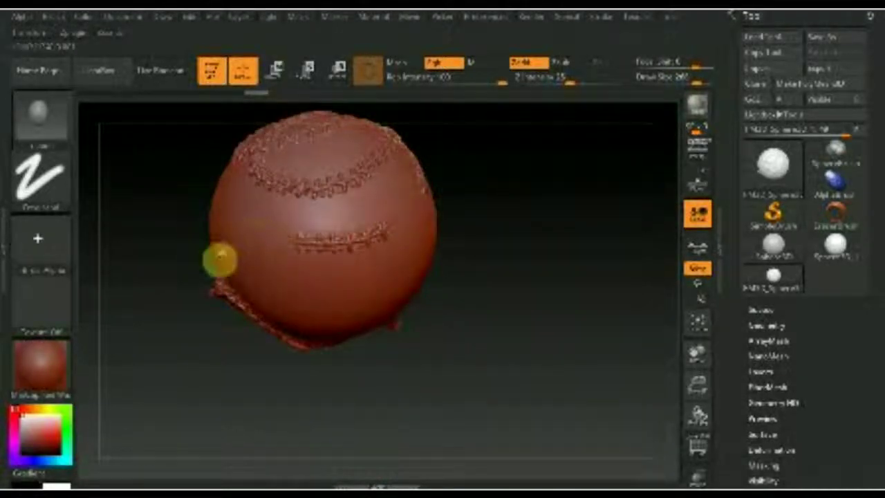
pyautogui.moveTo(396, 241)
pyautogui.mouseDown()
pyautogui.moveTo(283, 269)
pyautogui.moveTo(203, 271)
pyautogui.mouseUp()
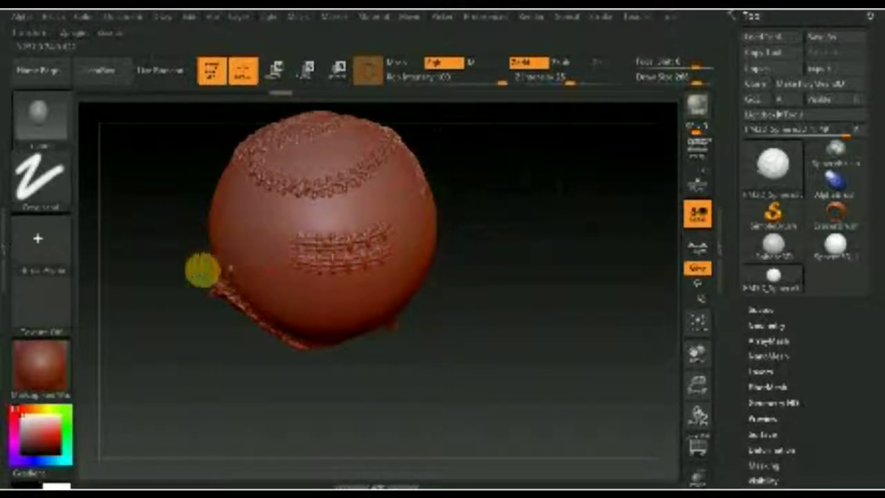
# Disable Lazy Mouse Relative and sculpt a horizontal stitch row across the sphere.
pyautogui.click(600, 16)
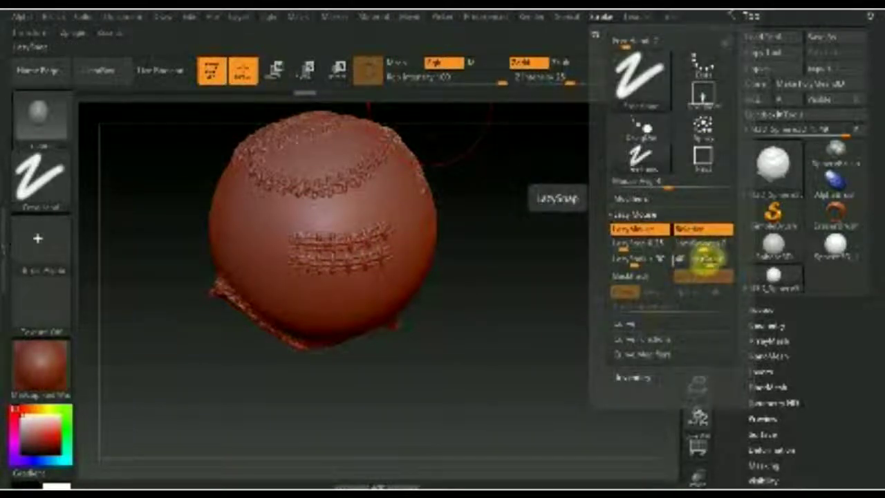
pyautogui.click(701, 235)
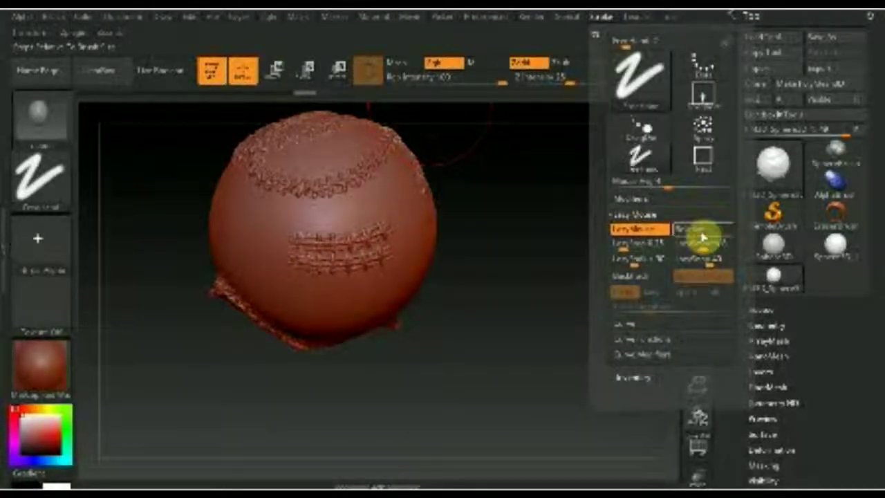
pyautogui.moveTo(392, 199); pyautogui.dragTo(220, 230)
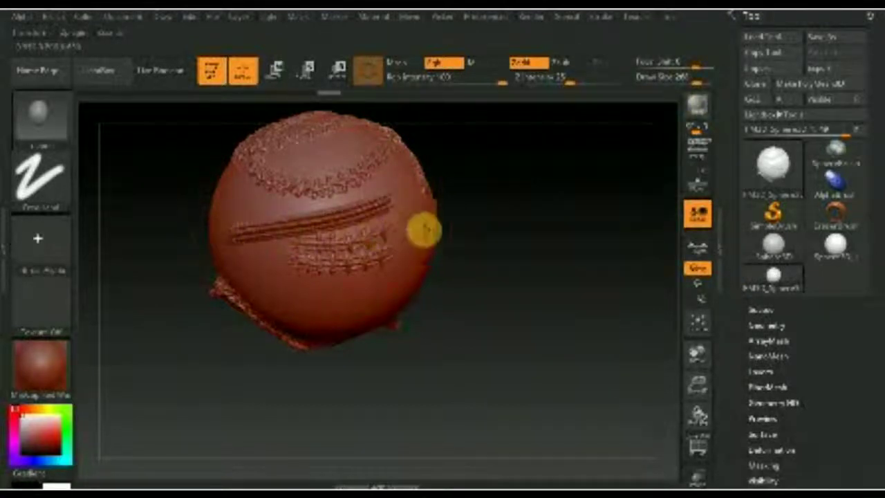
# Zoom in on the ball, sculpt a curved stitch stroke, and tilt it to inspect the stitches.
pyautogui.moveTo(410, 239); pyautogui.dragTo(423, 225, button='right')
pyautogui.moveTo(509, 283); pyautogui.dragTo(513, 255, button='right')
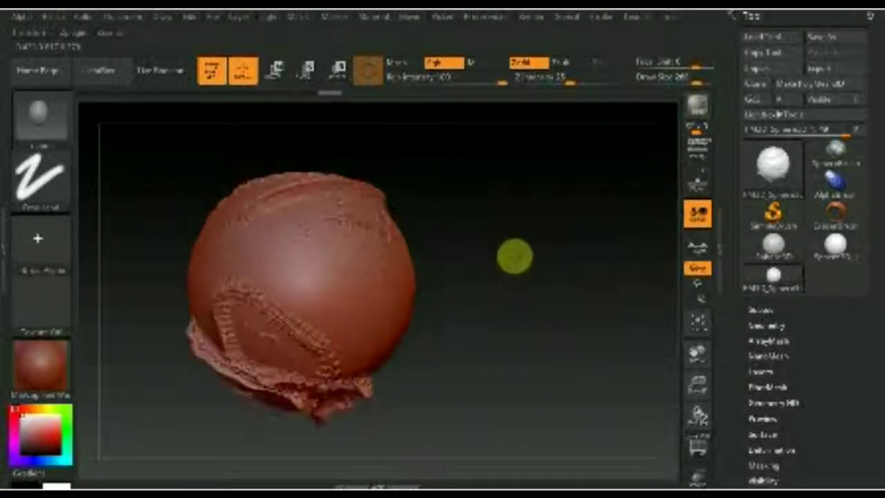
pyautogui.moveTo(486, 294); pyautogui.dragTo(493, 247, button='right')
pyautogui.press('f')
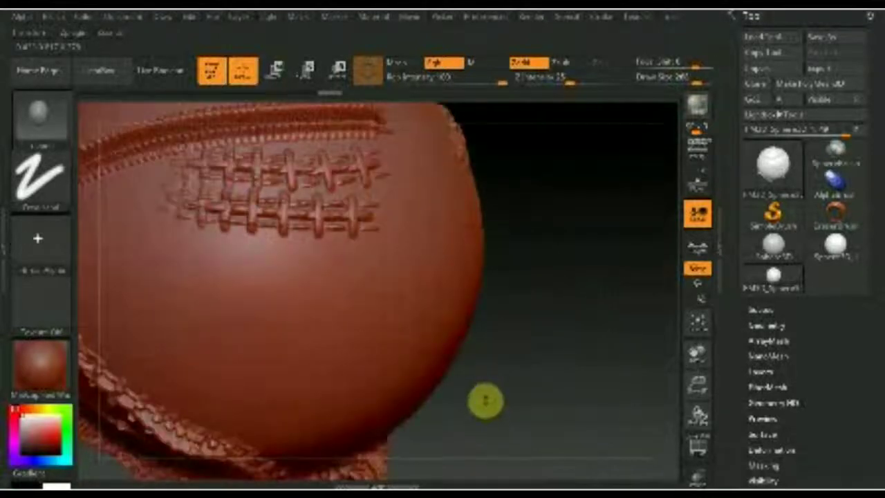
pyautogui.moveTo(389, 272); pyautogui.dragTo(336, 281, button='right')
pyautogui.moveTo(250, 283)
pyautogui.mouseDown()
pyautogui.moveTo(187, 302)
pyautogui.moveTo(201, 376)
pyautogui.moveTo(340, 383)
pyautogui.moveTo(427, 343)
pyautogui.moveTo(468, 270)
pyautogui.moveTo(476, 231)
pyautogui.mouseUp()
pyautogui.moveTo(560, 205); pyautogui.dragTo(563, 138)
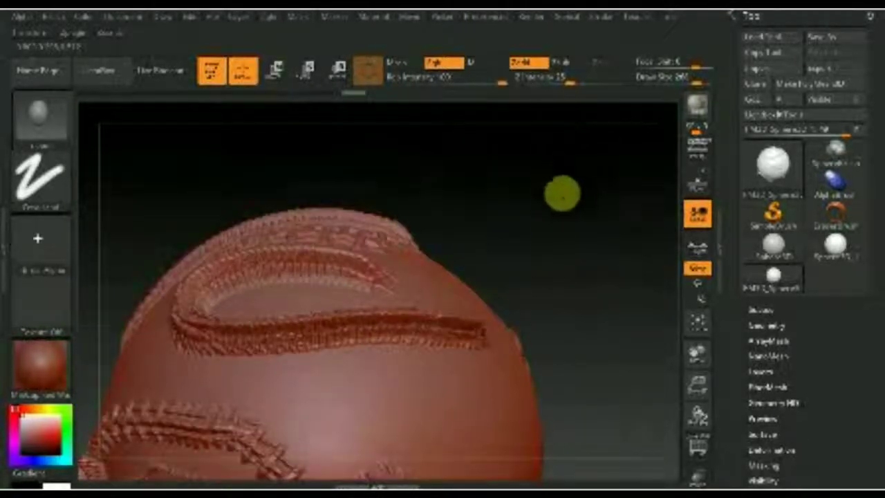
pyautogui.moveTo(562, 210); pyautogui.dragTo(559, 211)
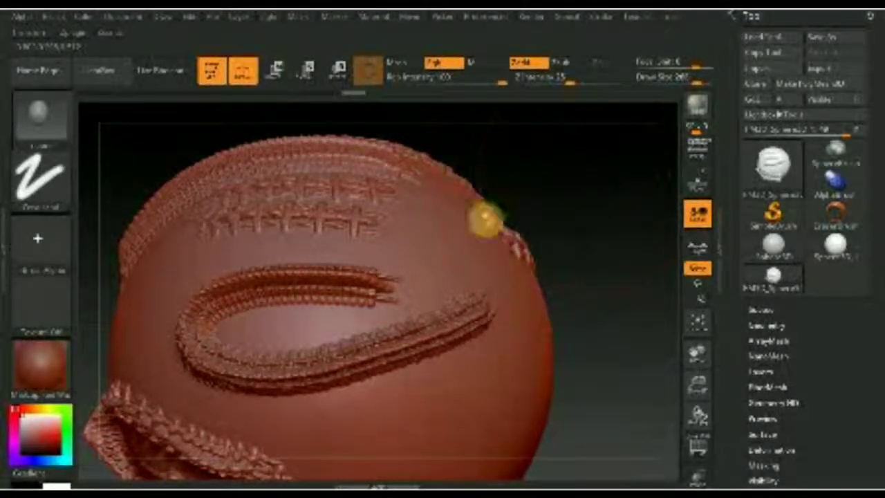
# Turn path backtracking back on and sculpt a cross-stitch row across the sphere.
pyautogui.click(602, 22)
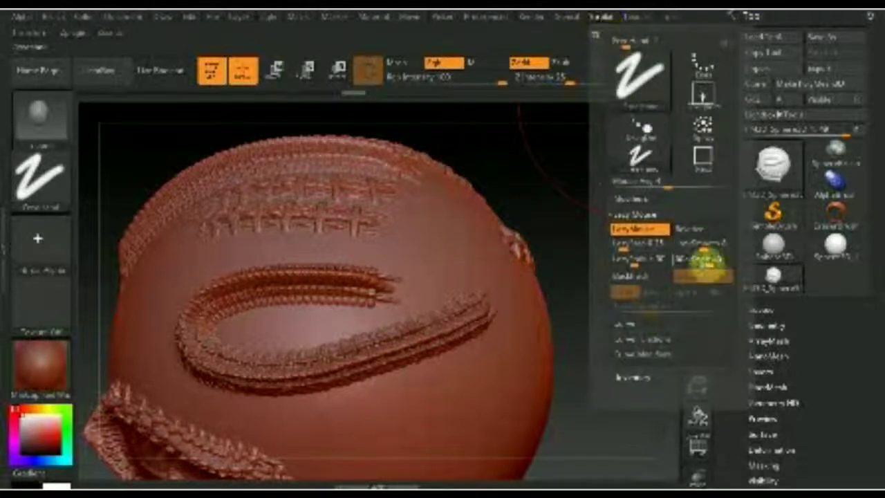
pyautogui.click(699, 230)
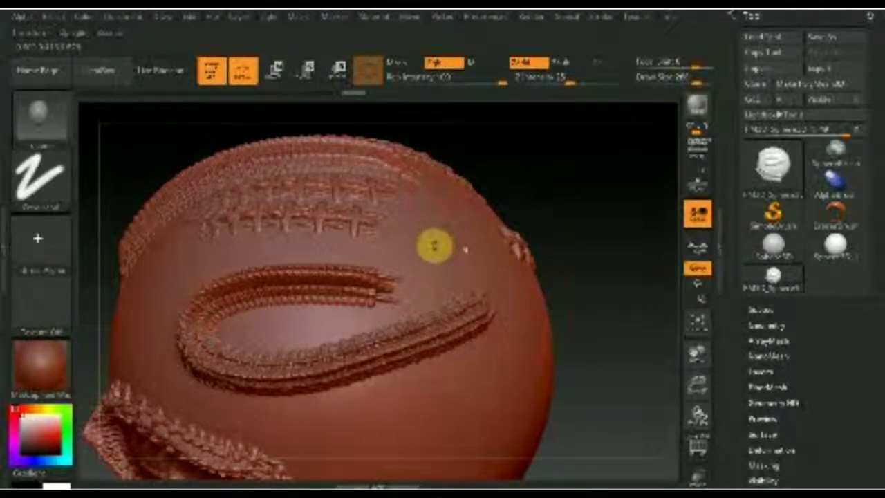
pyautogui.moveTo(392, 243)
pyautogui.mouseDown()
pyautogui.moveTo(201, 256)
pyautogui.moveTo(164, 291)
pyautogui.moveTo(148, 348)
pyautogui.moveTo(174, 376)
pyautogui.mouseUp()
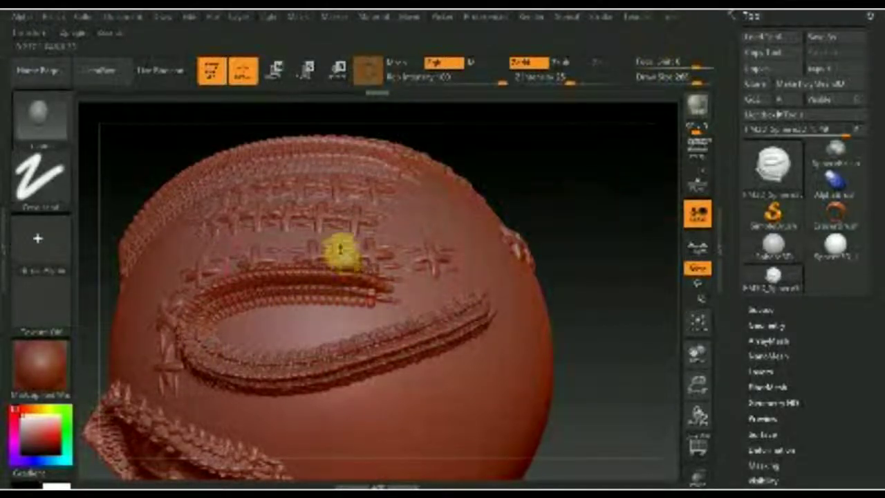
# Add stitch rows across the sphere's front and right side, then rotate to inspect them.
pyautogui.click(607, 22)
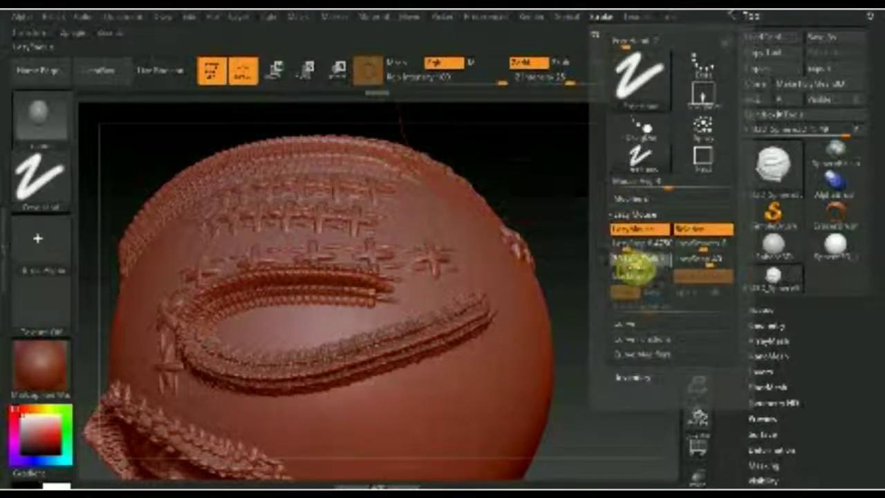
pyautogui.moveTo(517, 346)
pyautogui.mouseDown()
pyautogui.moveTo(369, 405)
pyautogui.moveTo(249, 423)
pyautogui.mouseUp()
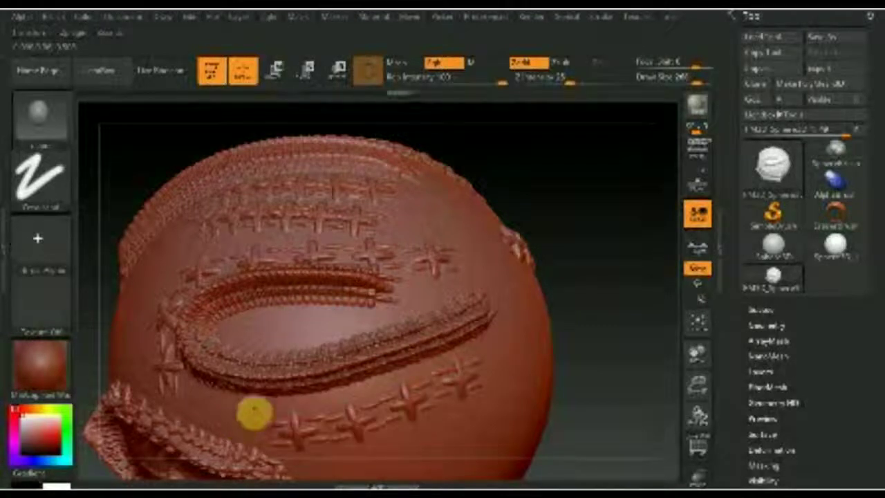
pyautogui.moveTo(490, 336)
pyautogui.mouseDown()
pyautogui.moveTo(509, 292)
pyautogui.moveTo(417, 166)
pyautogui.mouseUp()
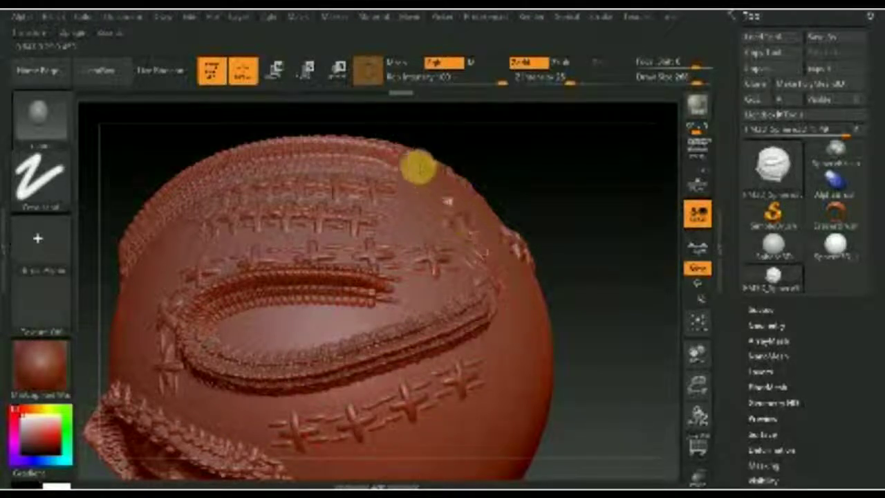
pyautogui.moveTo(601, 124); pyautogui.dragTo(552, 217)
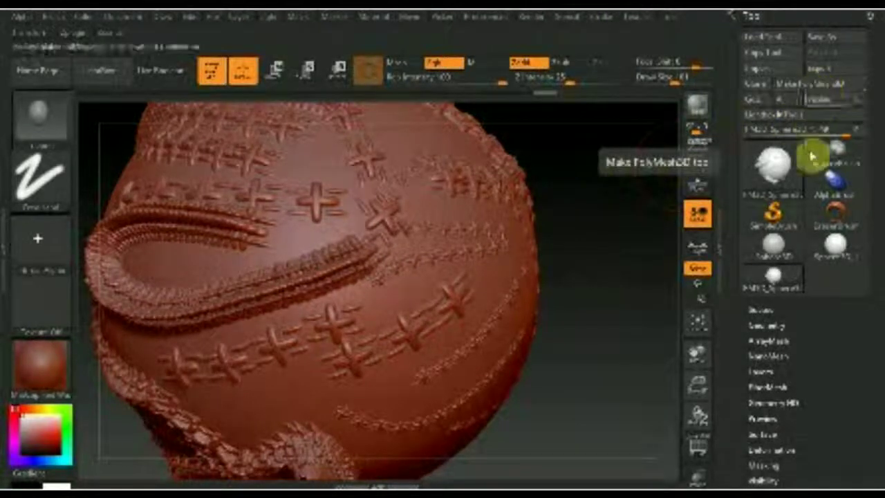
# Load Plane3D as the new model and frame it front-on to fill the view.
pyautogui.click(774, 170)
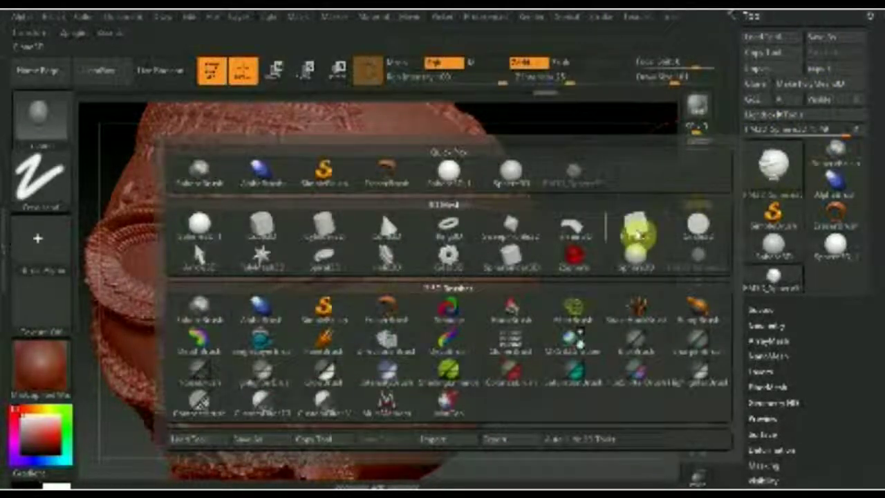
pyautogui.click(636, 232)
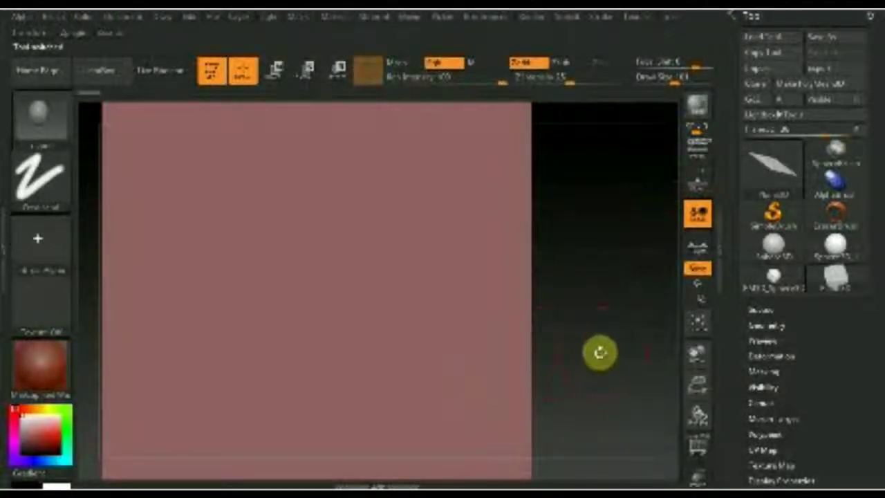
pyautogui.moveTo(599, 352); pyautogui.dragTo(589, 340)
pyautogui.moveTo(585, 286); pyautogui.dragTo(544, 303)
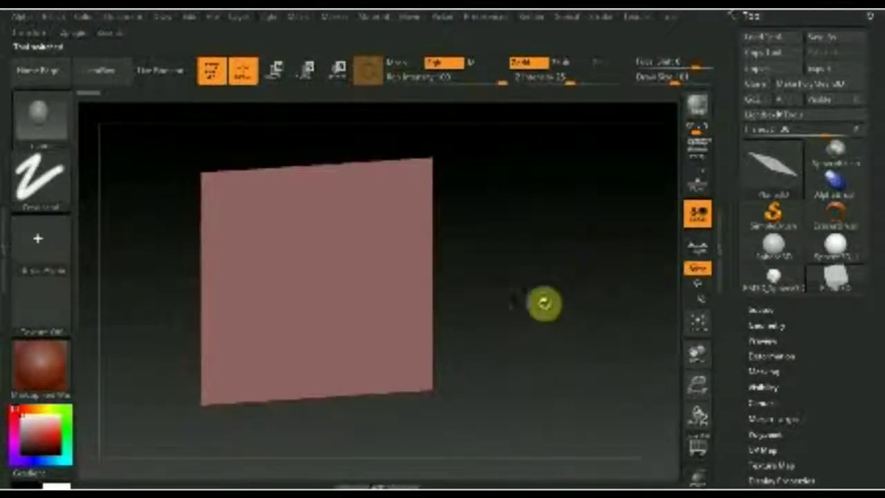
pyautogui.moveTo(523, 339)
pyautogui.keyDown('shift'); pyautogui.mouseDown()
pyautogui.moveTo(529, 353)
pyautogui.moveTo(450, 286)
pyautogui.mouseUp(); pyautogui.keyUp('shift')
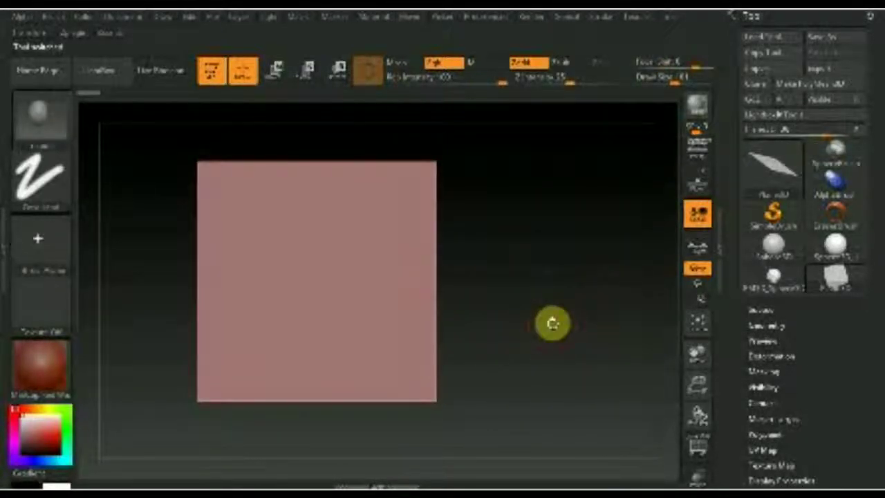
pyautogui.press('f')
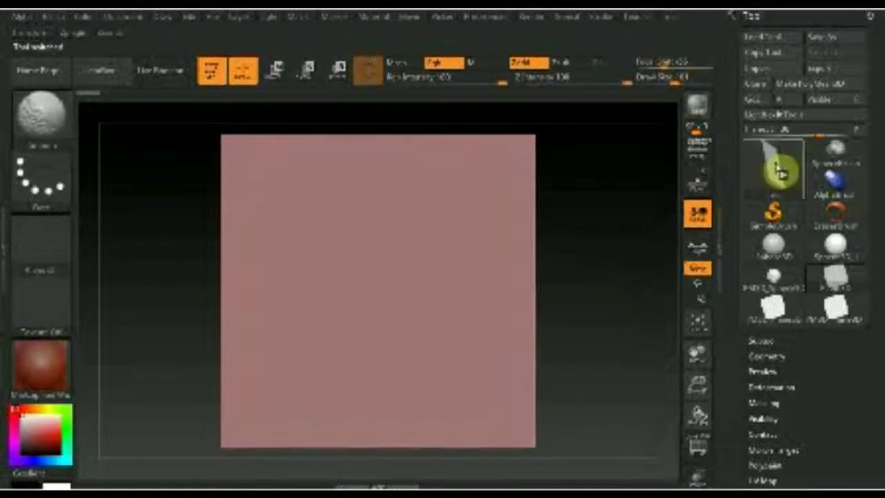
# Convert the plane into an editable PolyMesh3D and switch back to the Standard brush.
pyautogui.click(763, 179)
pyautogui.click(819, 86)
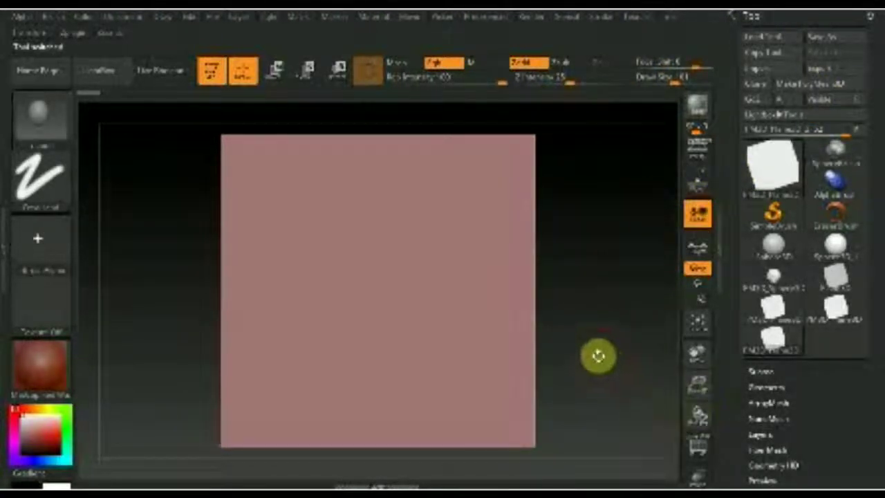
pyautogui.press('b')
pyautogui.press('c')
pyautogui.press('b')
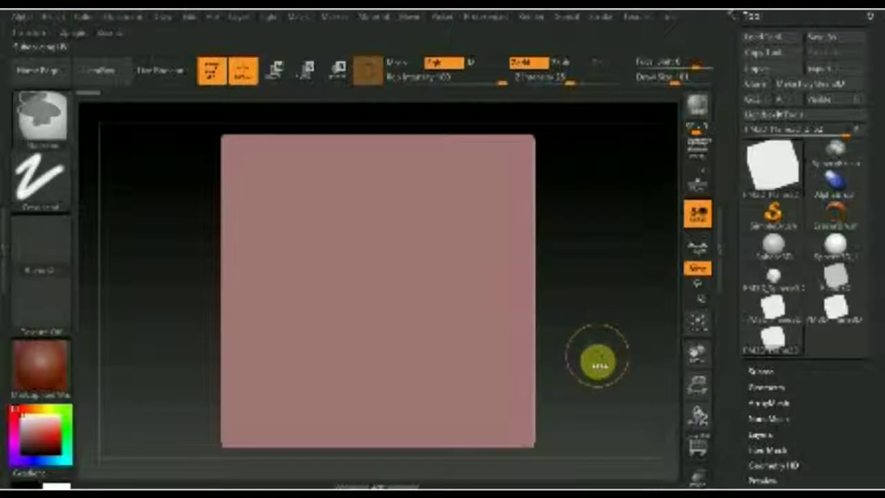
pyautogui.press('b')
pyautogui.press('m')
pyautogui.press('v')
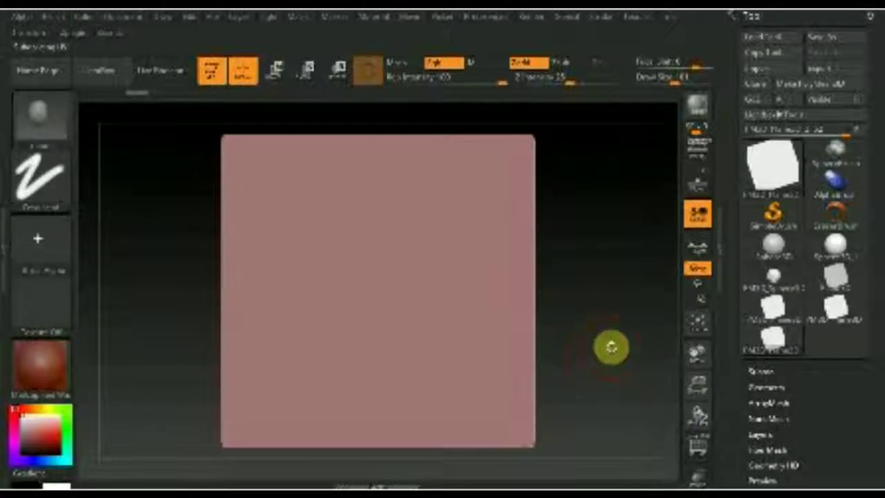
# Toggle Polyframe on and off to check the plane's polygon topology.
pyautogui.click(700, 449)
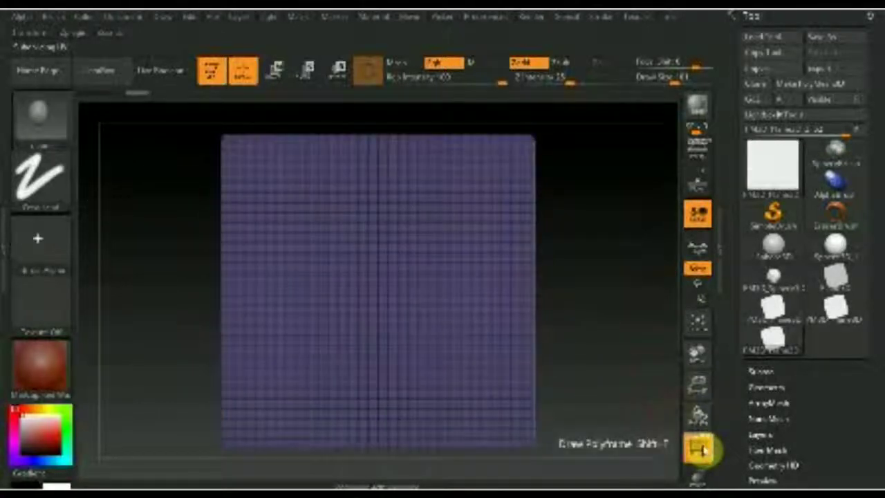
pyautogui.click(699, 449)
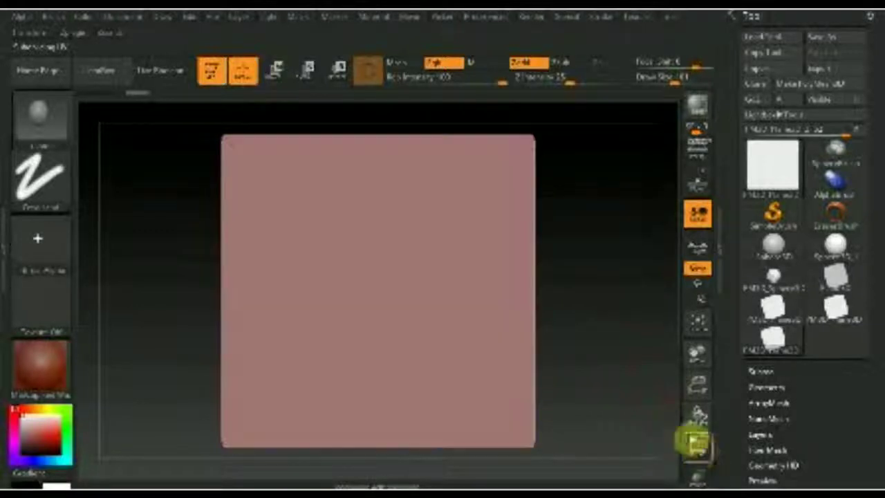
pyautogui.keyDown('ctrl'); pyautogui.click(612, 336); pyautogui.keyUp('ctrl')
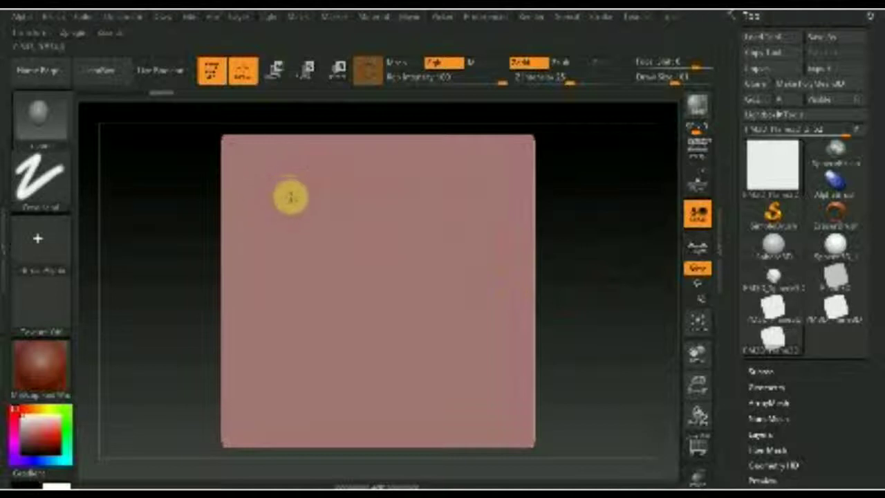
# Pick the CurveTube brush, draw looping test tubes across the plane, then undo them.
pyautogui.click(42, 114)
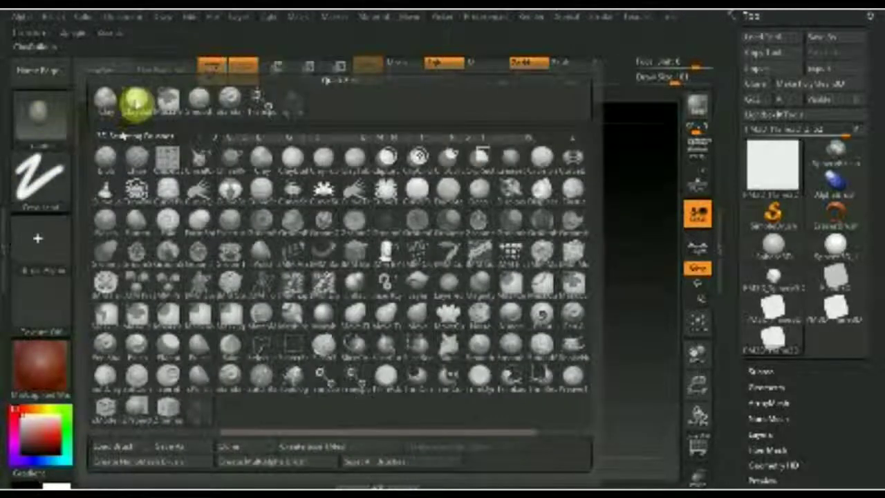
pyautogui.click(137, 103)
pyautogui.moveTo(282, 213)
pyautogui.mouseDown()
pyautogui.moveTo(310, 290)
pyautogui.moveTo(382, 341)
pyautogui.moveTo(447, 367)
pyautogui.moveTo(325, 197)
pyautogui.mouseUp()
pyautogui.moveTo(411, 181)
pyautogui.mouseDown()
pyautogui.moveTo(434, 290)
pyautogui.moveTo(350, 233)
pyautogui.mouseUp()
pyautogui.moveTo(466, 217)
pyautogui.mouseDown()
pyautogui.moveTo(474, 246)
pyautogui.moveTo(466, 376)
pyautogui.moveTo(490, 414)
pyautogui.mouseUp()
pyautogui.hotkey('ctrl', 'z')
pyautogui.hotkey('ctrl', 'z')
pyautogui.hotkey('ctrl', 'z')
pyautogui.hotkey('ctrl', 'z')
pyautogui.hotkey('ctrl', 'z')
pyautogui.hotkey('ctrl', 'z')
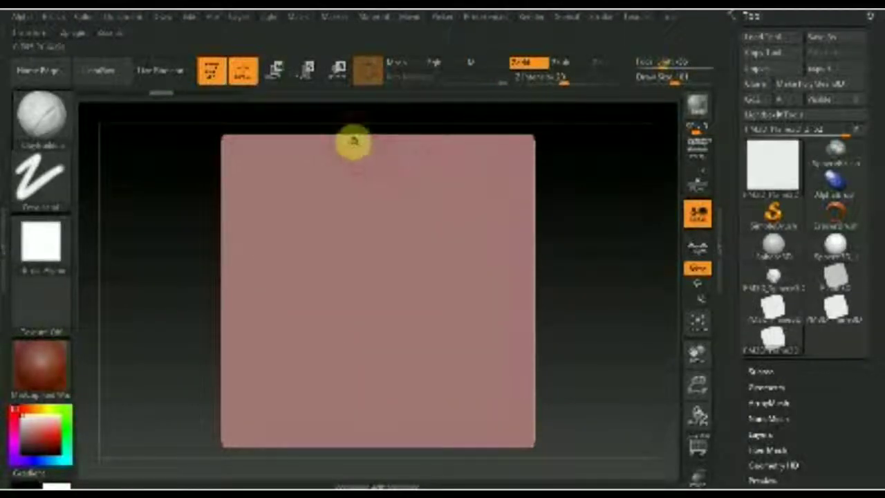
# Draw short vertical tube blocks down the plane in two rough columns.
pyautogui.moveTo(407, 205); pyautogui.dragTo(407, 222)
pyautogui.moveTo(398, 261)
pyautogui.mouseDown()
pyautogui.moveTo(400, 326)
pyautogui.moveTo(356, 379)
pyautogui.mouseUp()
pyautogui.moveTo(411, 356); pyautogui.dragTo(413, 415)
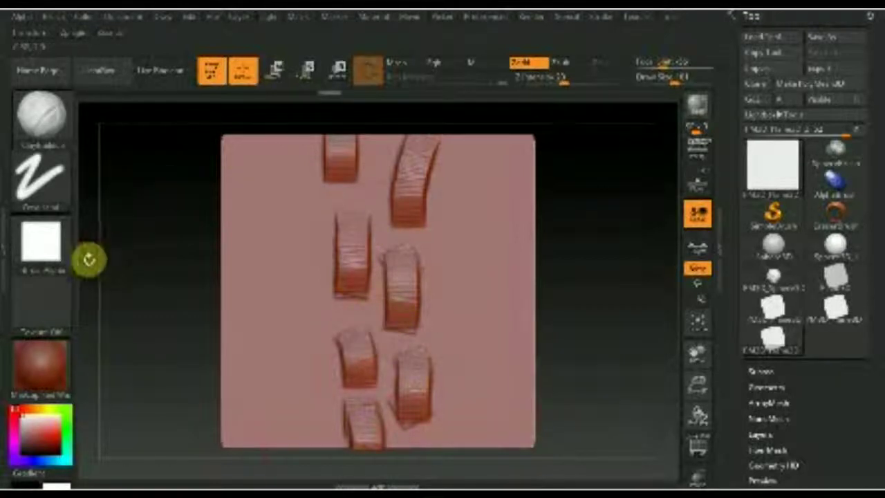
pyautogui.click(43, 250)
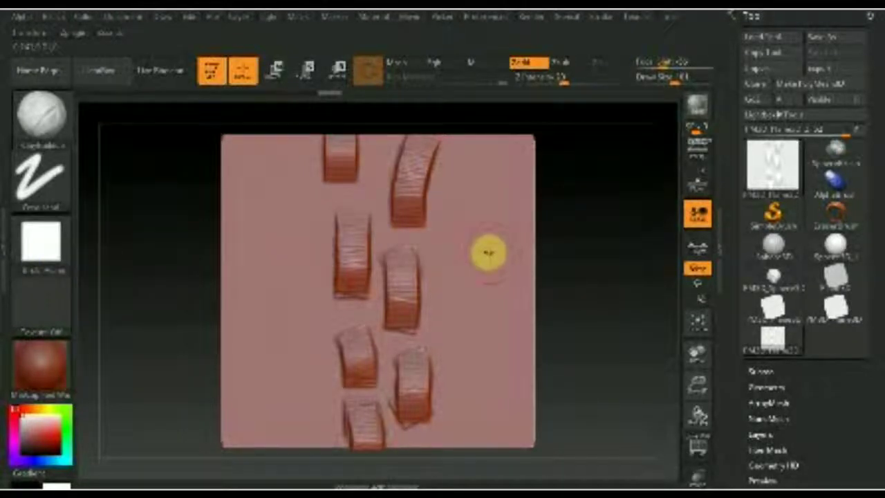
# Apply the stitch alpha and sculpt long vertical stitch strips on the plane's left and right.
pyautogui.click(50, 246)
pyautogui.click(446, 463)
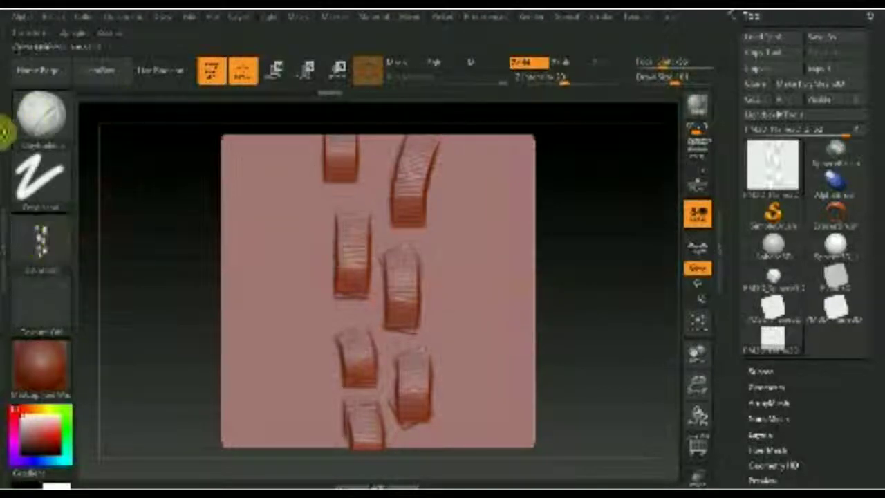
pyautogui.moveTo(267, 235); pyautogui.dragTo(279, 353)
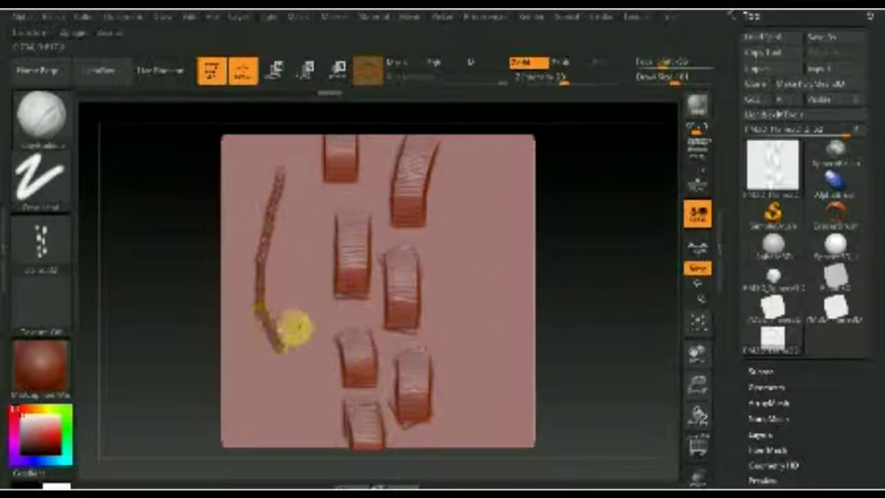
pyautogui.moveTo(302, 197); pyautogui.dragTo(307, 382)
pyautogui.moveTo(474, 166)
pyautogui.mouseDown()
pyautogui.moveTo(452, 276)
pyautogui.moveTo(446, 446)
pyautogui.mouseUp()
pyautogui.moveTo(495, 175)
pyautogui.mouseDown()
pyautogui.moveTo(494, 251)
pyautogui.moveTo(456, 442)
pyautogui.mouseUp()
# Add more right-side stitch strips plus long curving and looping stitch strokes through the centre.
pyautogui.moveTo(479, 220); pyautogui.dragTo(465, 366)
pyautogui.moveTo(522, 240); pyautogui.dragTo(497, 379)
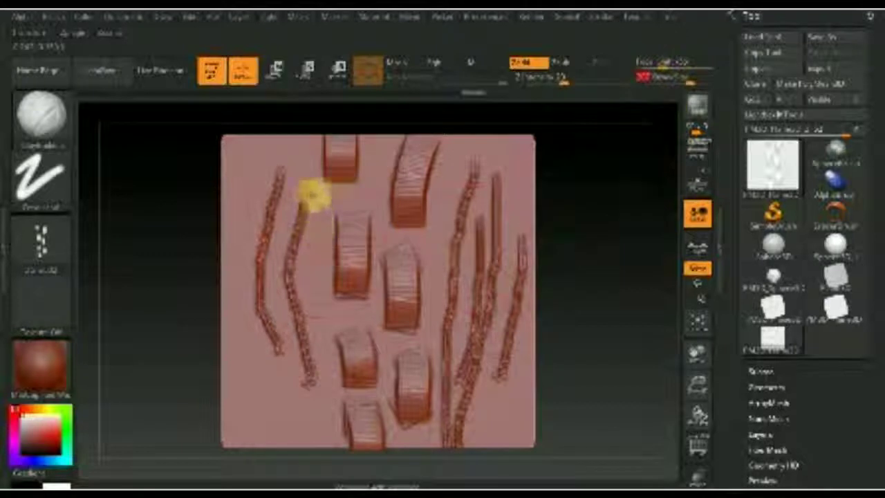
pyautogui.moveTo(334, 217)
pyautogui.mouseDown()
pyautogui.moveTo(351, 316)
pyautogui.moveTo(316, 419)
pyautogui.moveTo(353, 423)
pyautogui.mouseUp()
pyautogui.moveTo(365, 145)
pyautogui.mouseDown()
pyautogui.moveTo(376, 166)
pyautogui.moveTo(388, 420)
pyautogui.mouseUp()
pyautogui.moveTo(425, 174)
pyautogui.mouseDown()
pyautogui.moveTo(347, 329)
pyautogui.moveTo(387, 389)
pyautogui.moveTo(454, 155)
pyautogui.moveTo(495, 156)
pyautogui.mouseUp()
pyautogui.click(602, 17)
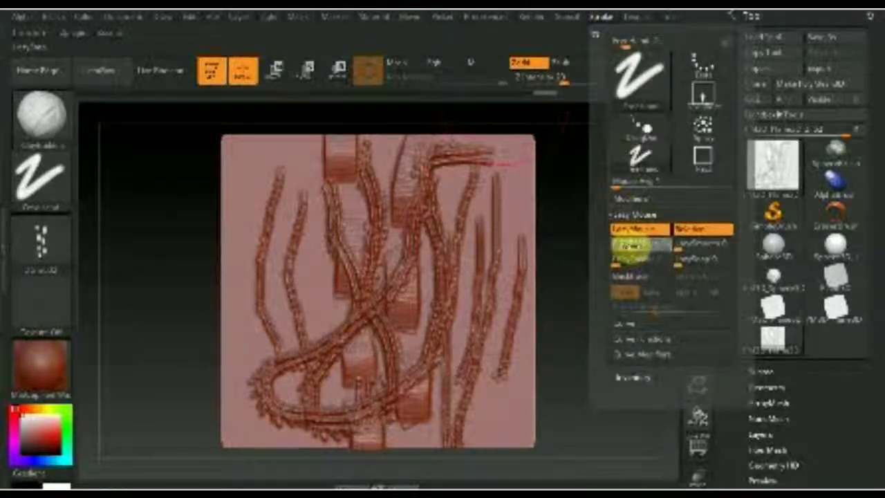
# Draw a stitch line down the left edge, then use DragRect to stamp bead patches at the top corners.
pyautogui.moveTo(241, 179); pyautogui.dragTo(238, 289)
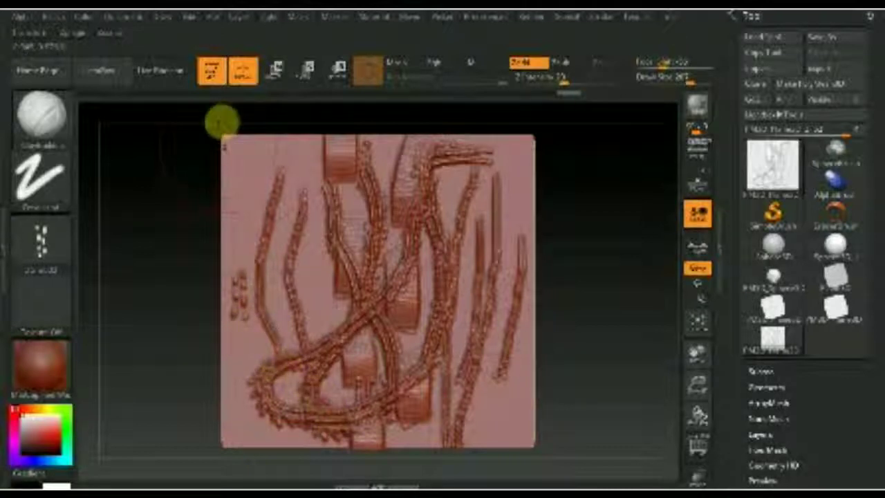
pyautogui.click(599, 16)
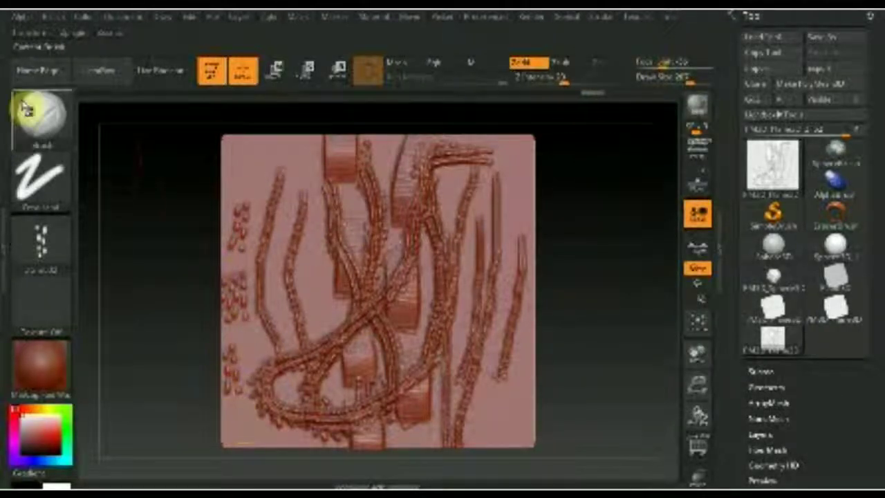
pyautogui.click(42, 173)
pyautogui.click(187, 193)
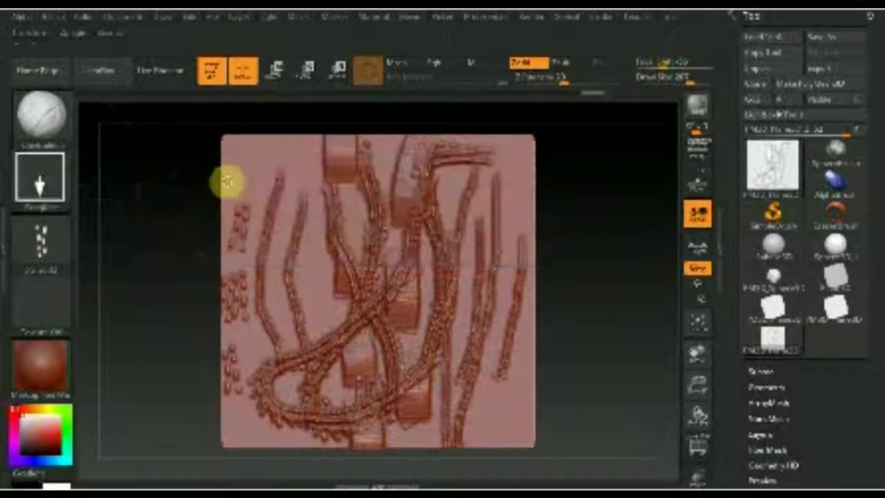
pyautogui.moveTo(235, 178); pyautogui.dragTo(282, 221)
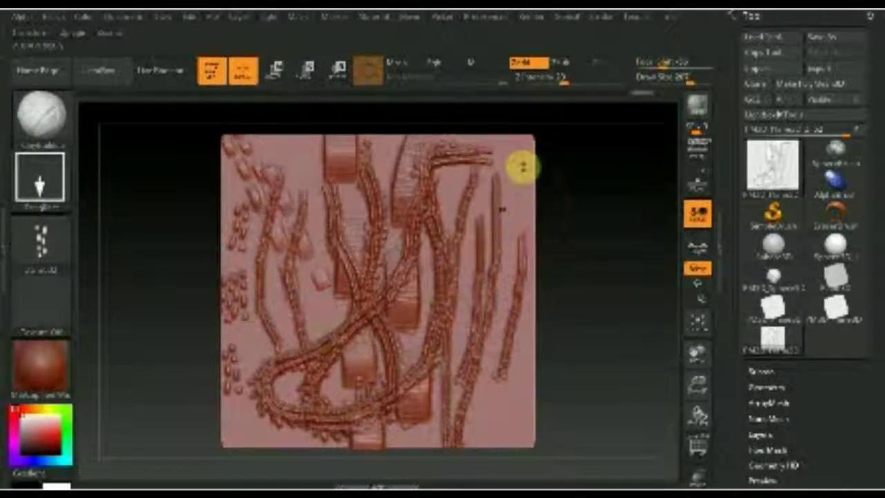
pyautogui.moveTo(491, 196); pyautogui.dragTo(377, 391)
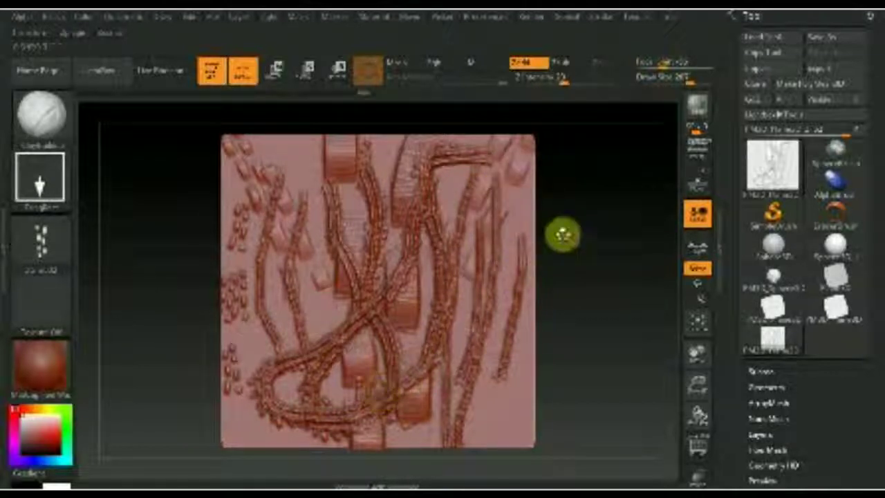